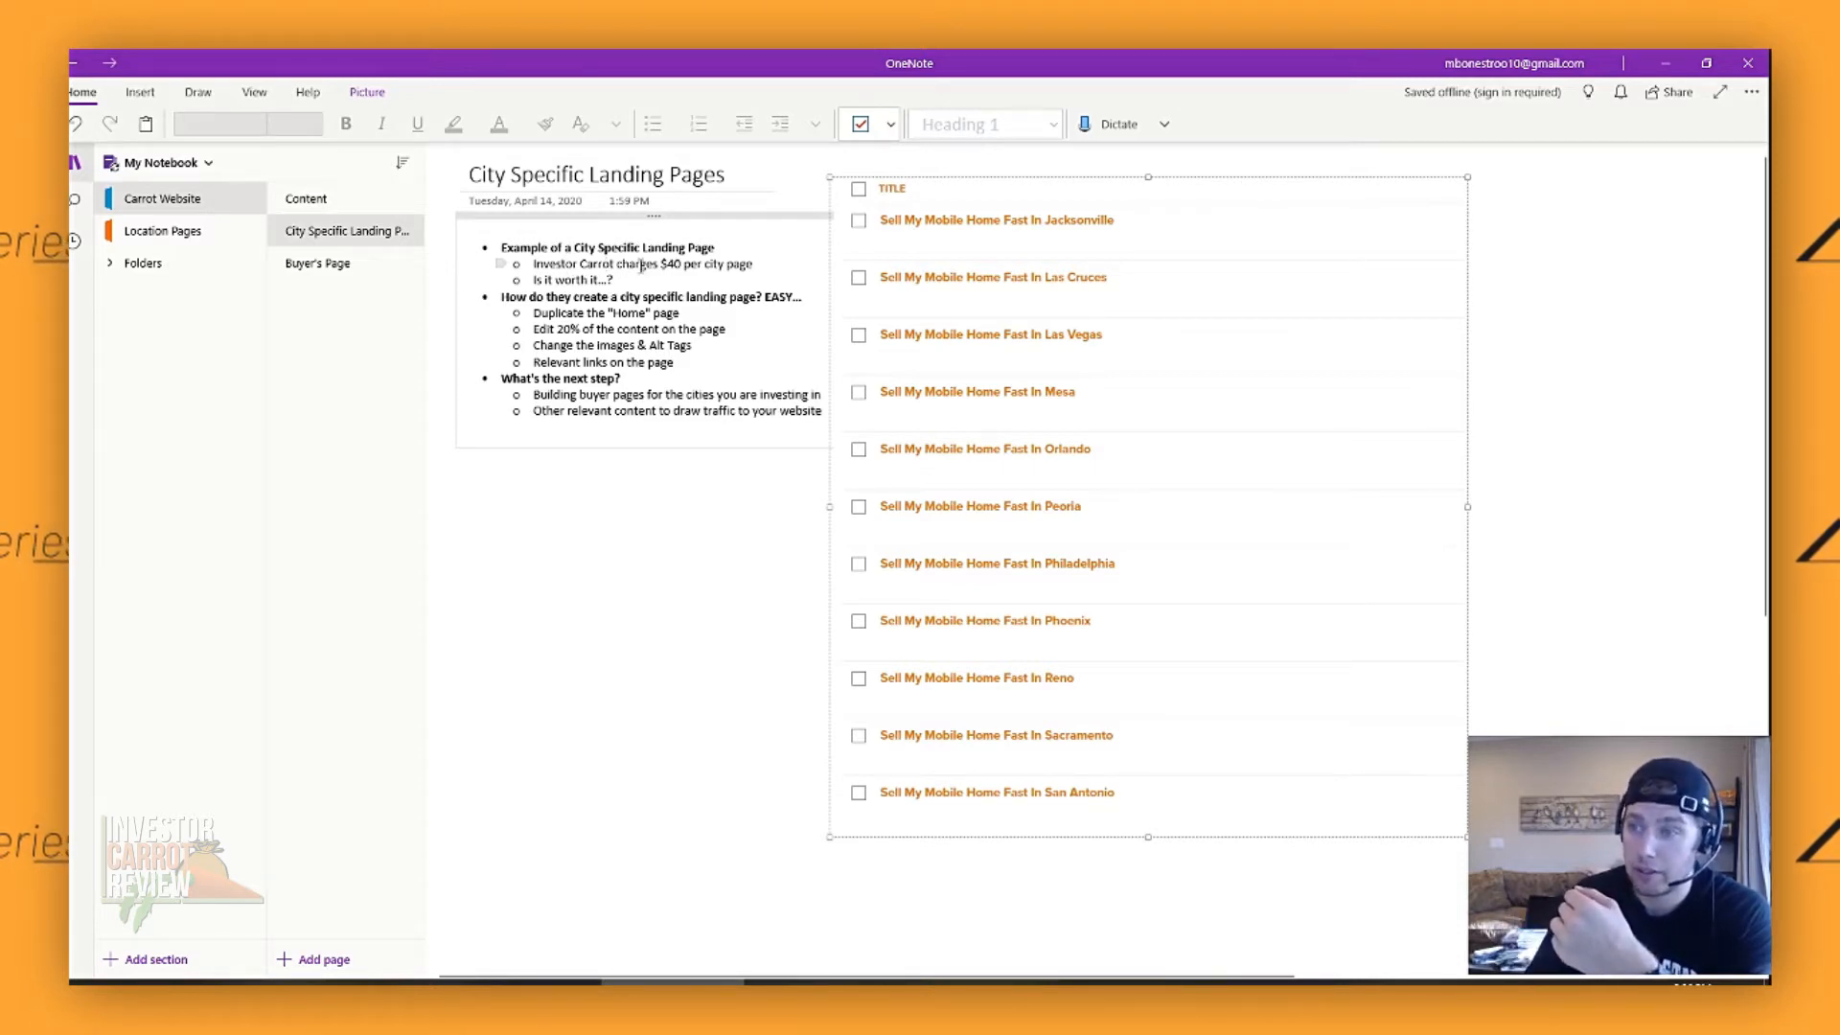
- Correct the Investor Carrot charge in the City Specific Landing Pages note to $45 per city page
click(677, 264)
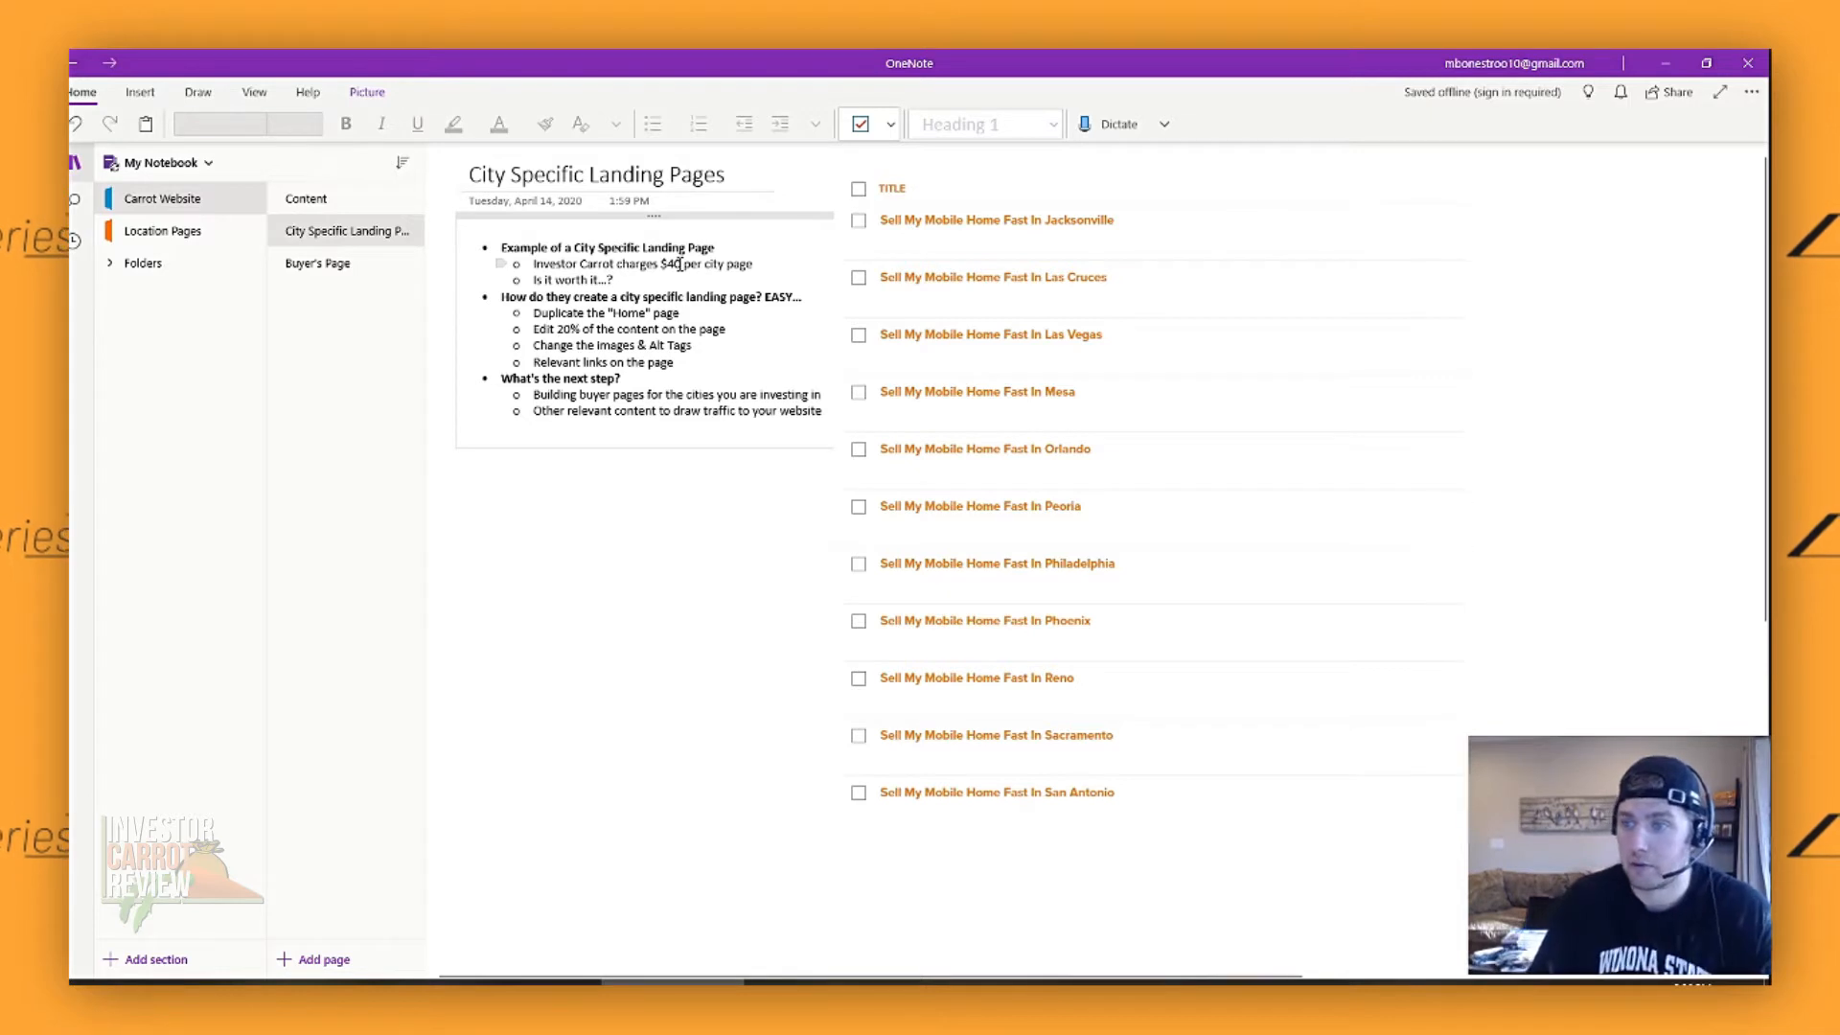
key(Delete)
text(5)
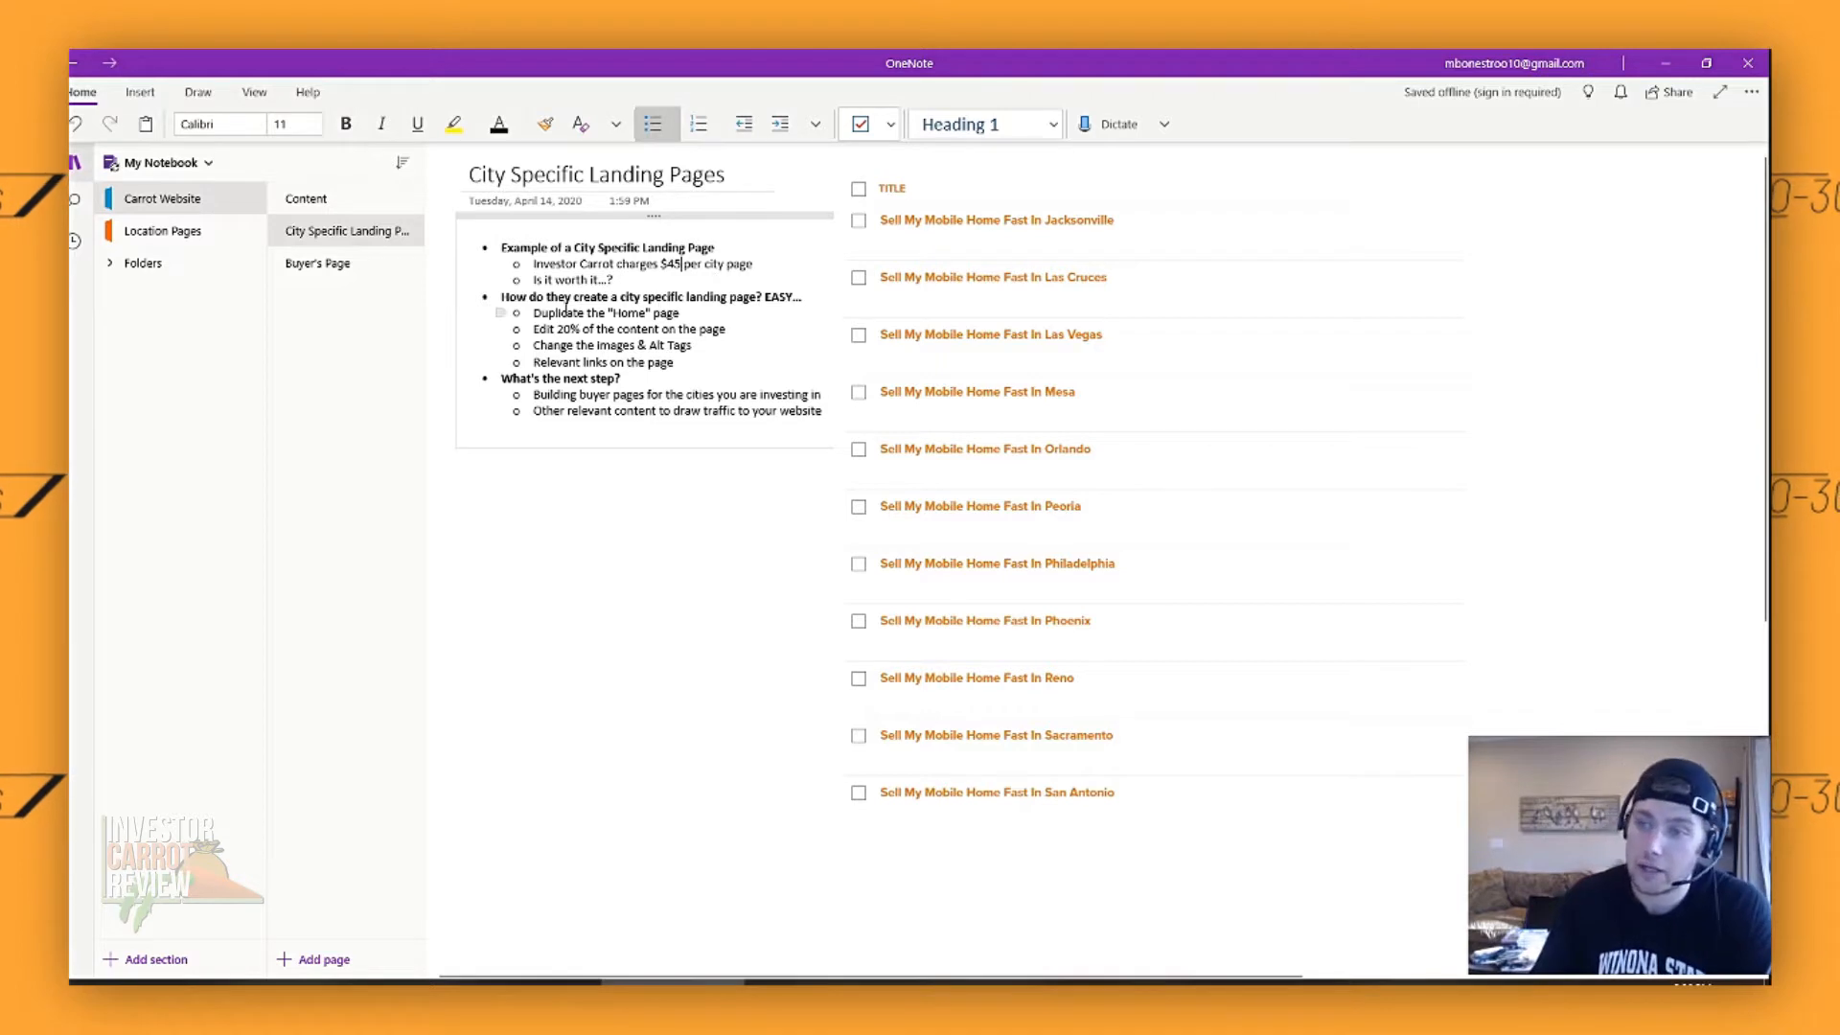
- Point out the notes on editing 20% of the content, changing images and alt tags, and relevant links by selecting their text
drag(543, 329, 725, 329)
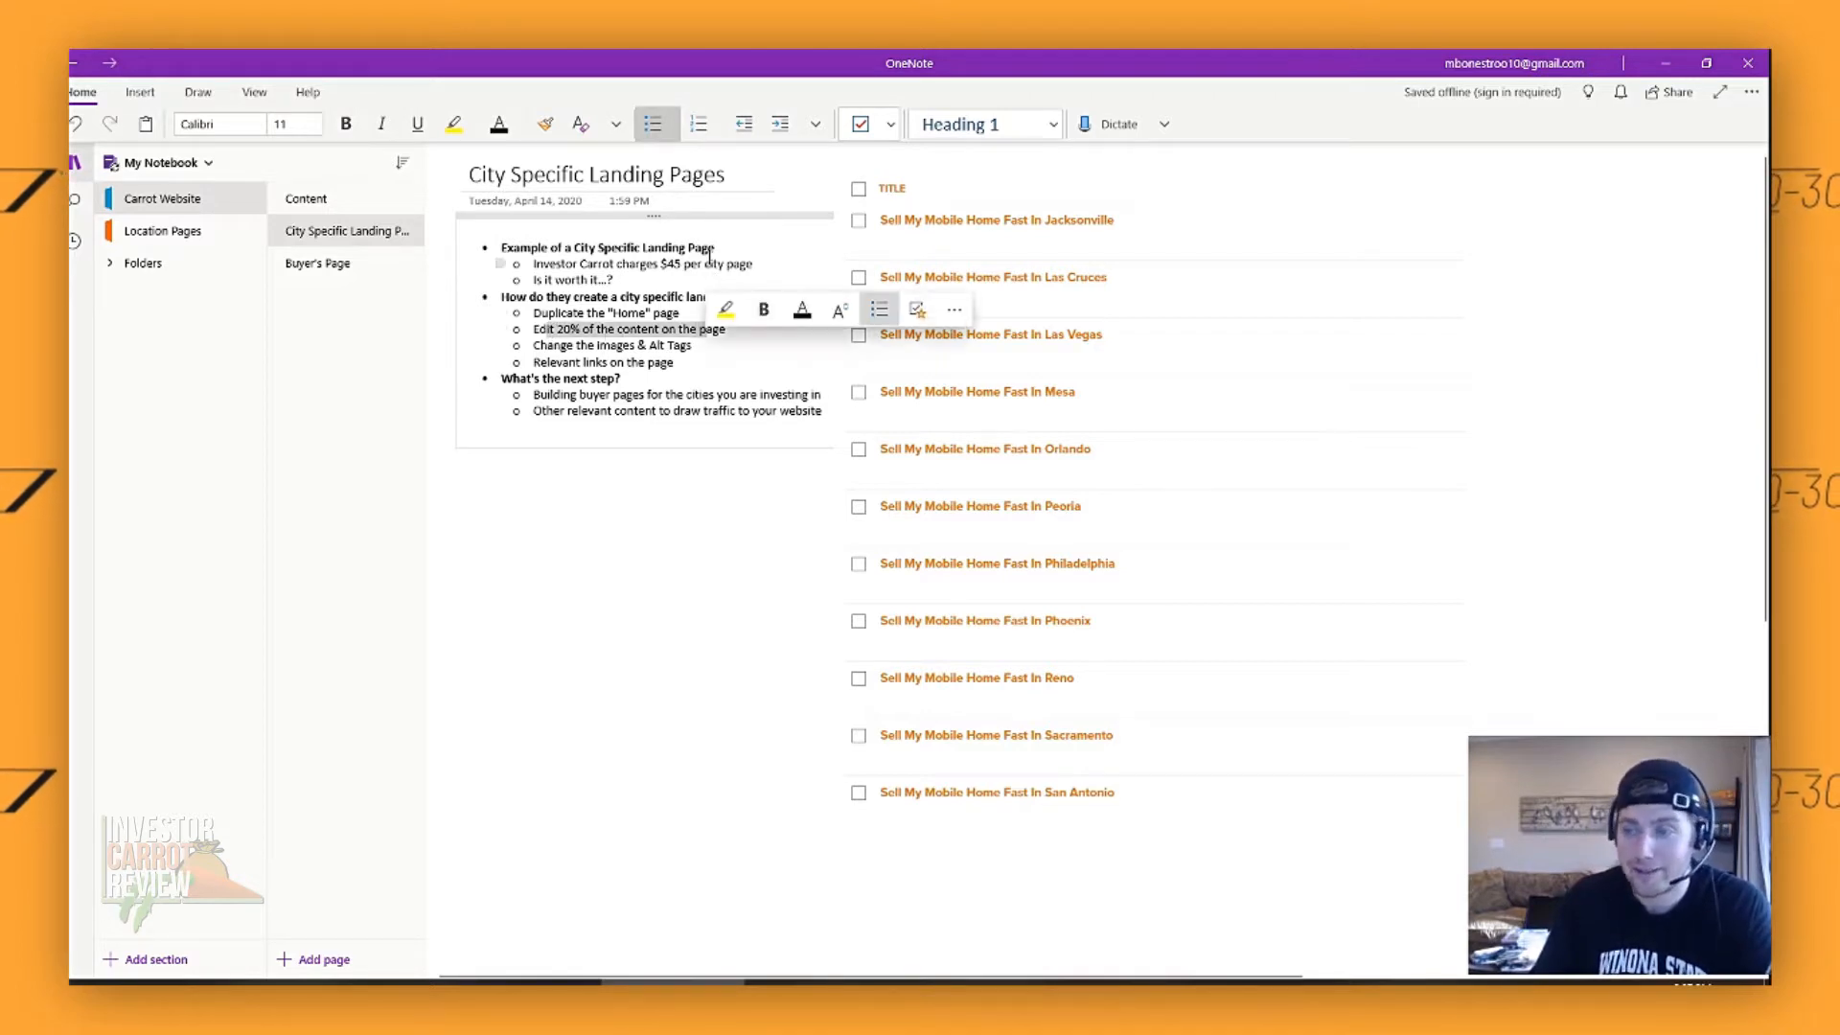
click(650, 270)
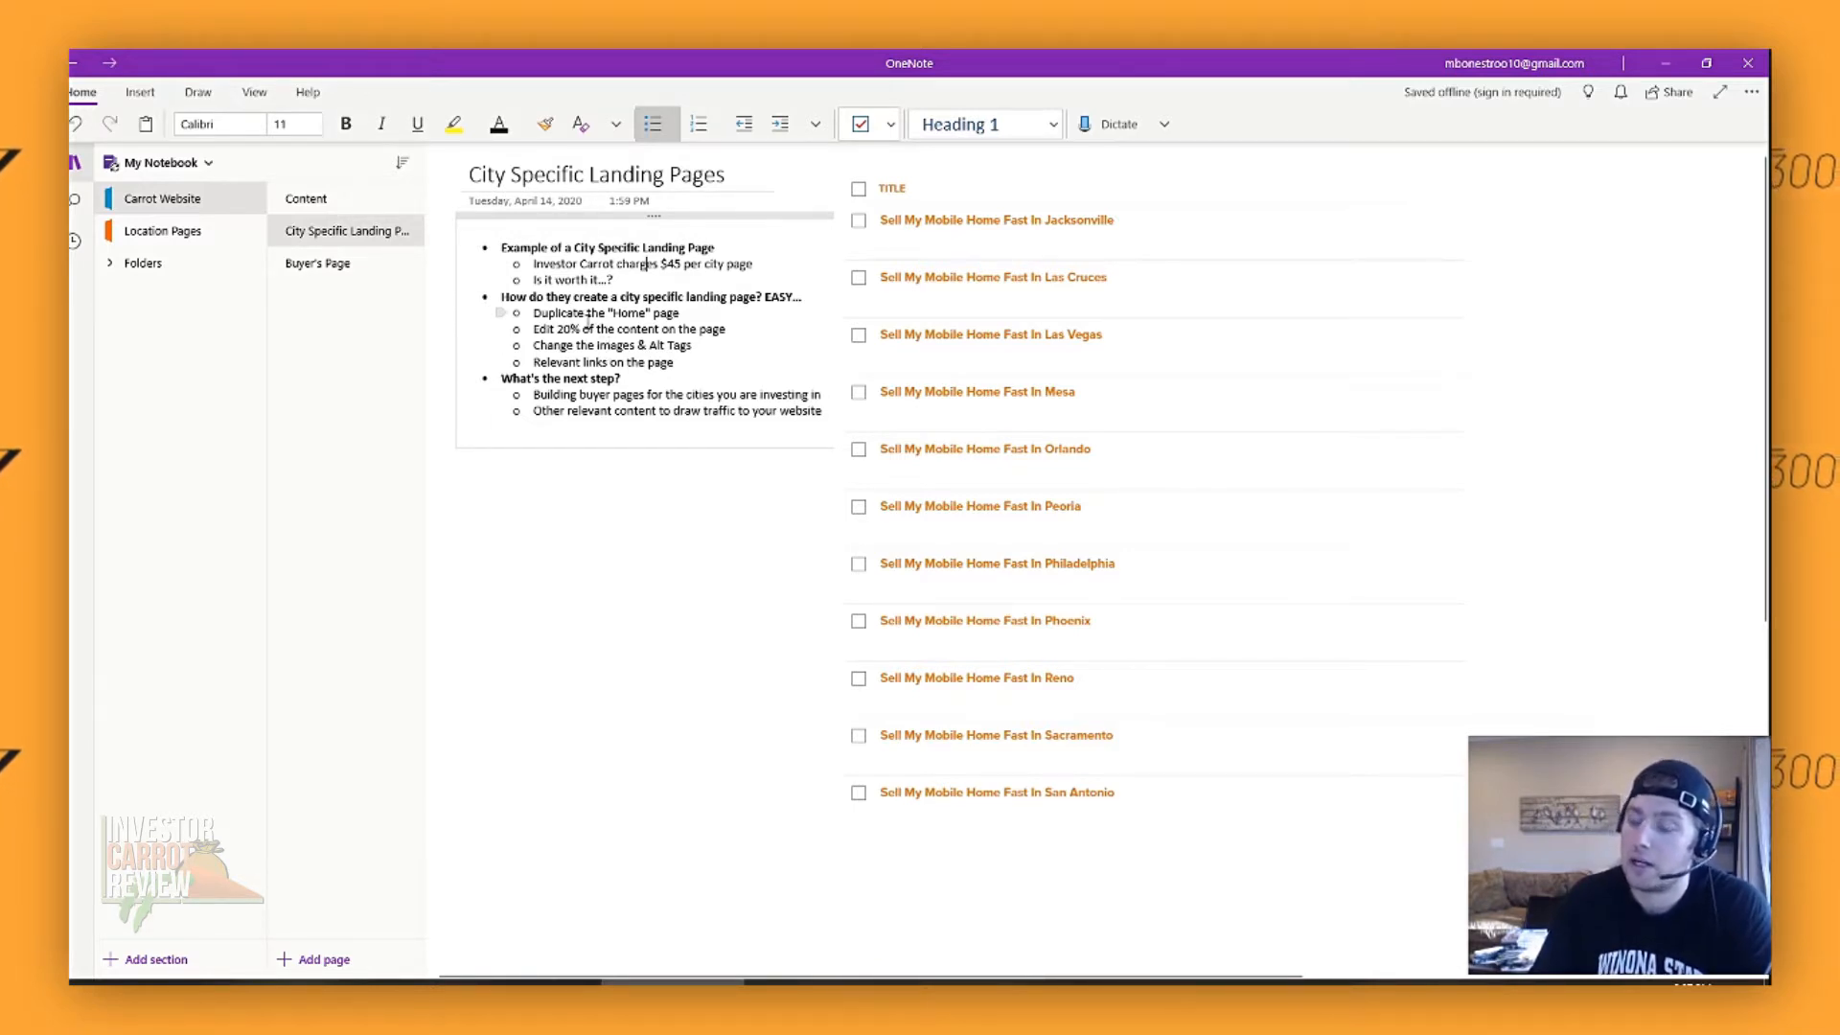
drag(578, 345, 691, 347)
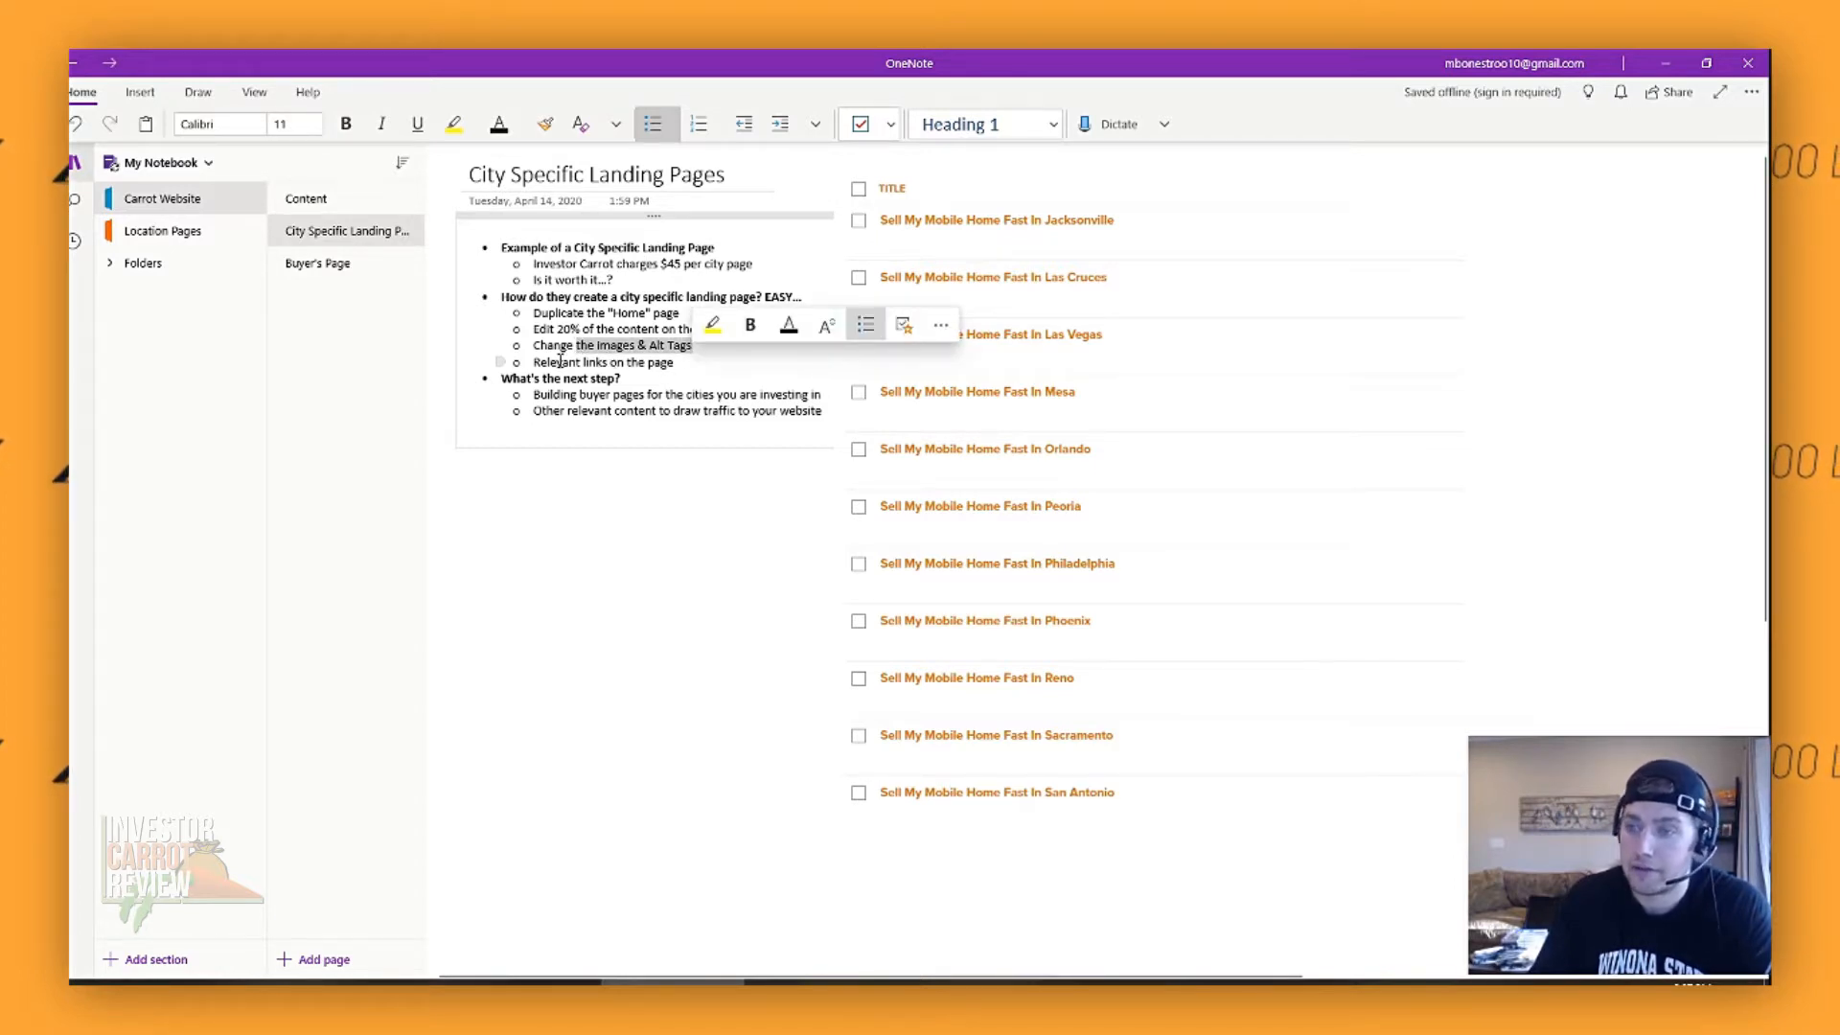
drag(557, 363, 669, 368)
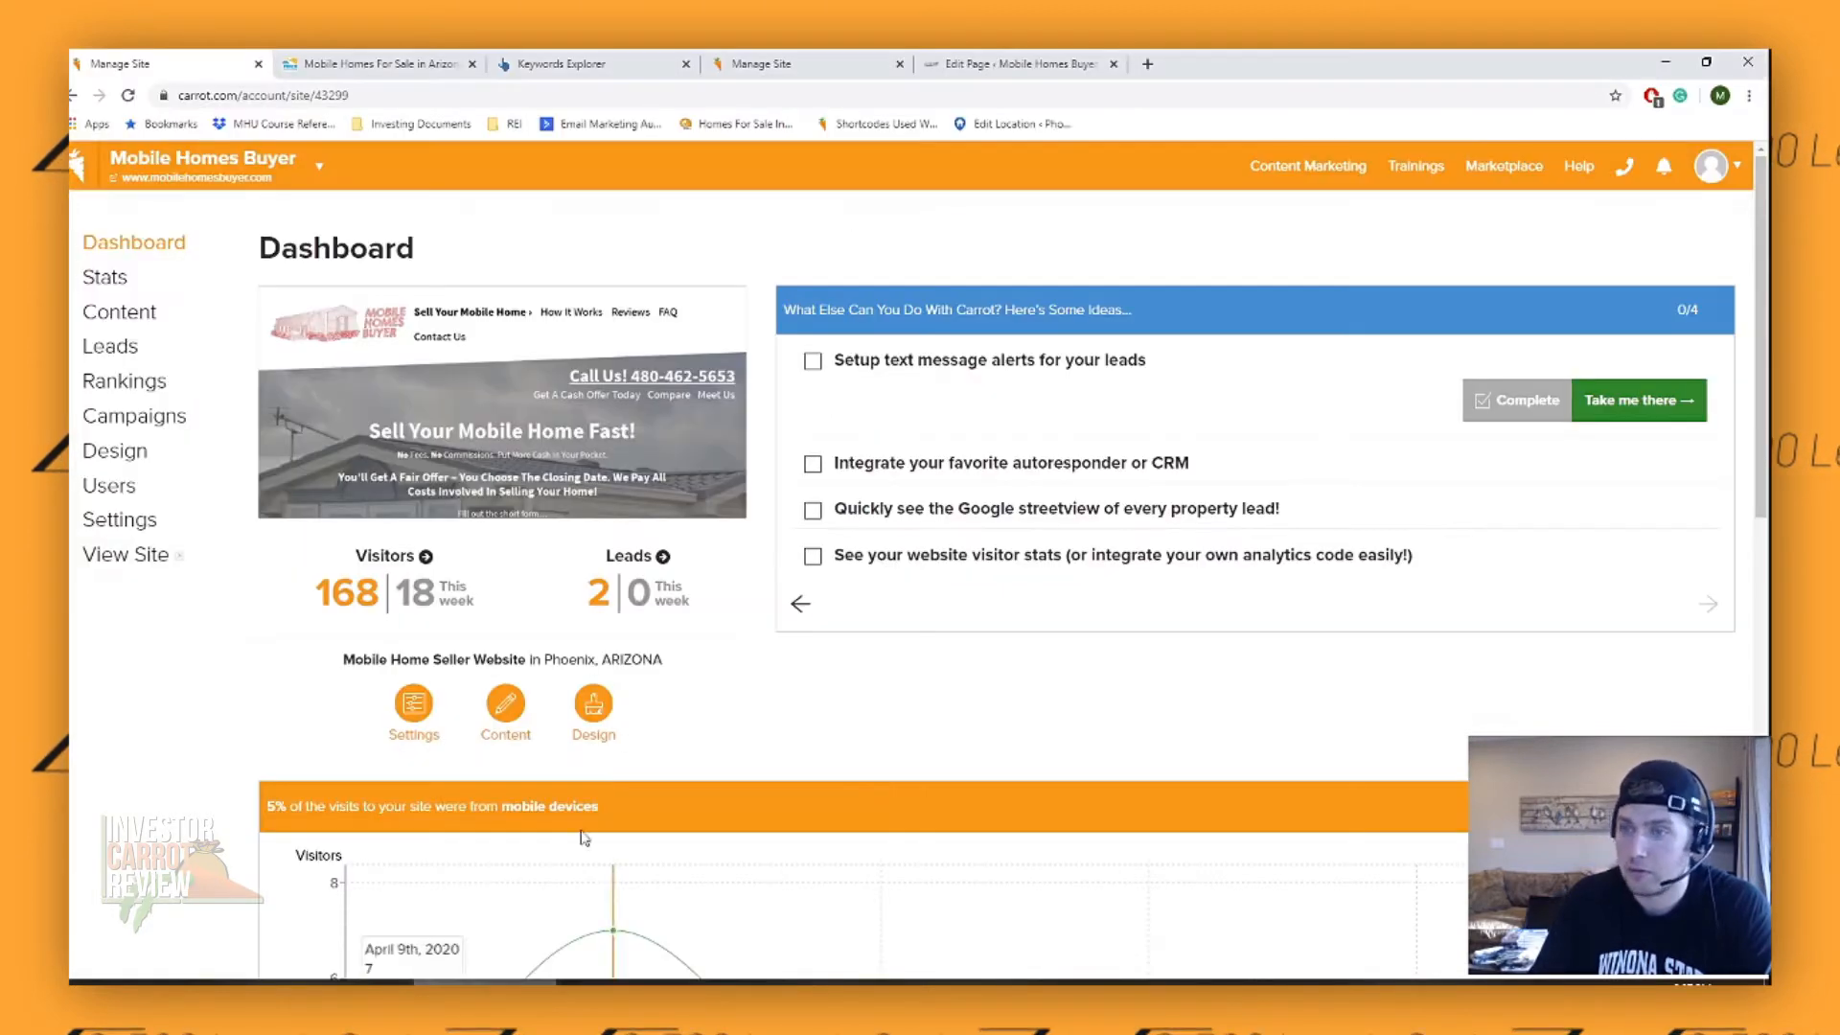
- In the Carrot site's content pages, open the published "Sell My Mobile Home Fast In Albuquerque" page for editing
click(134, 316)
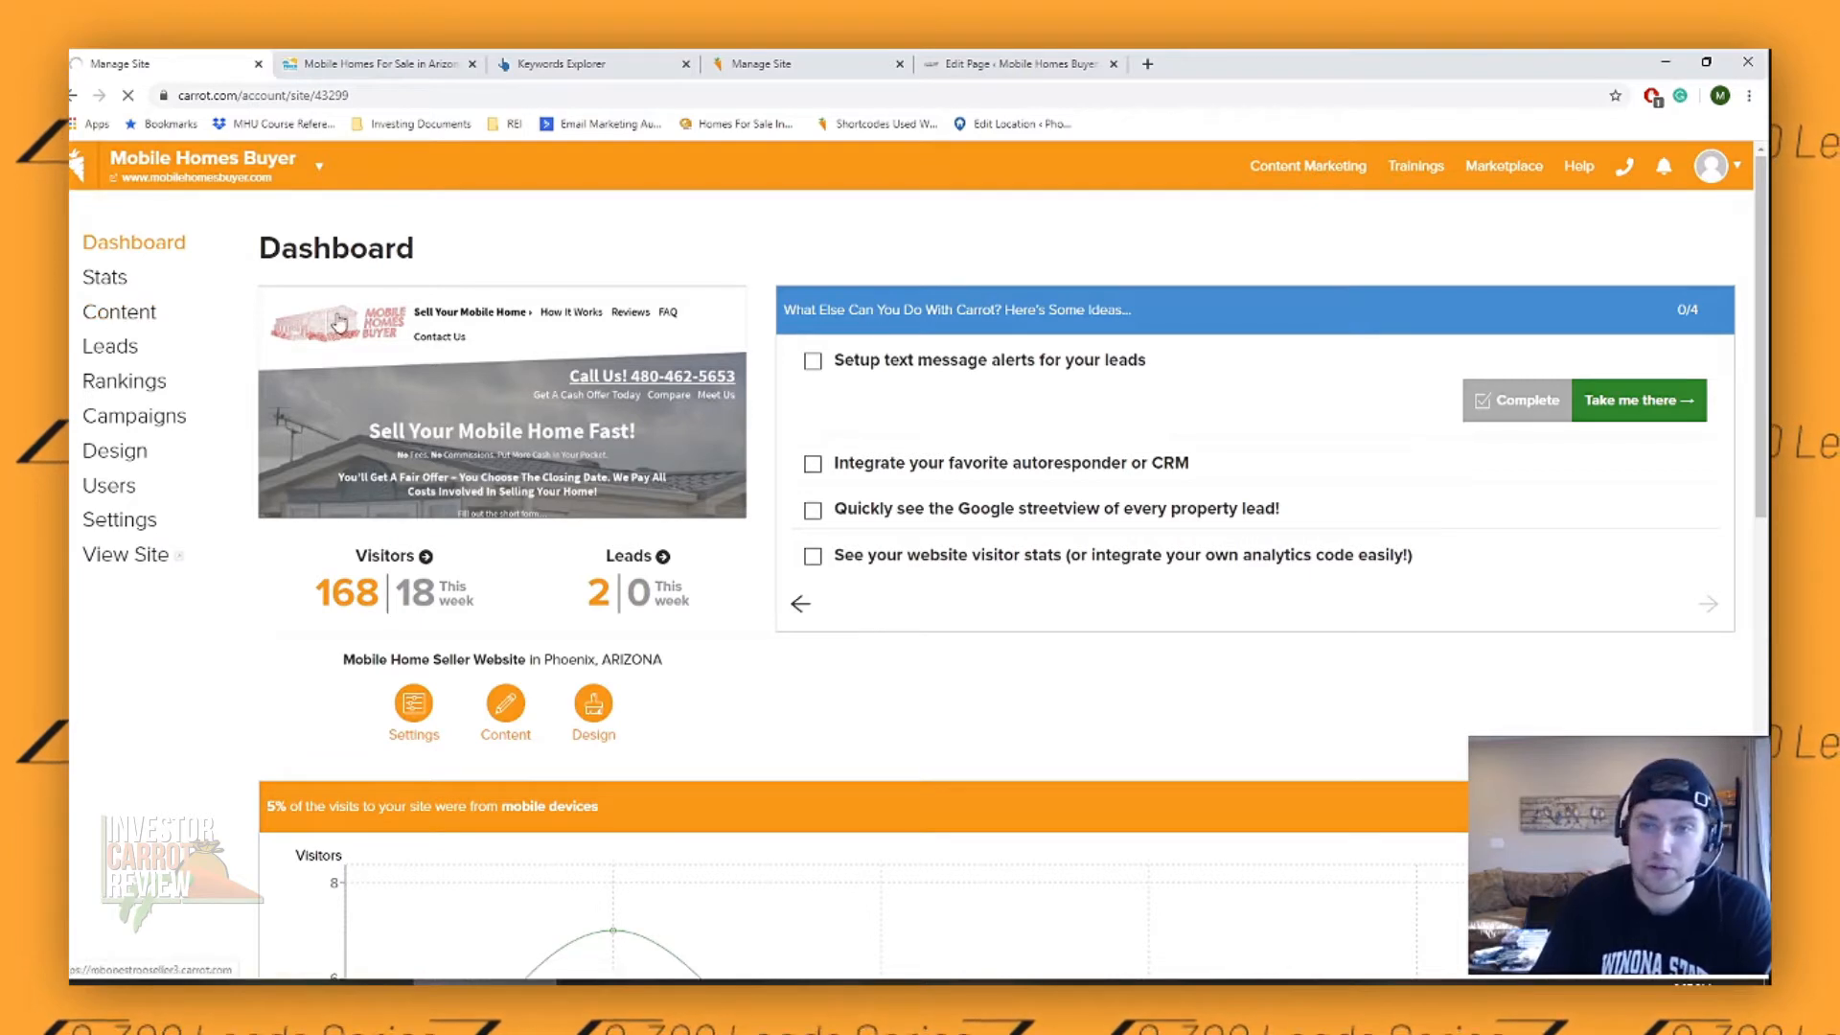
scroll(686, 417, down, 2)
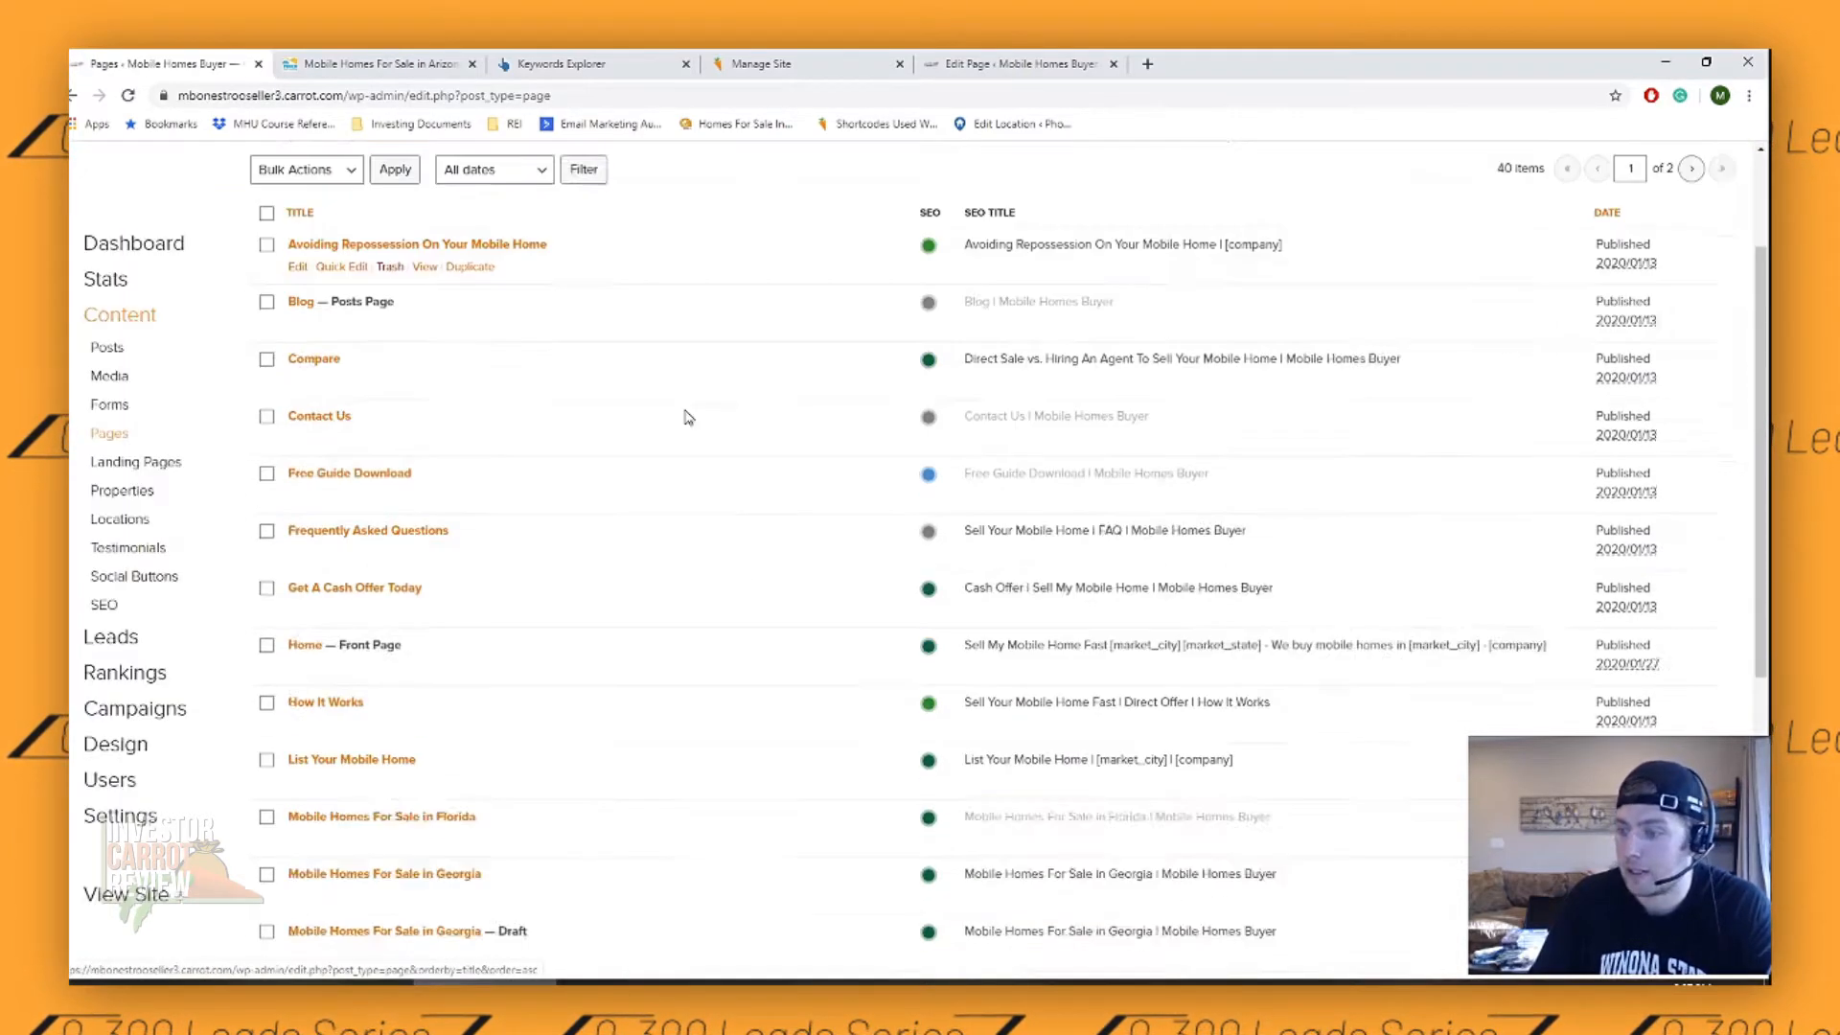
scroll(686, 417, down, 5)
scroll(709, 424, down, 1)
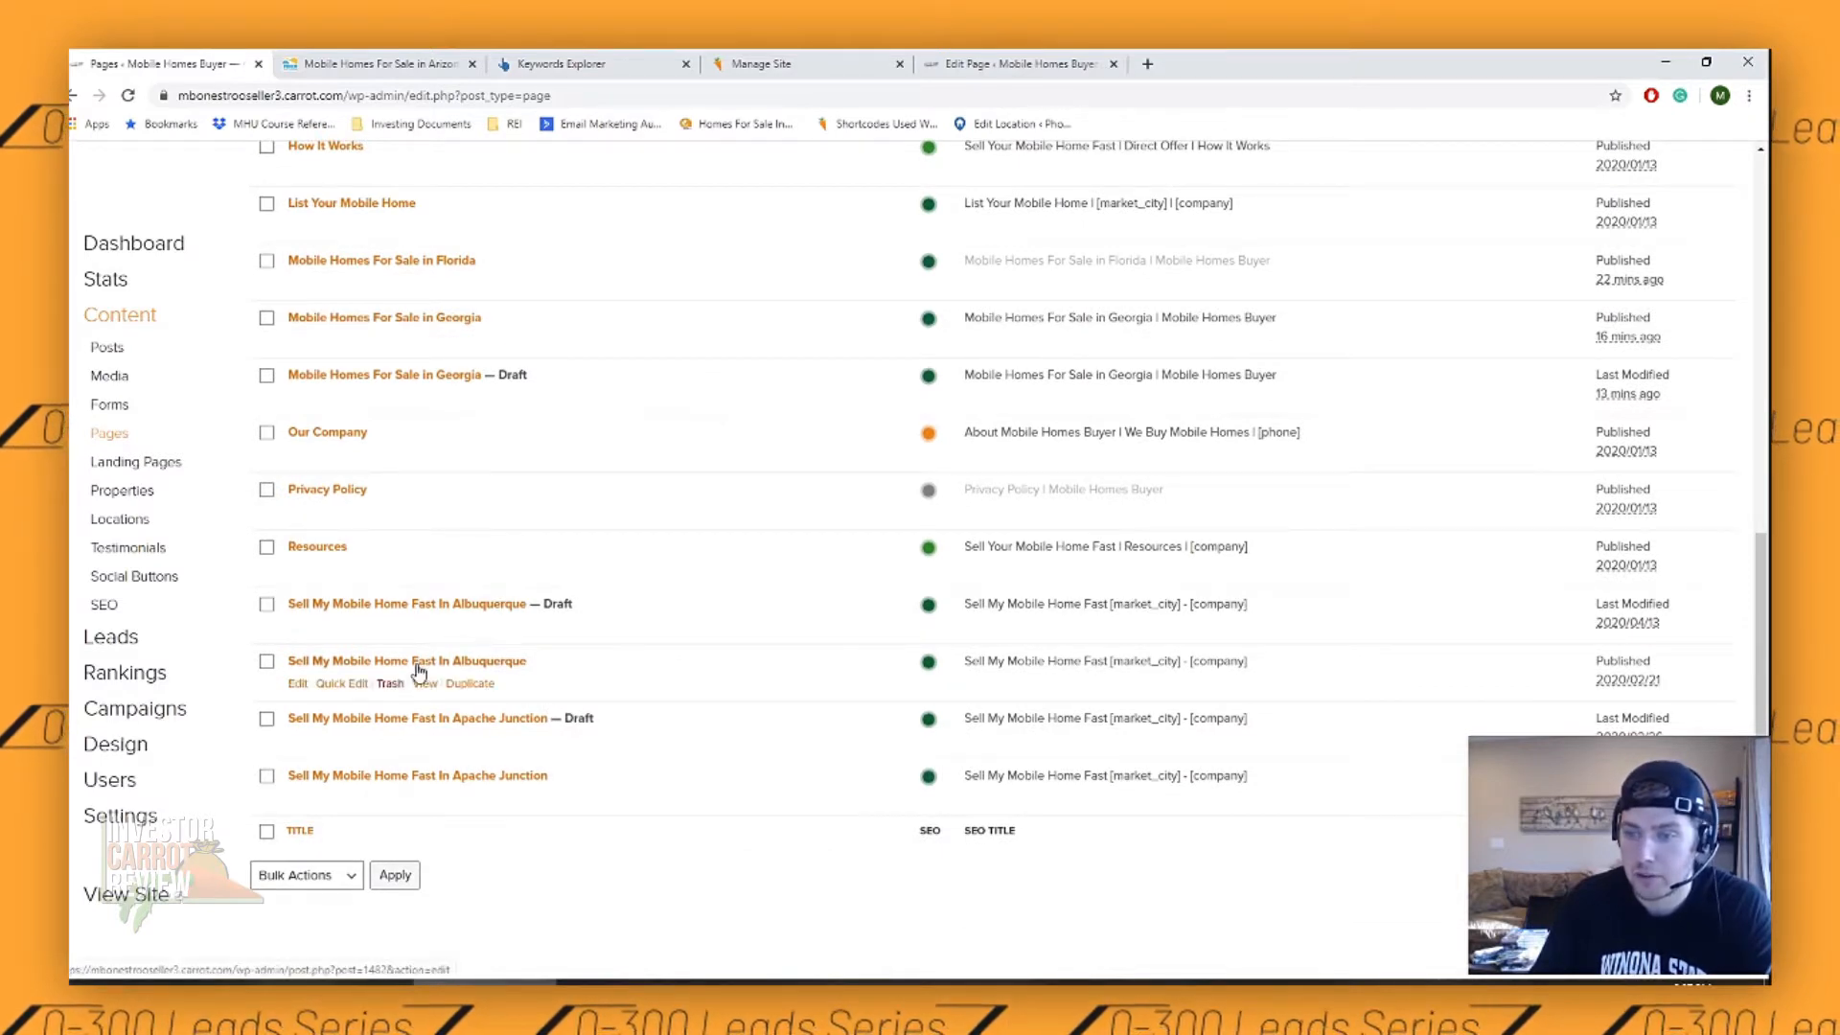
click(379, 664)
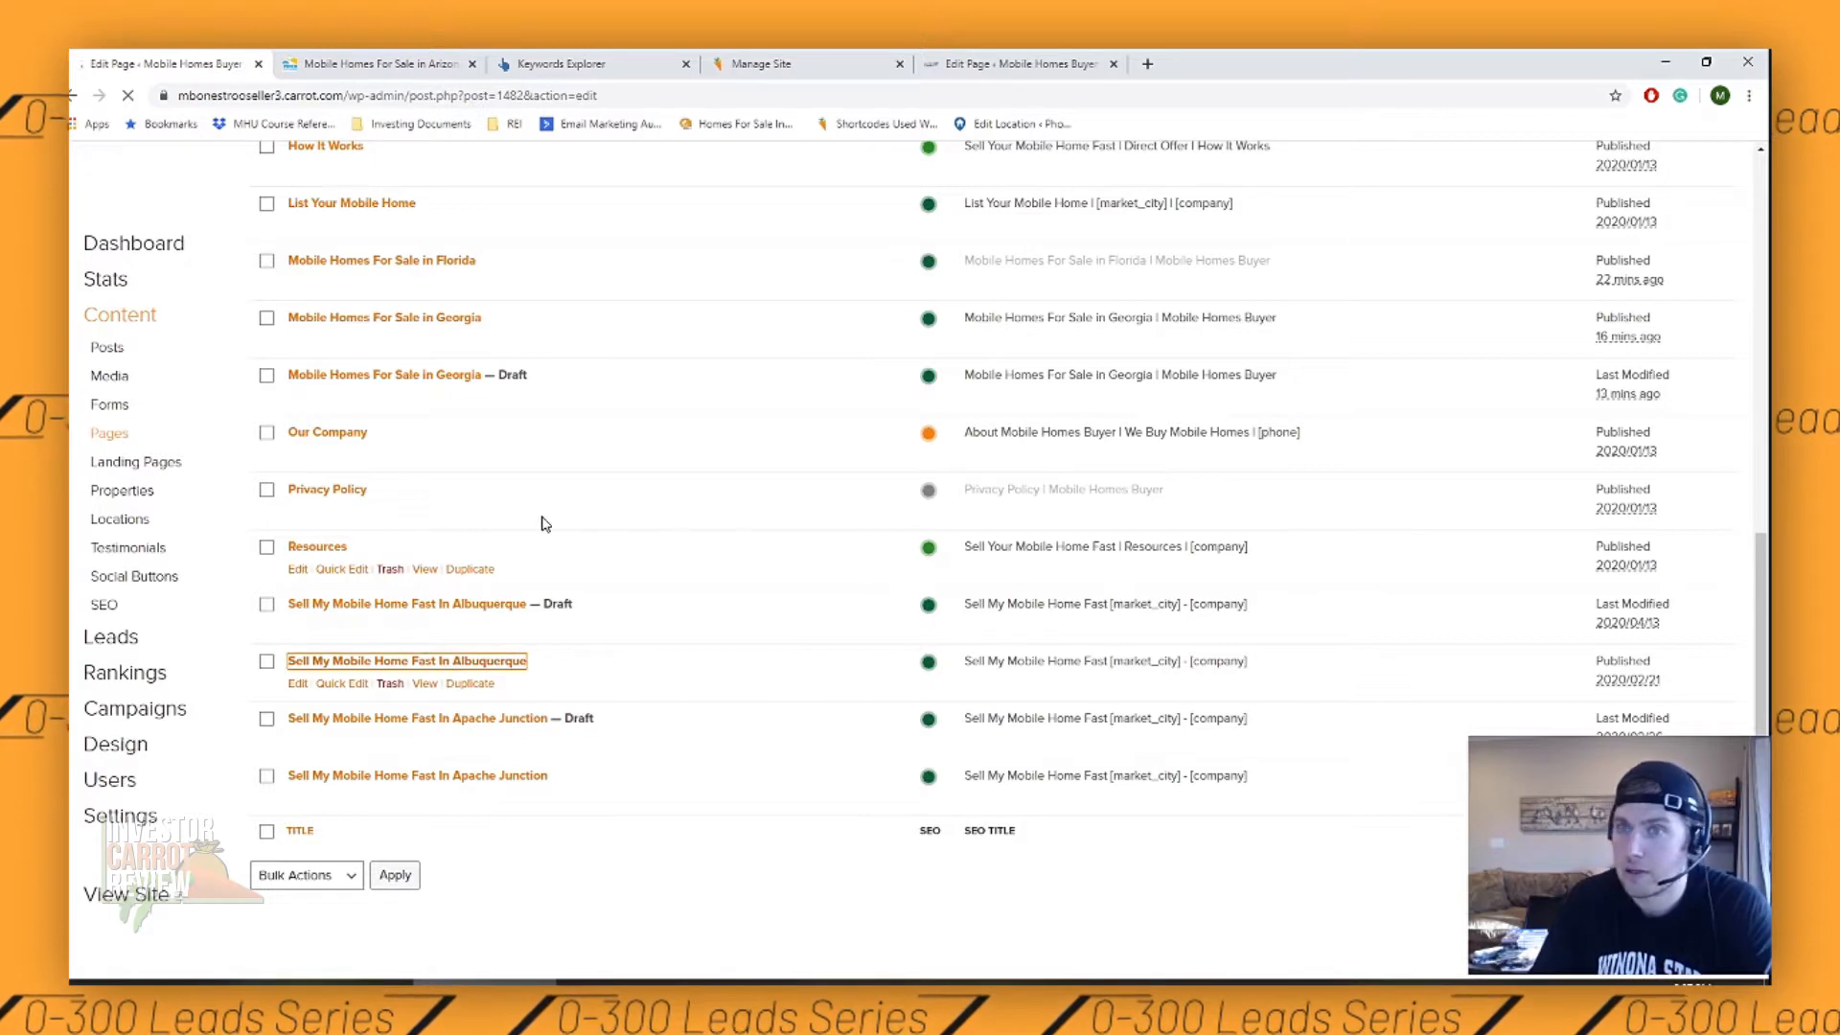
- Examine the Albuquerque landing page's body copy, market_city placeholders, lead forms, featured image and social link section
scroll(1007, 463, down, 5)
scroll(1008, 464, down, 4)
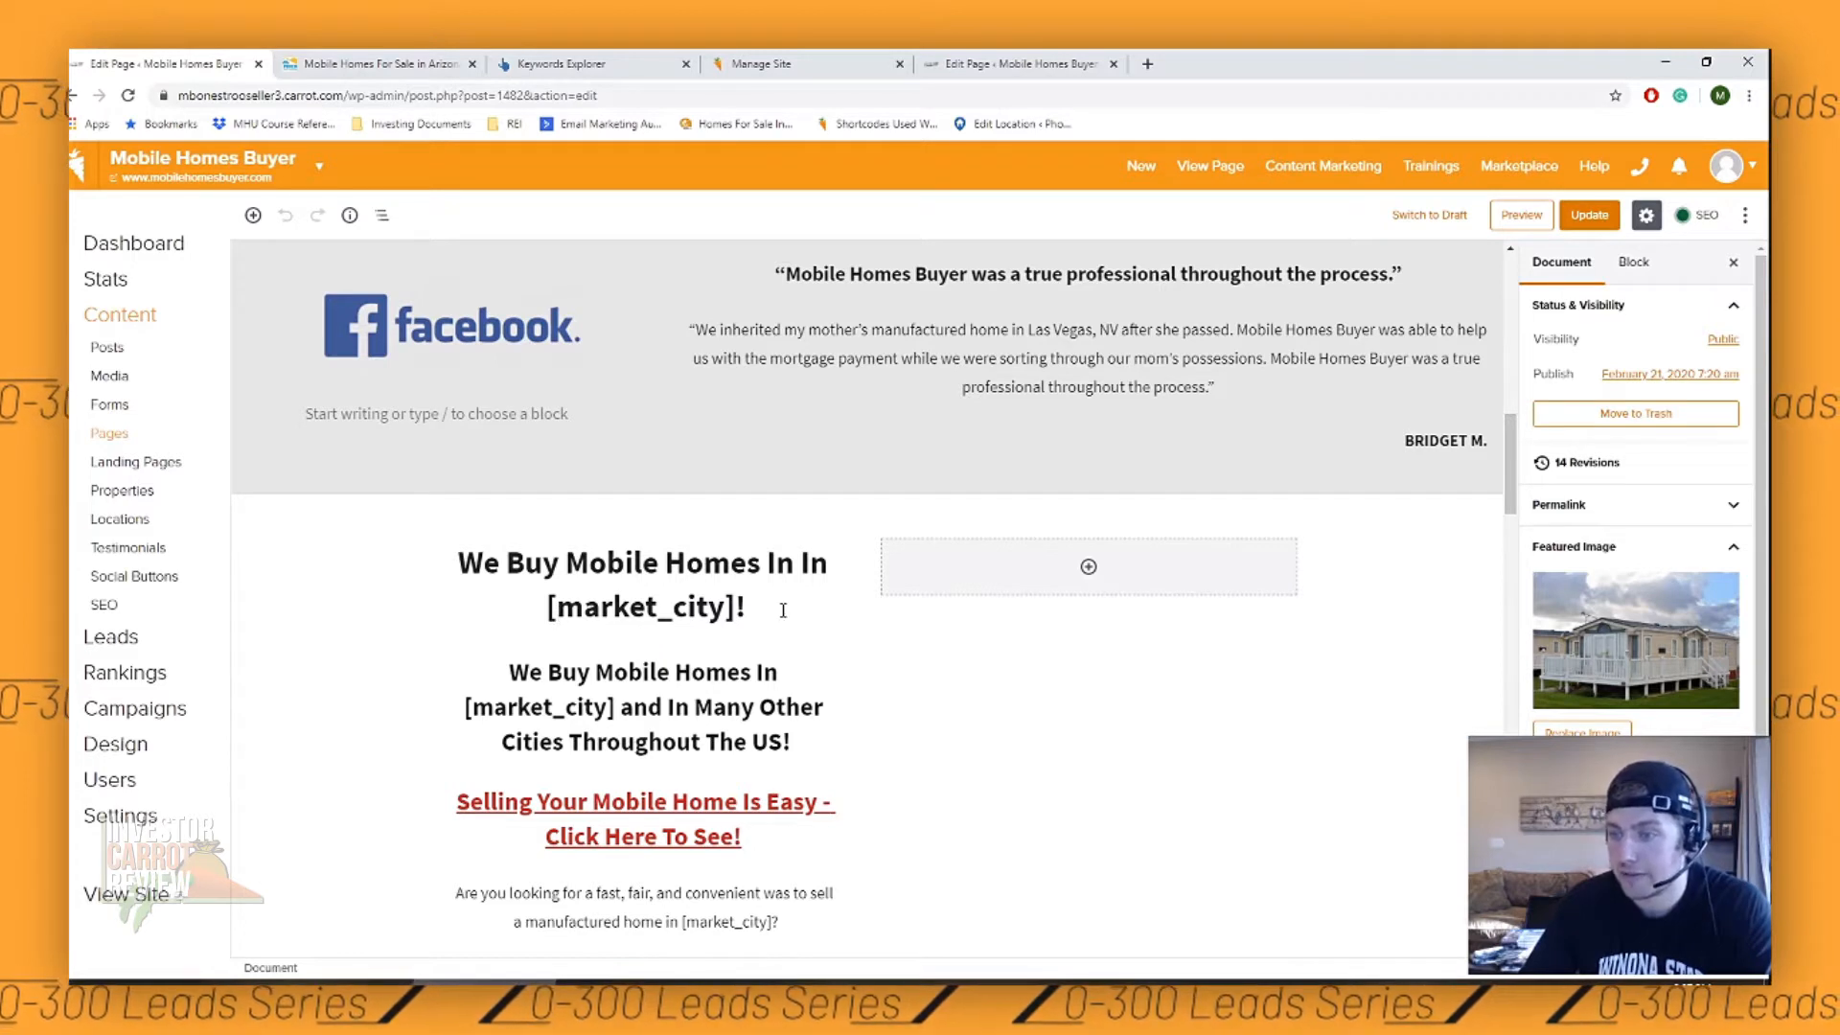
scroll(1636, 496, down, 3)
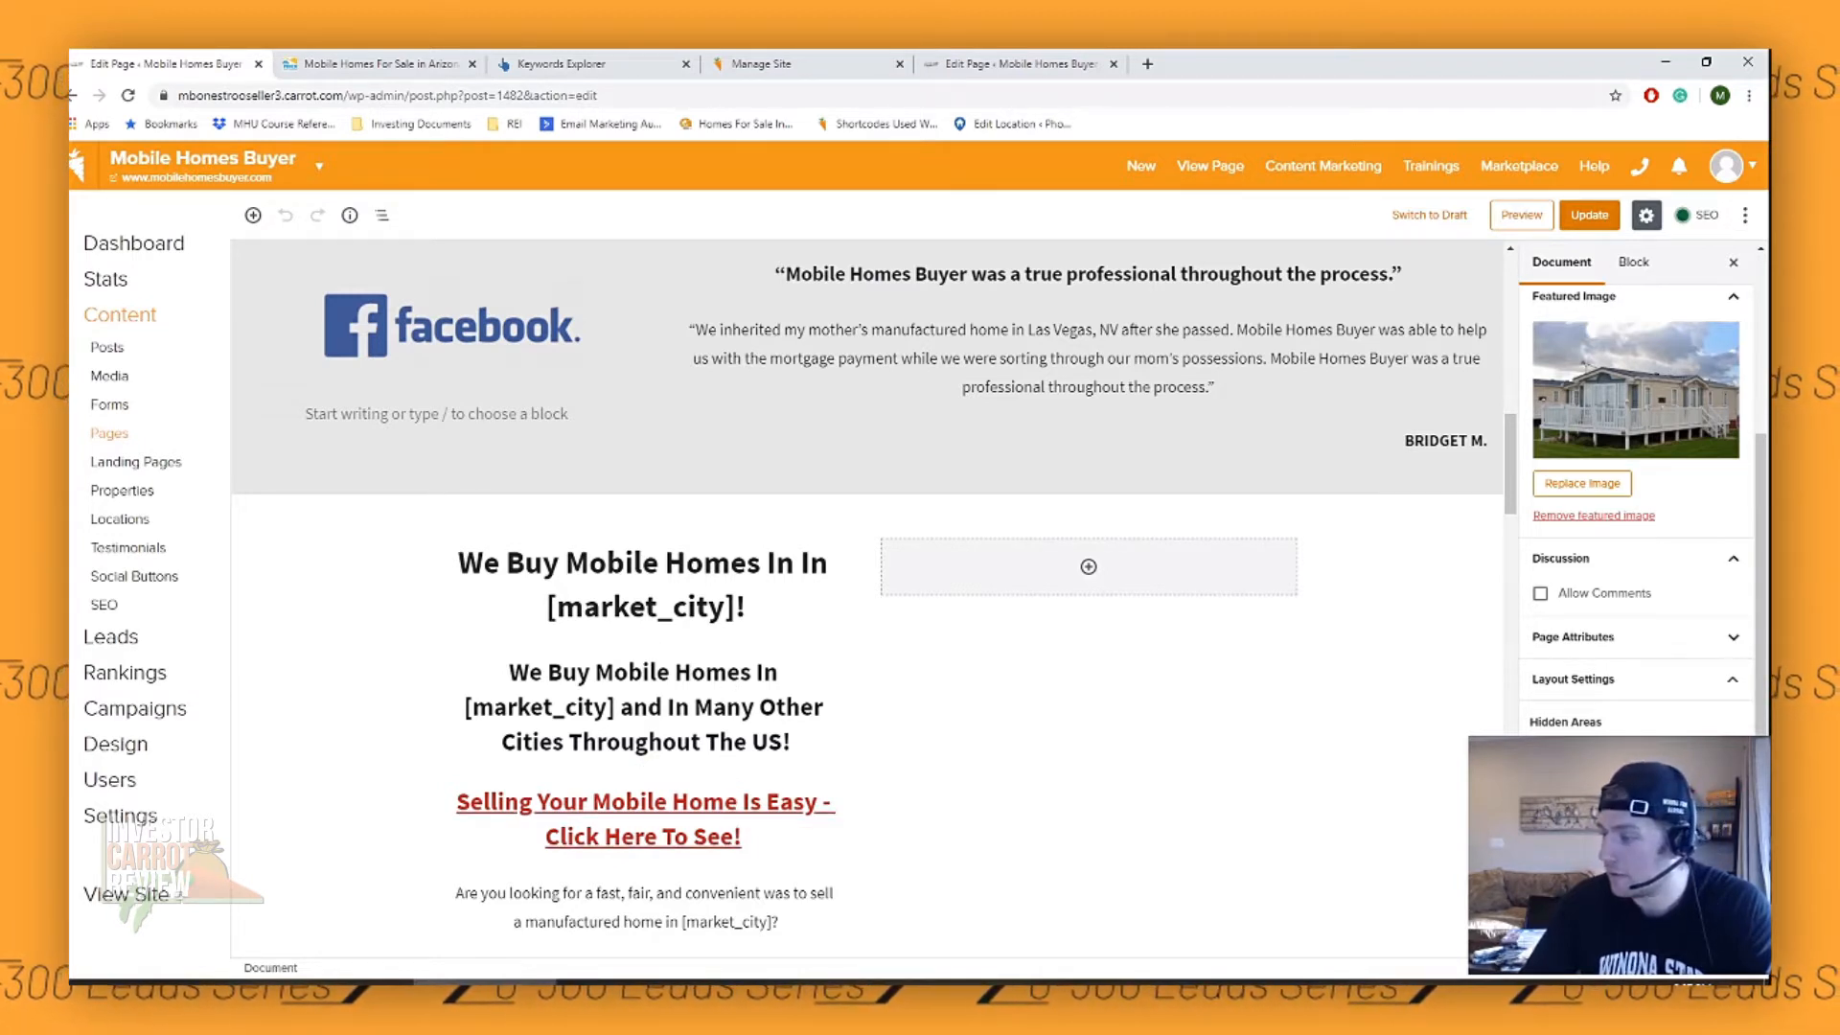
scroll(822, 659, down, 6)
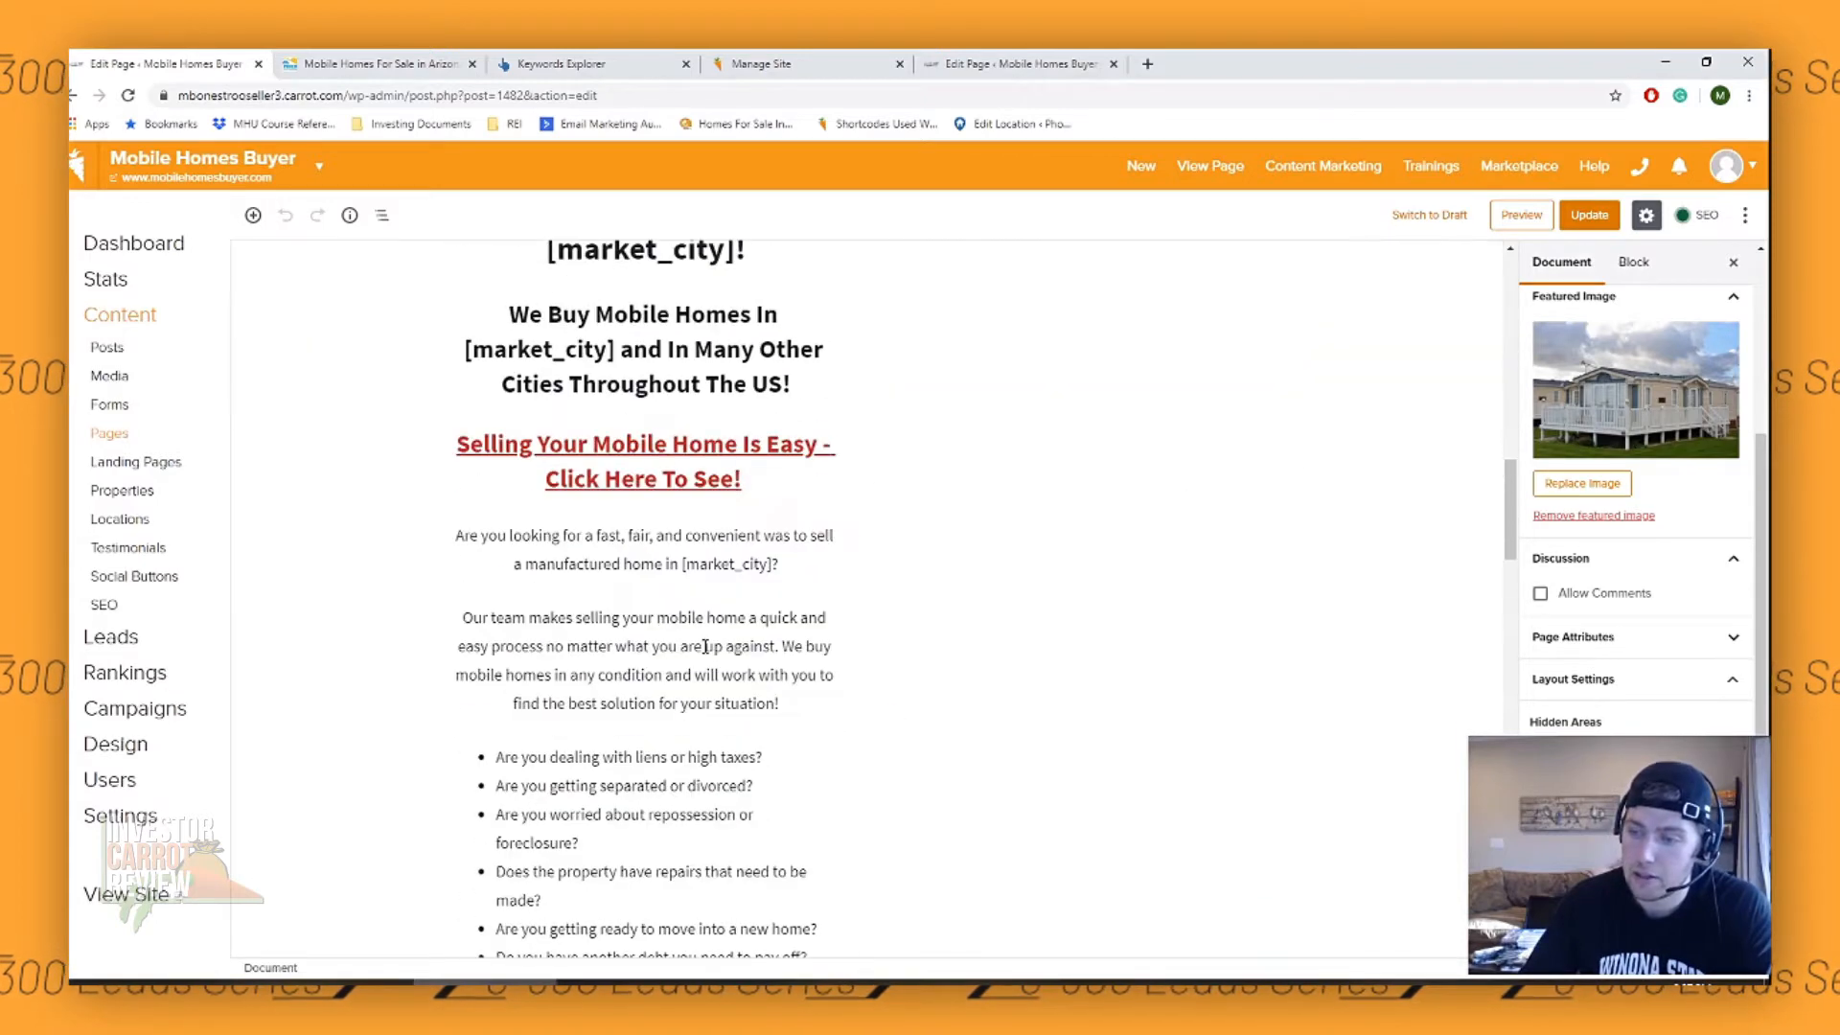
scroll(739, 565, down, 7)
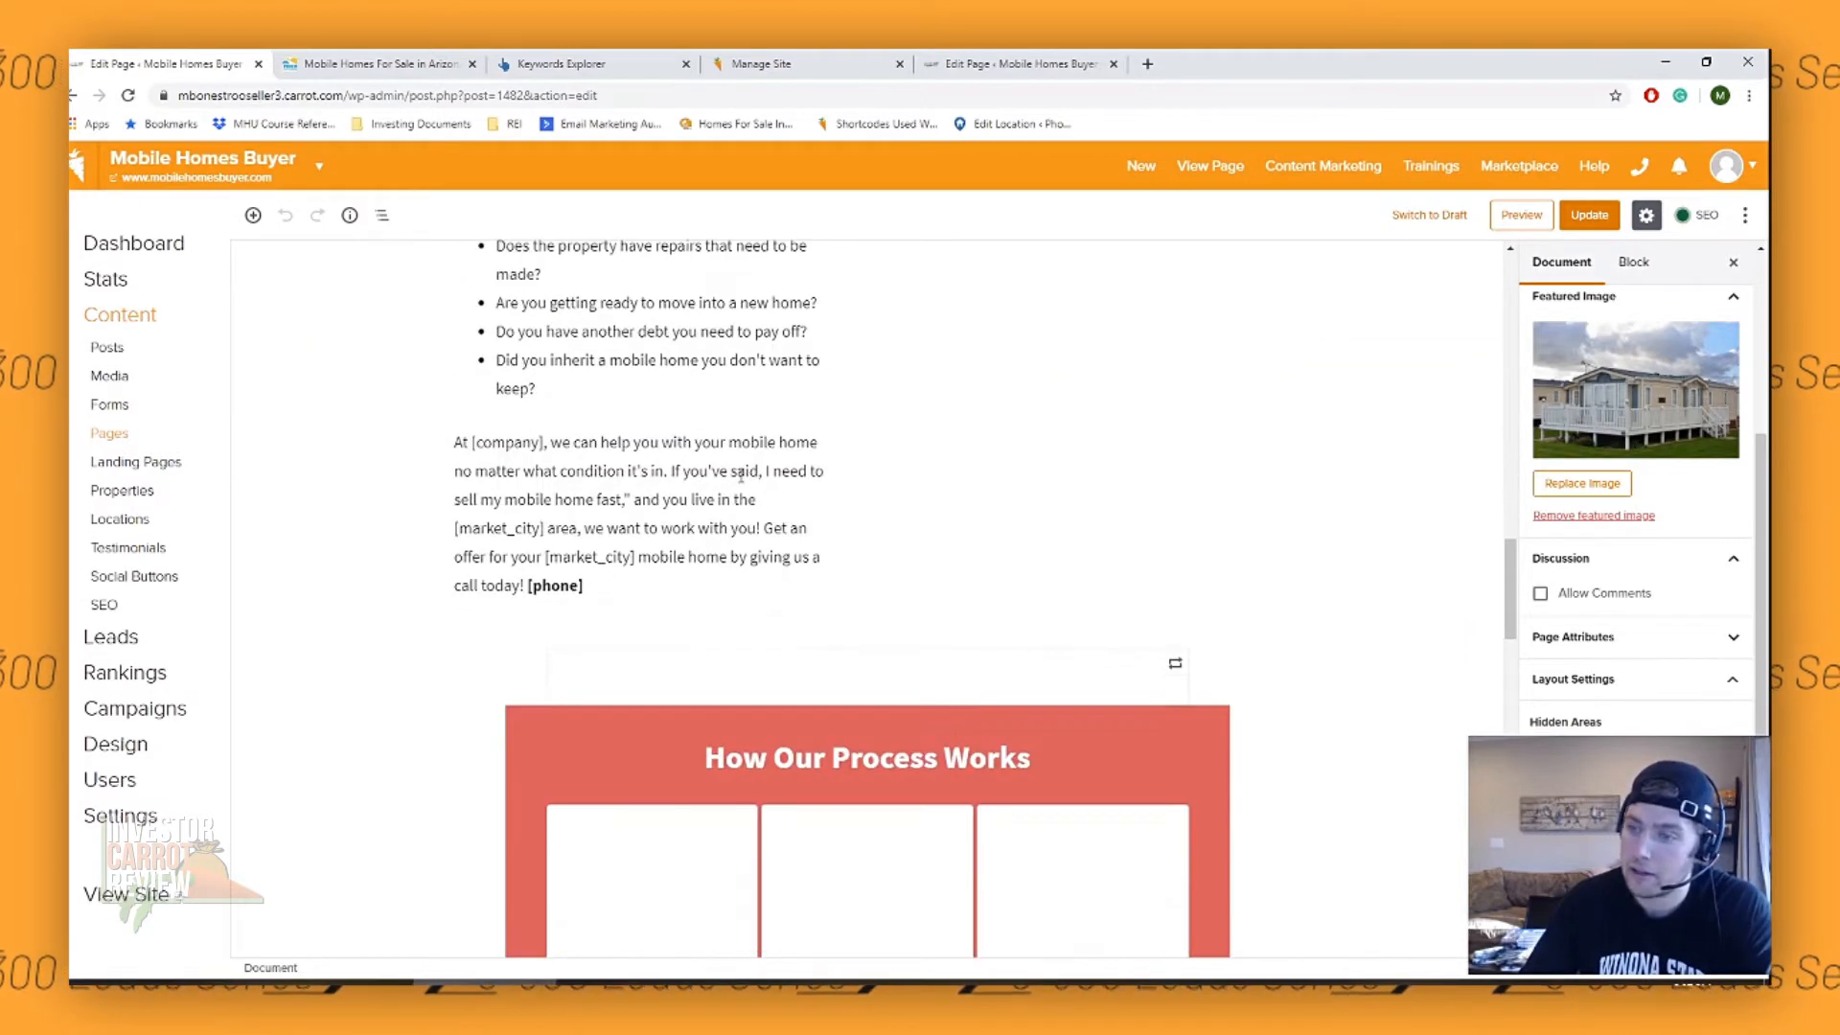
scroll(1084, 566, up, 6)
scroll(1088, 571, up, 15)
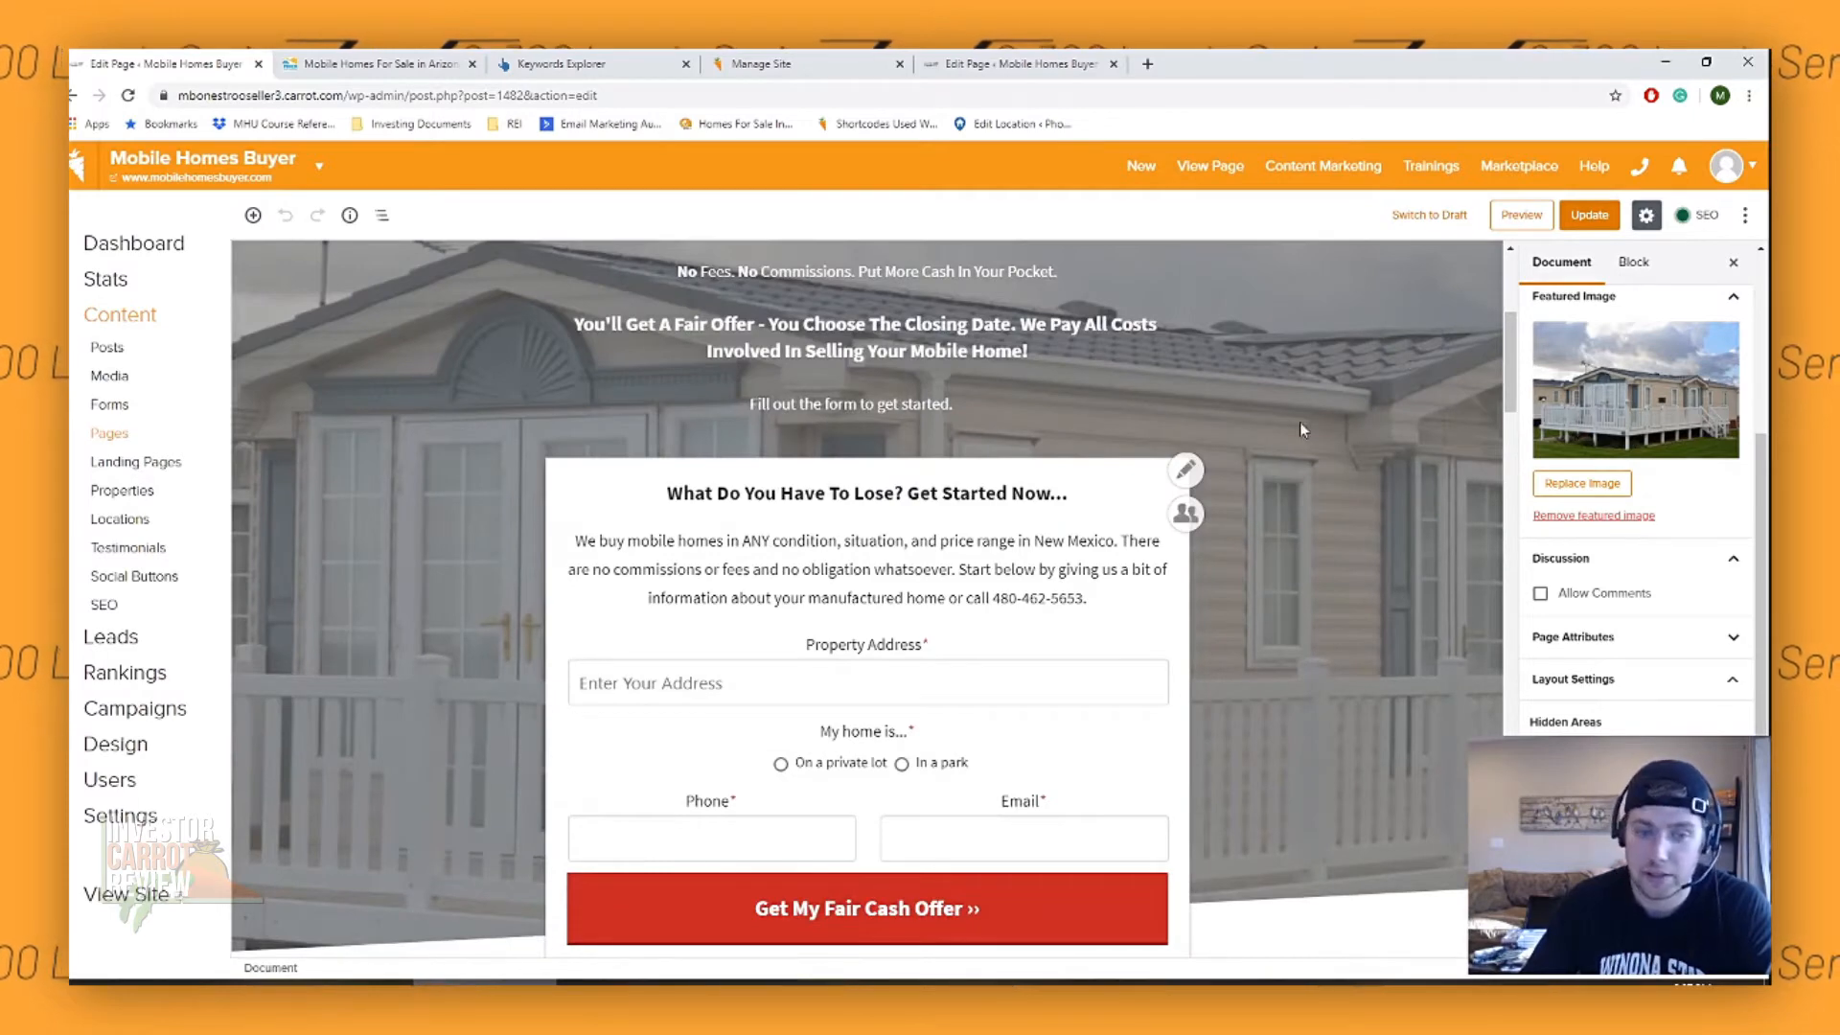
scroll(1300, 426, down, 12)
scroll(863, 579, down, 12)
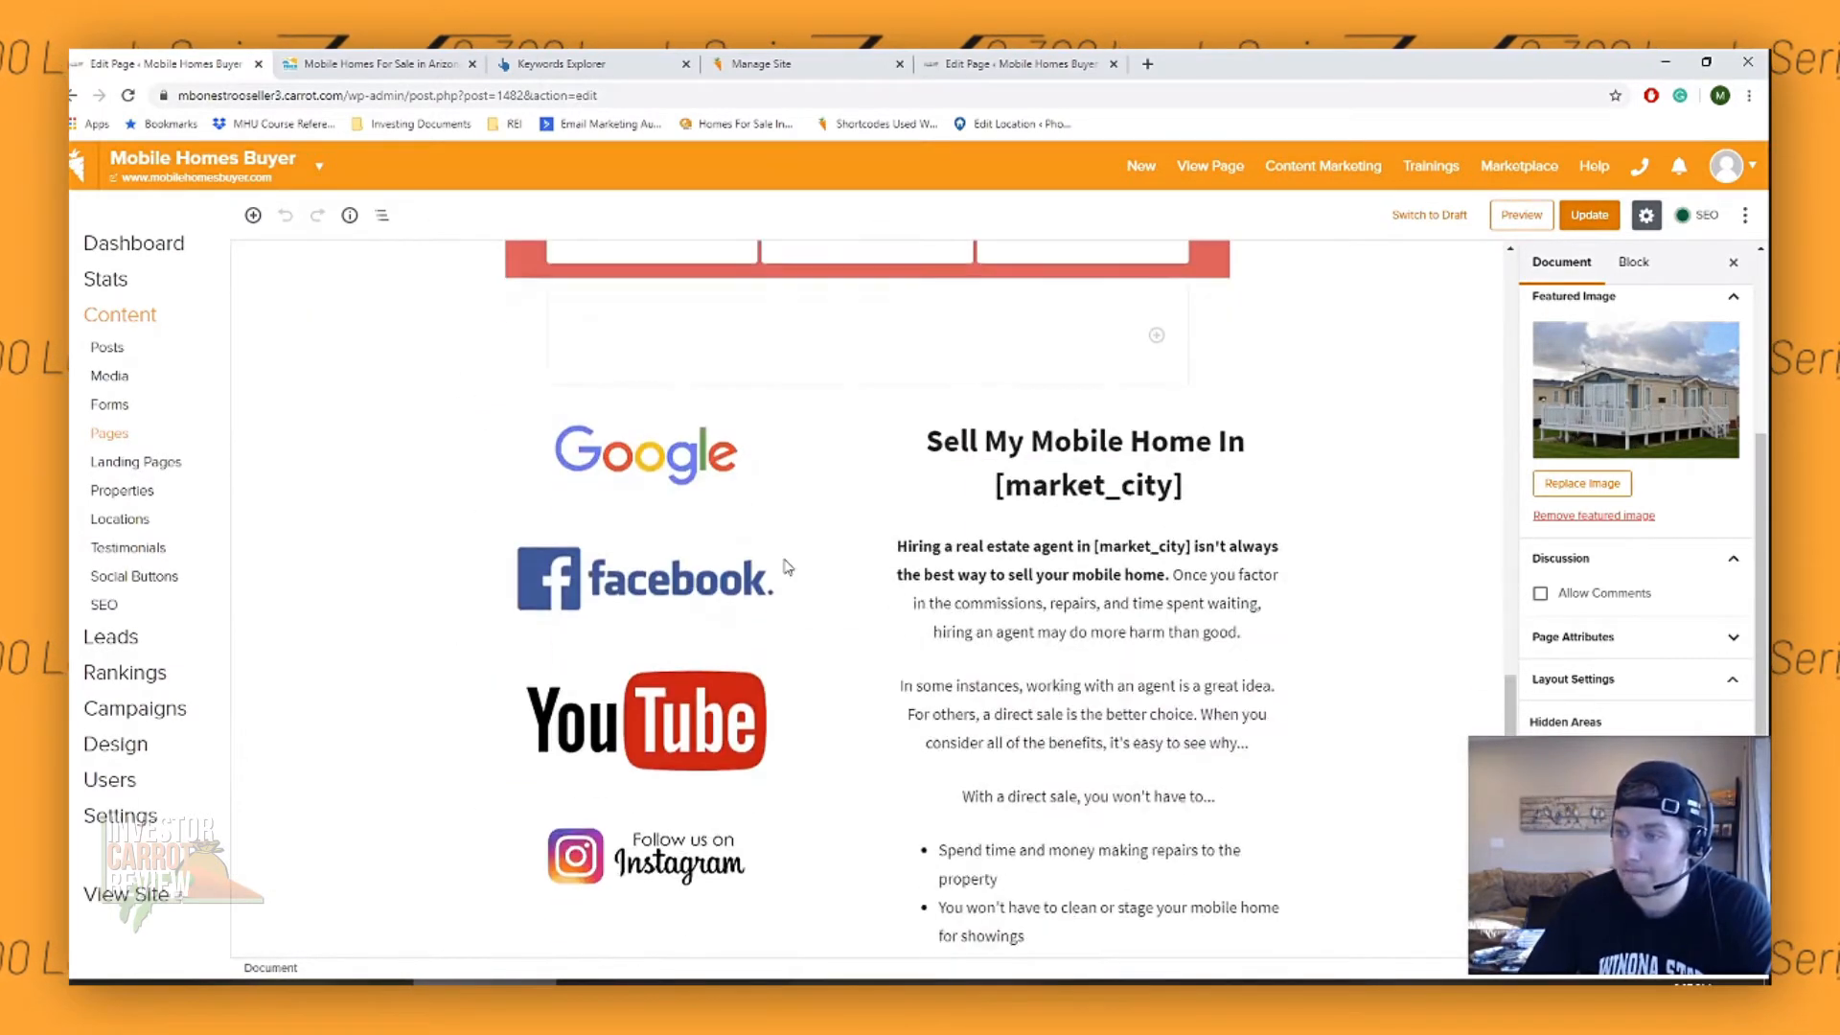
scroll(1059, 556, down, 5)
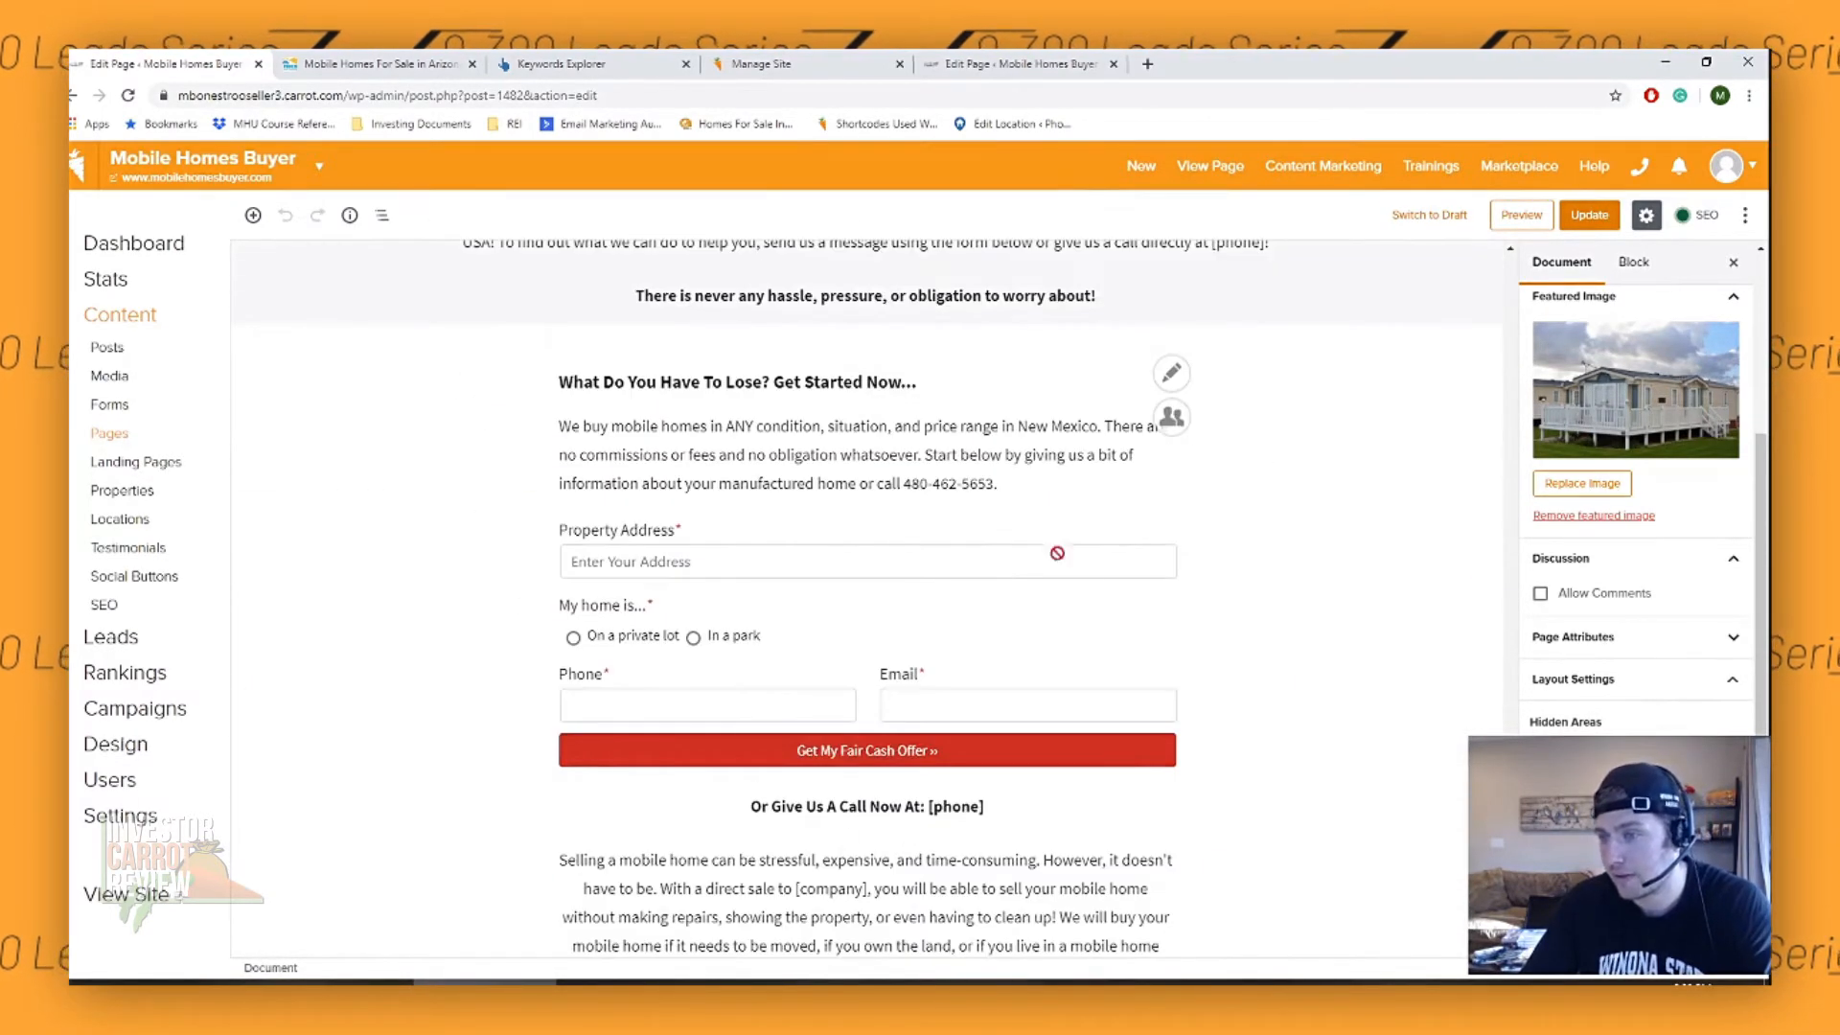
scroll(1057, 554, down, 5)
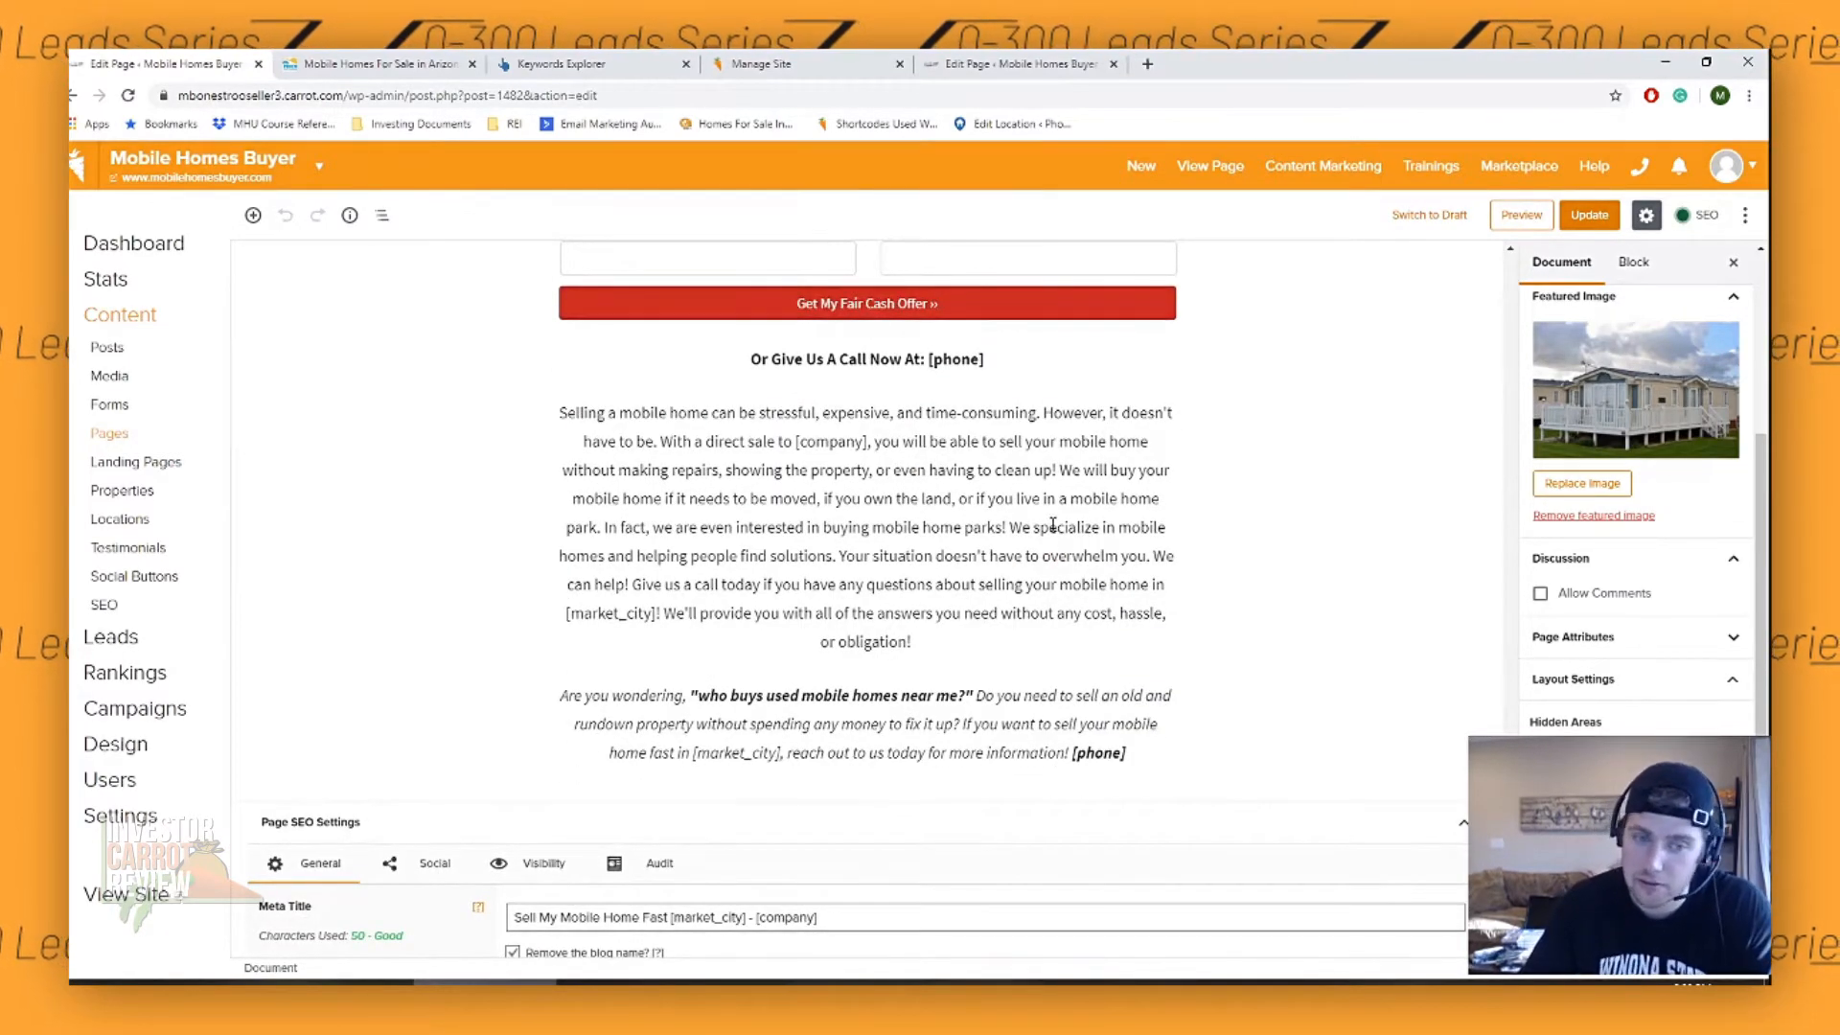
scroll(525, 488, up, 3)
scroll(643, 709, up, 5)
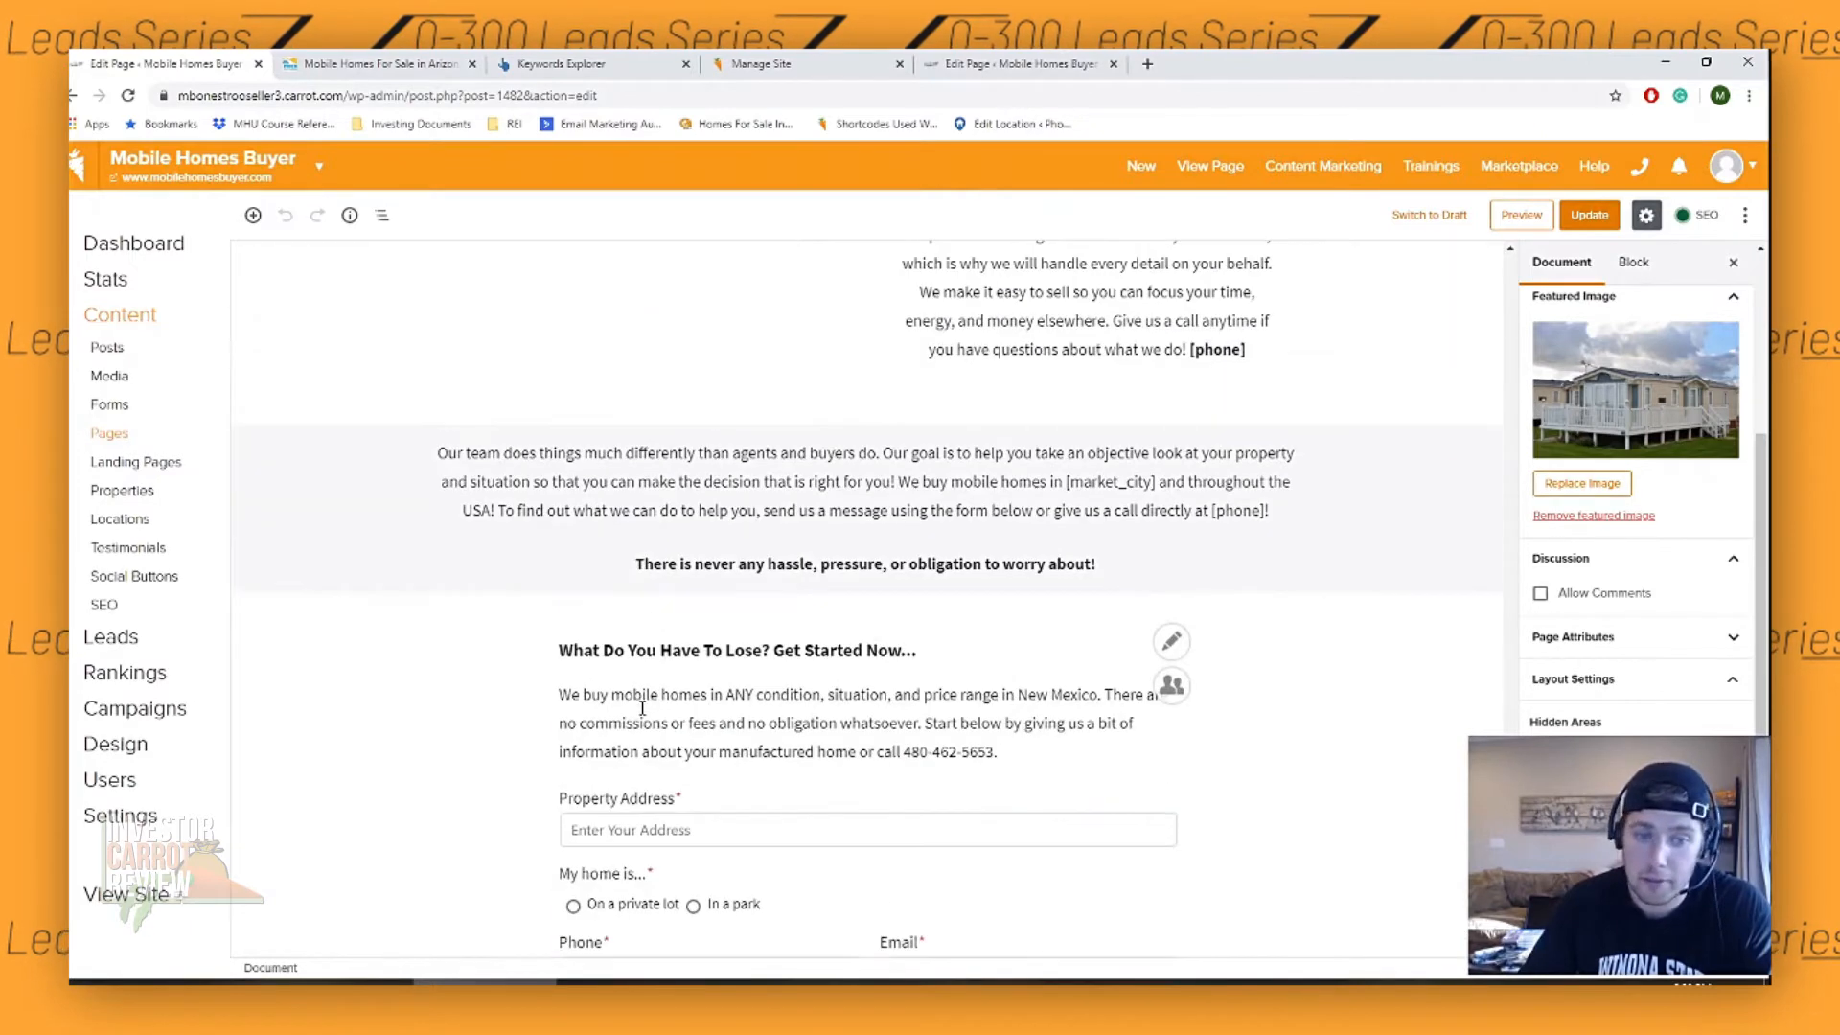
scroll(652, 680, up, 10)
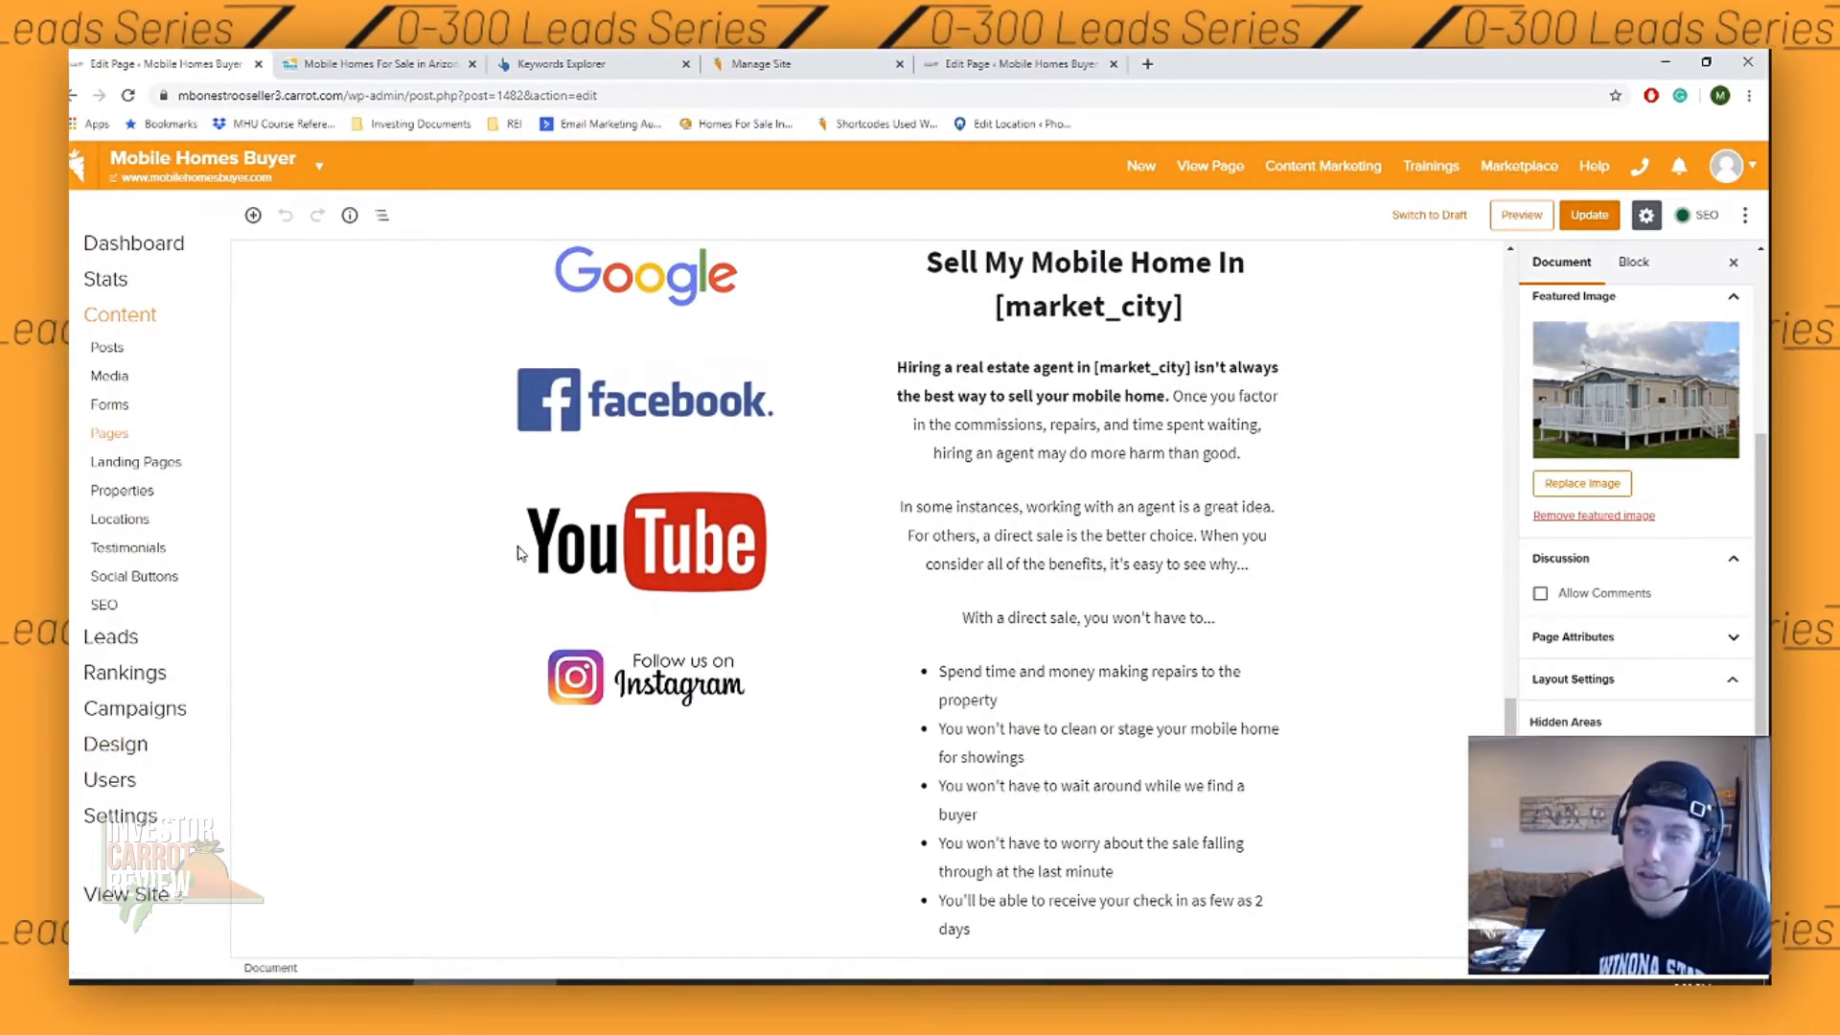
scroll(518, 517, up, 12)
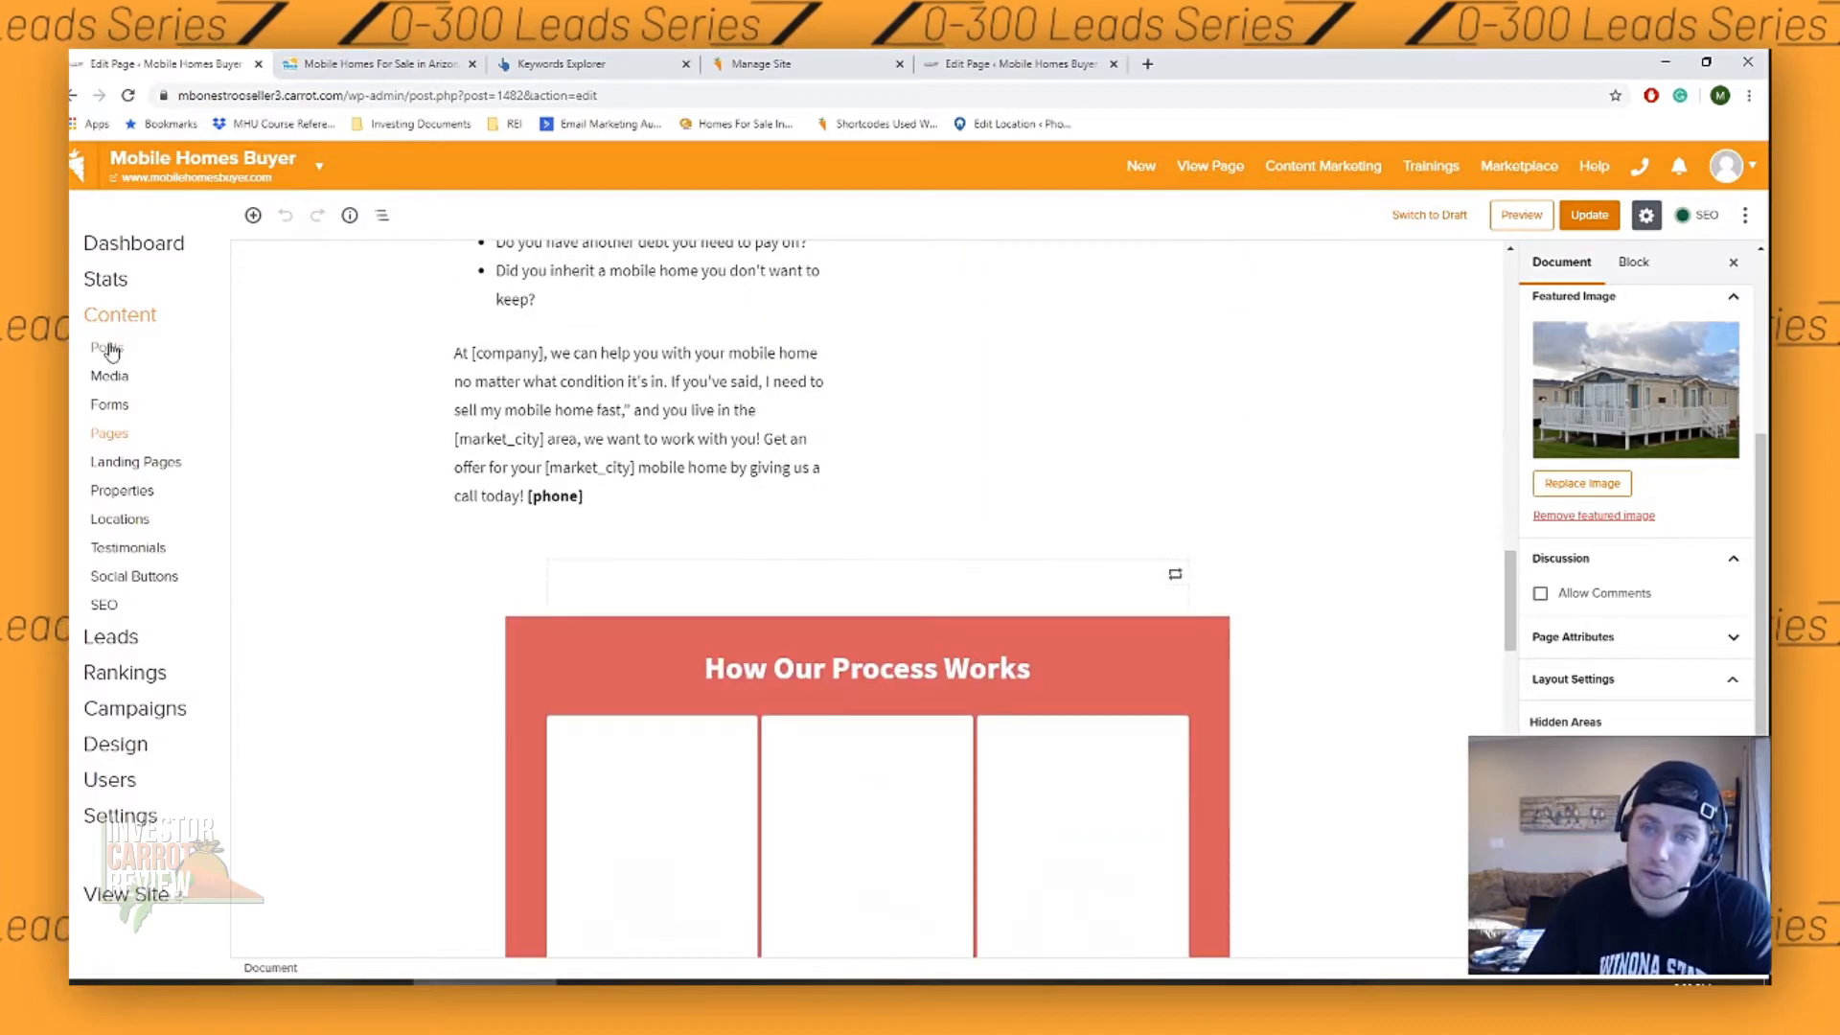
- Return to the site's list of pages and look through the existing home, state and city pages
click(111, 436)
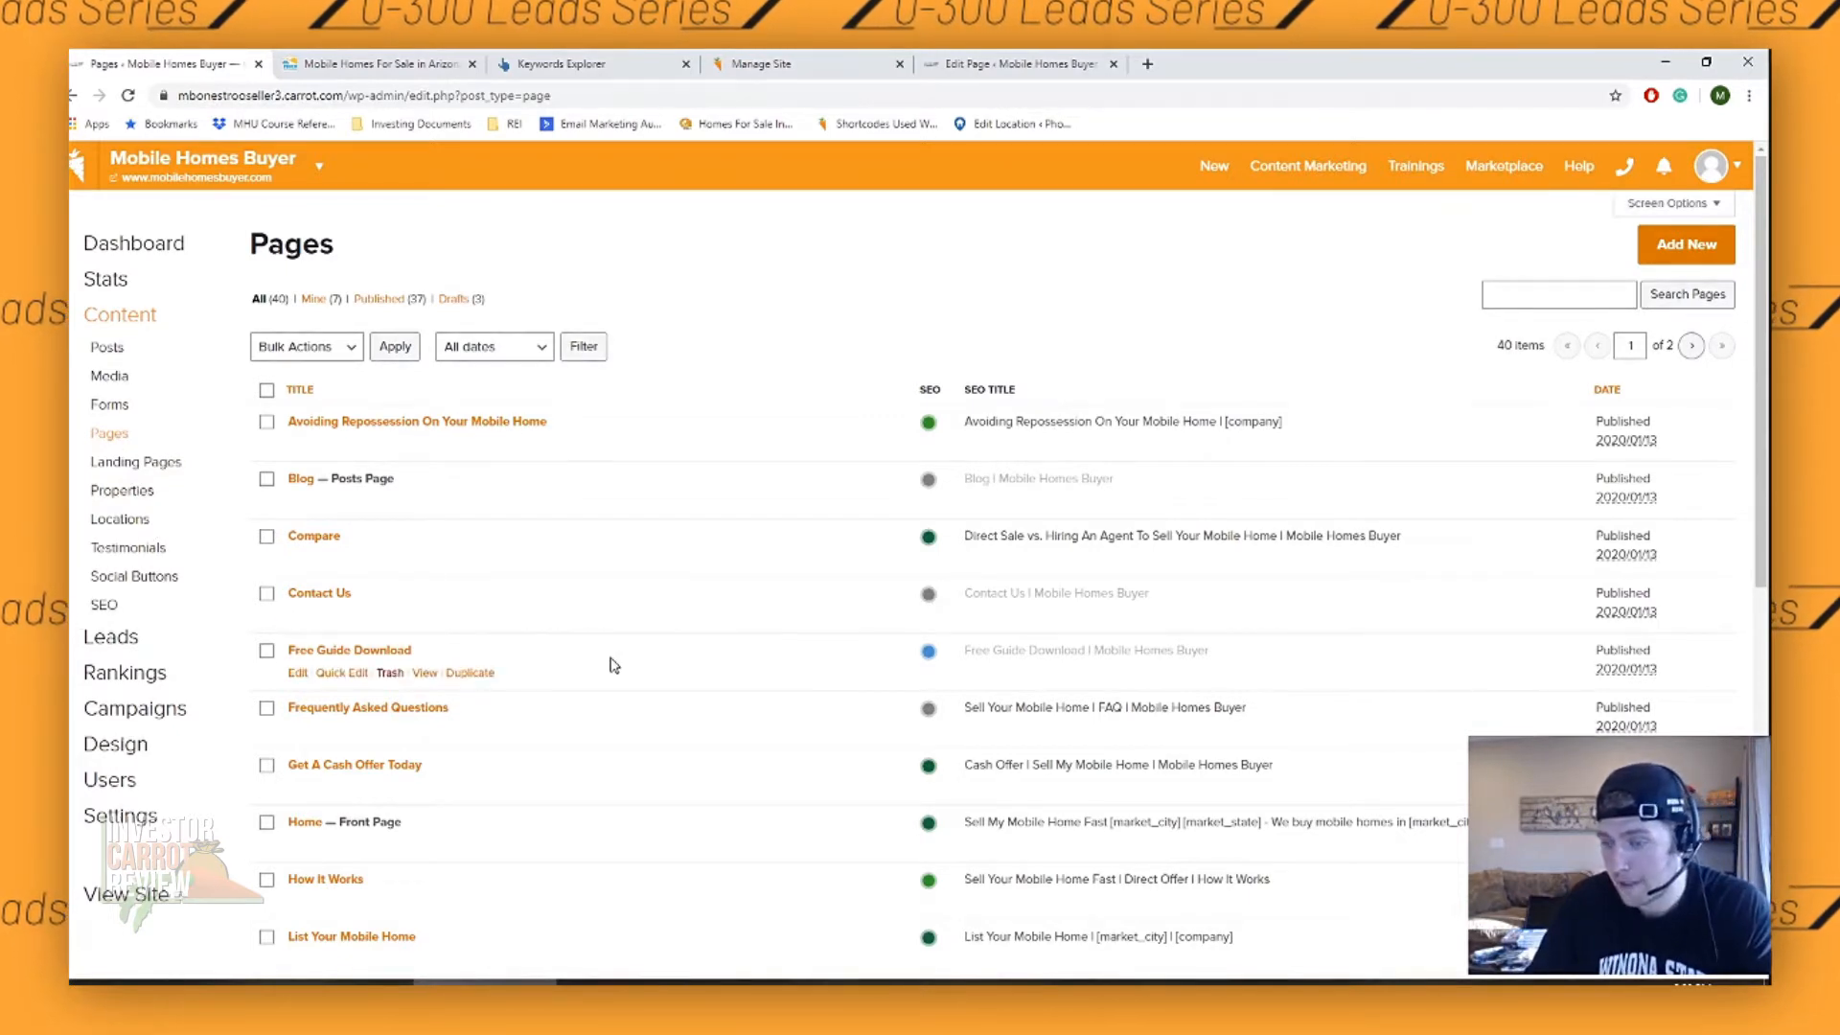
scroll(613, 664, down, 1)
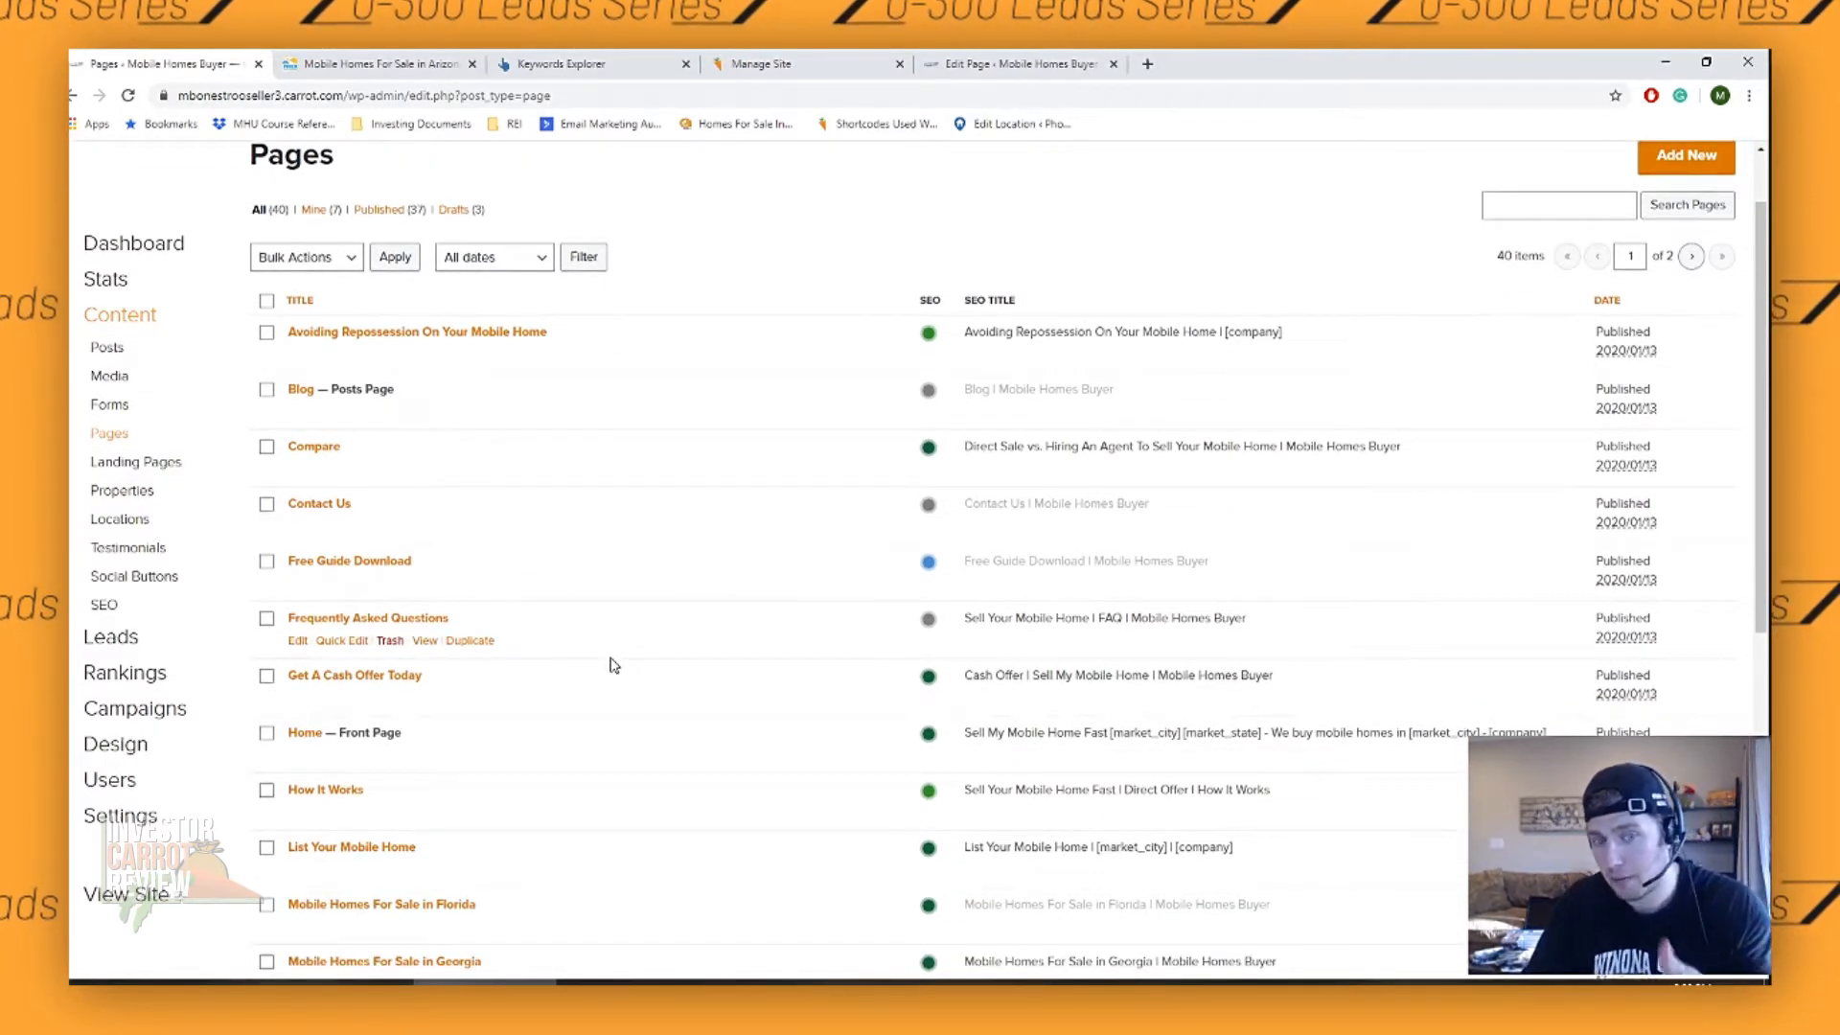
scroll(614, 664, down, 3)
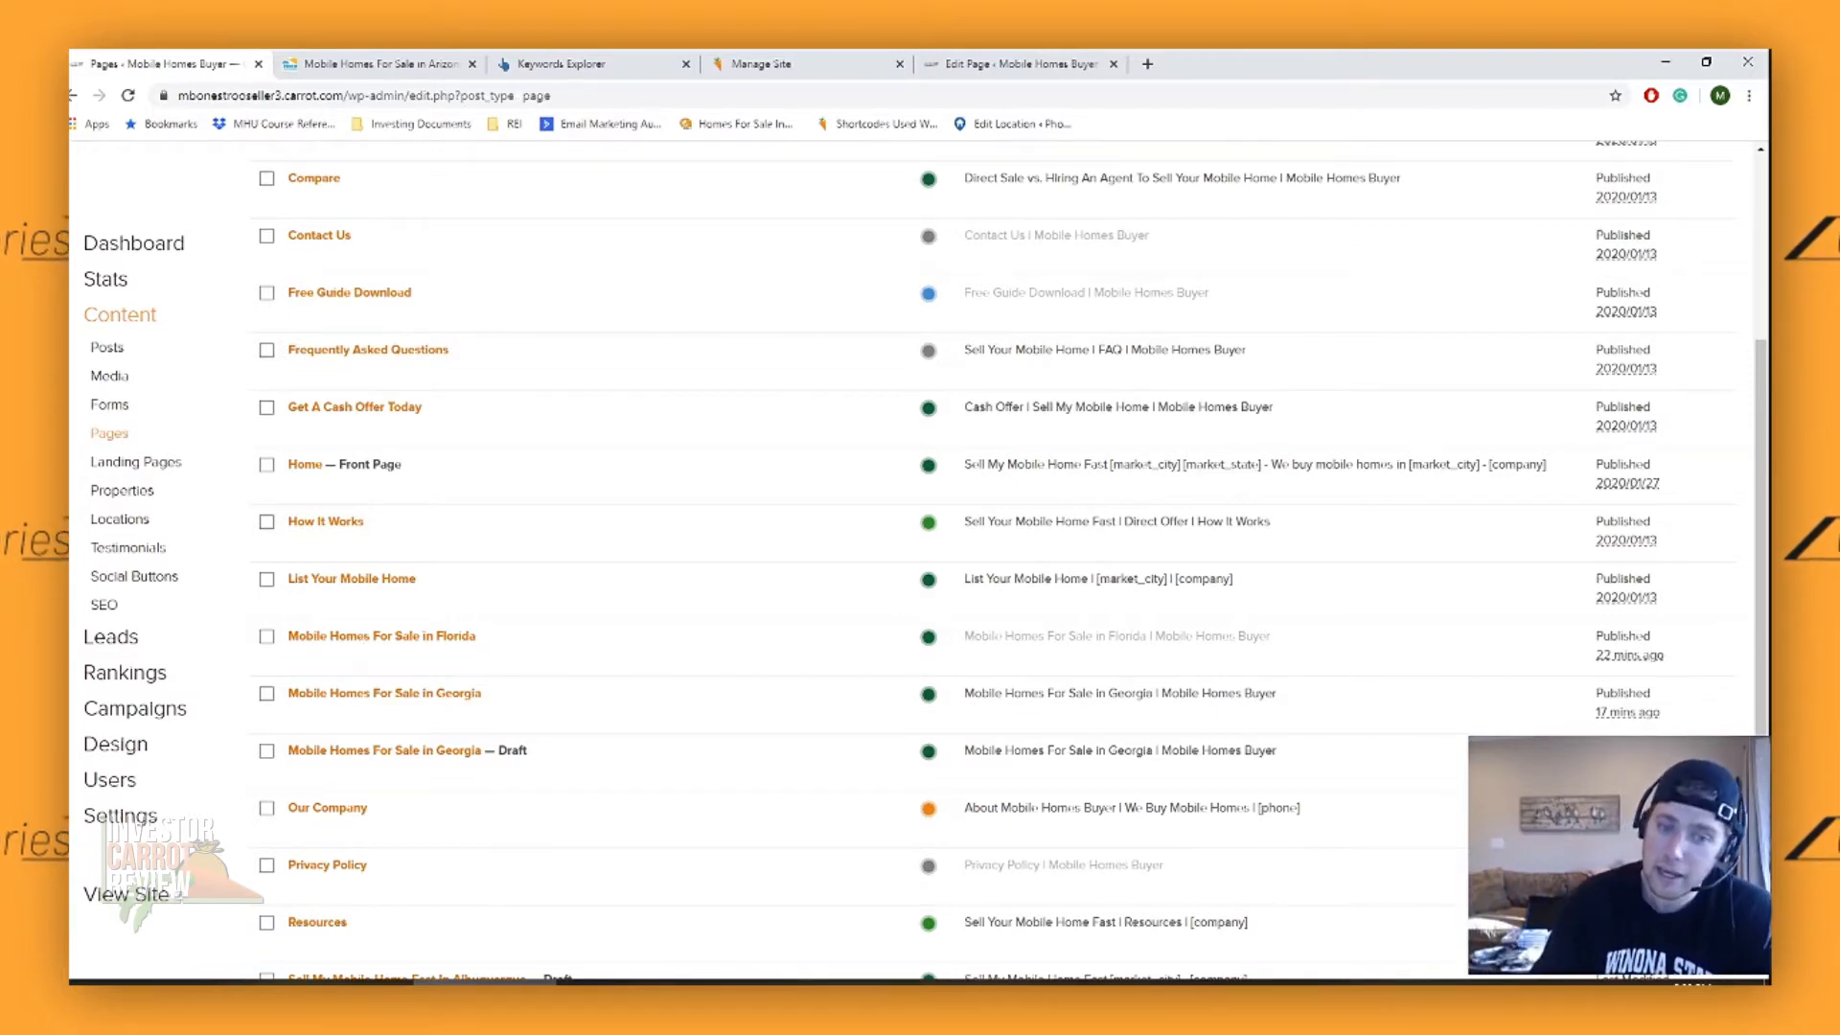
- Switch to OneNote, open the Buyer's Page note and review its points on finding cash buyers and driving more traffic
click(673, 982)
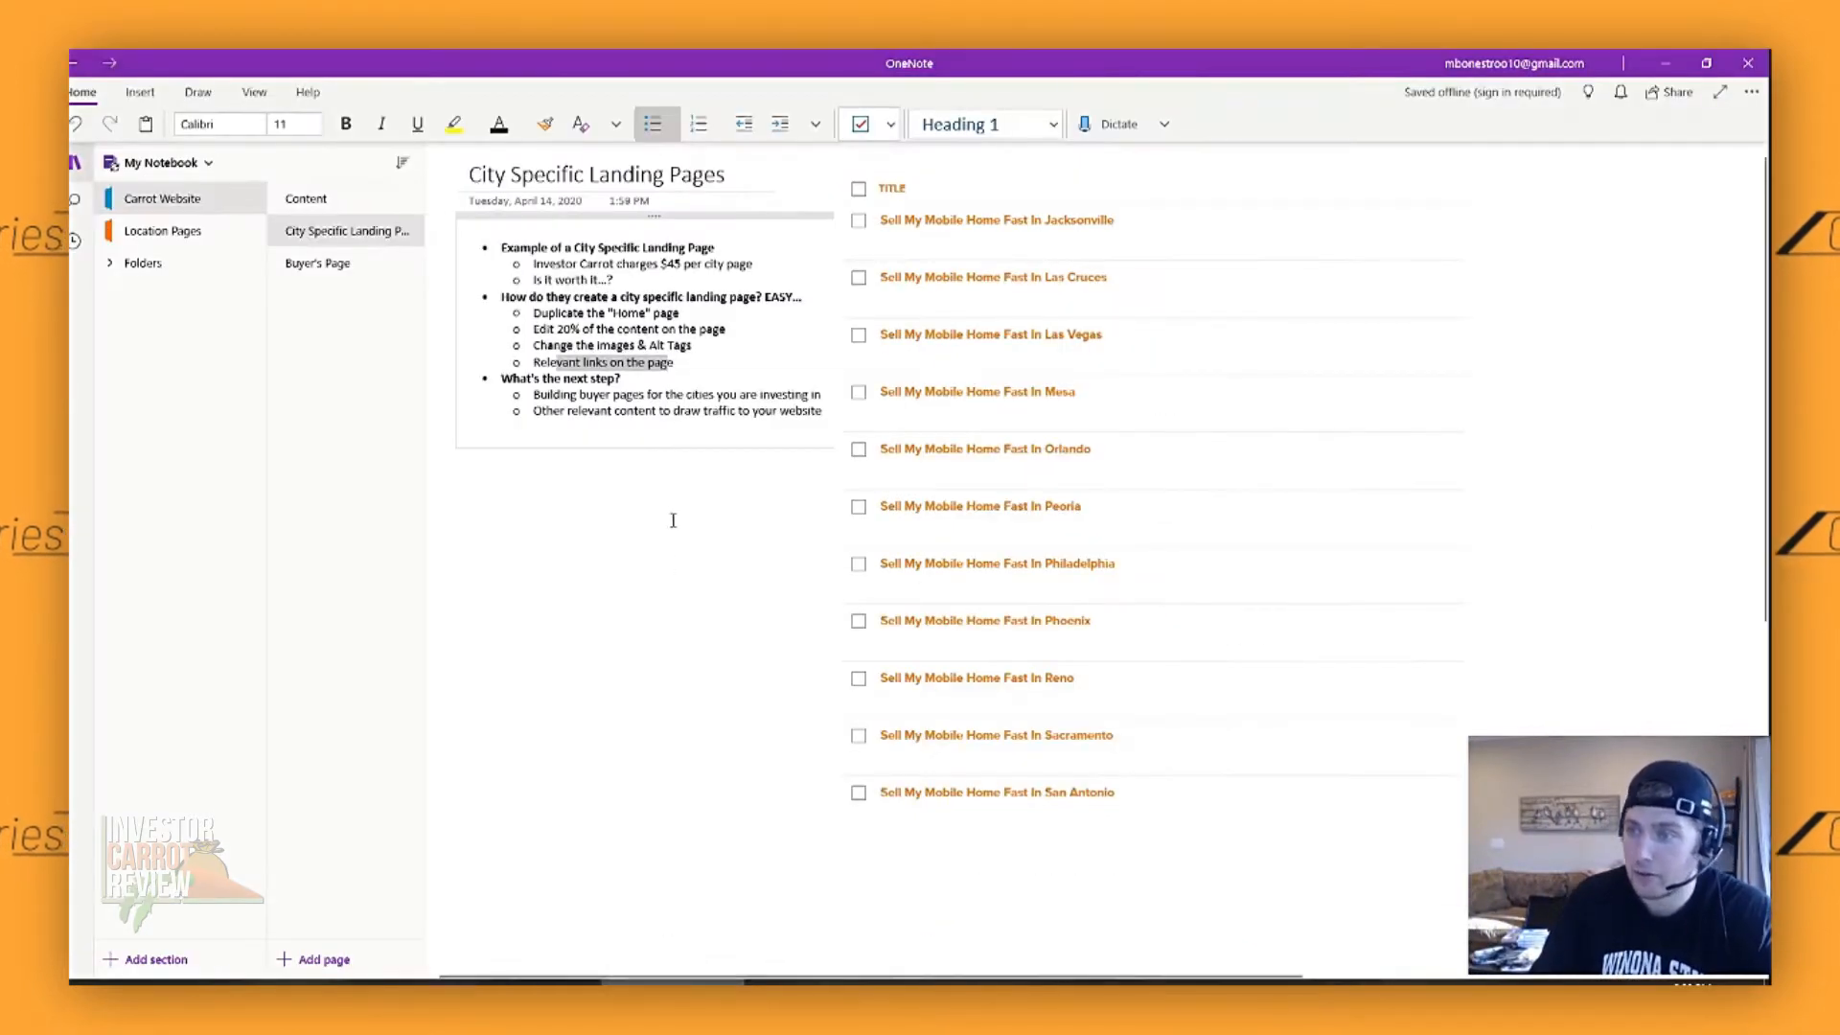
click(402, 270)
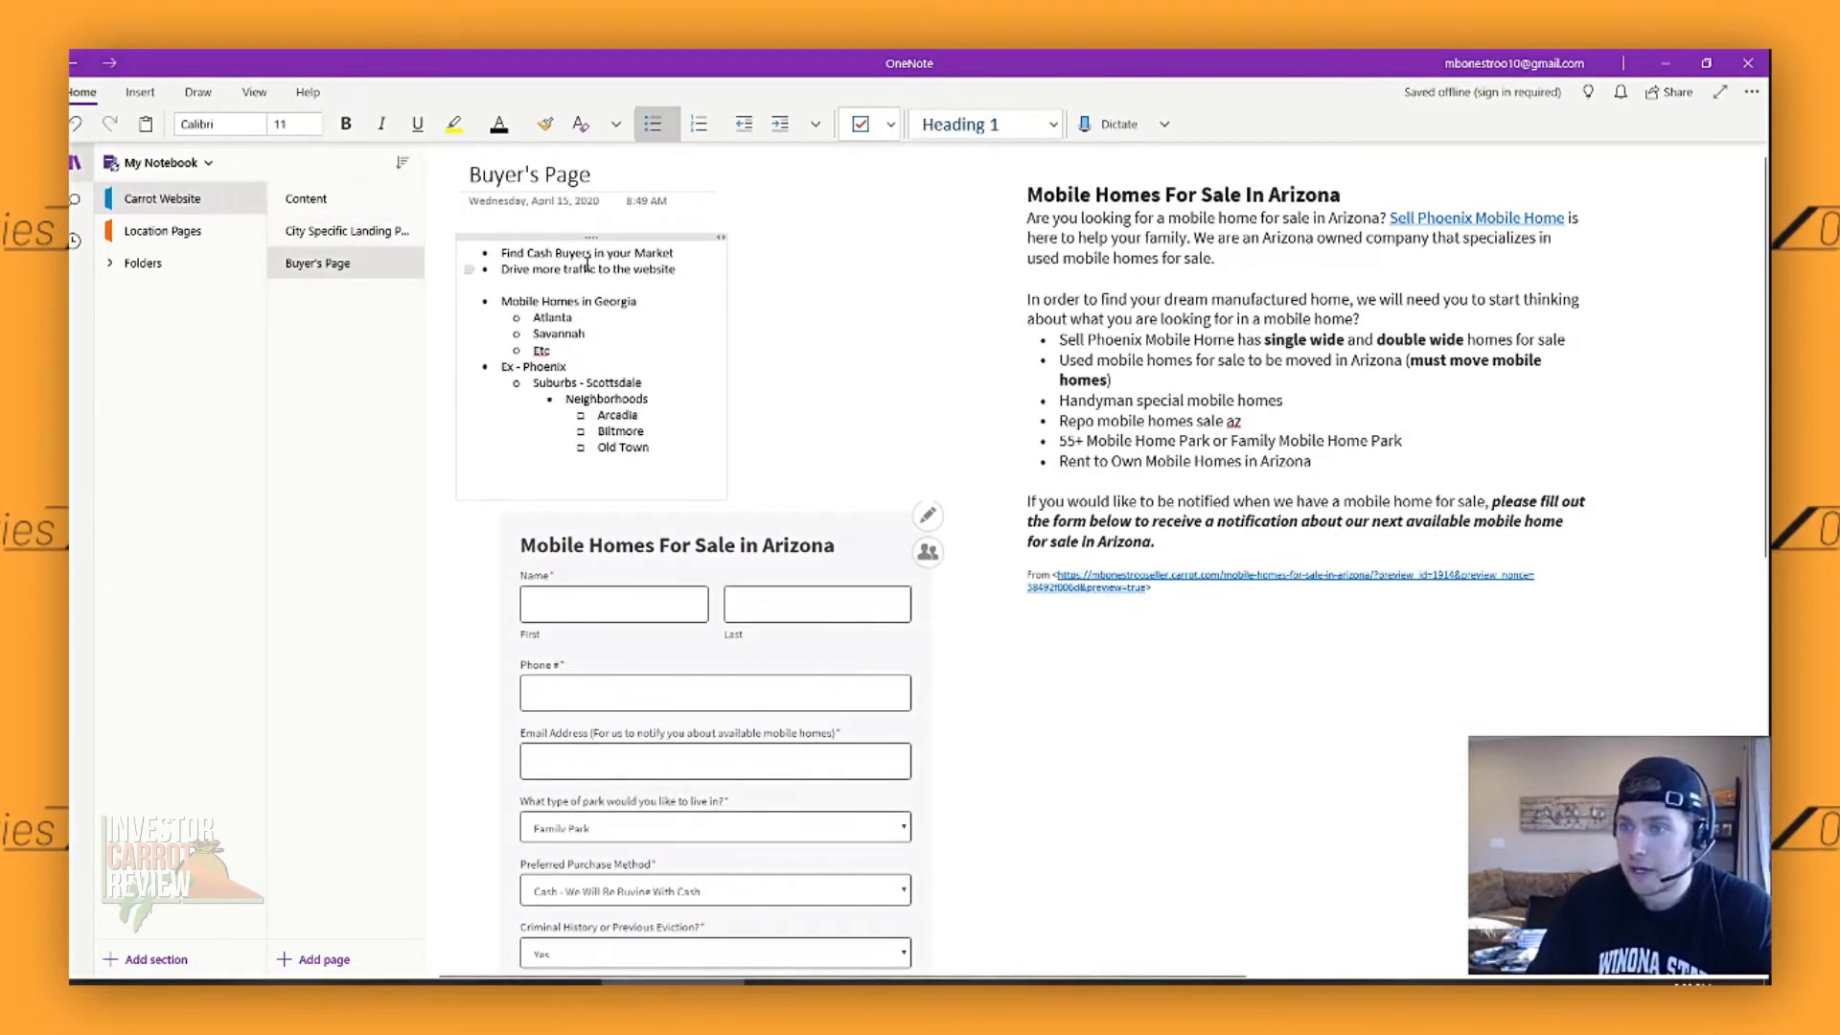
drag(542, 255, 587, 255)
click(618, 267)
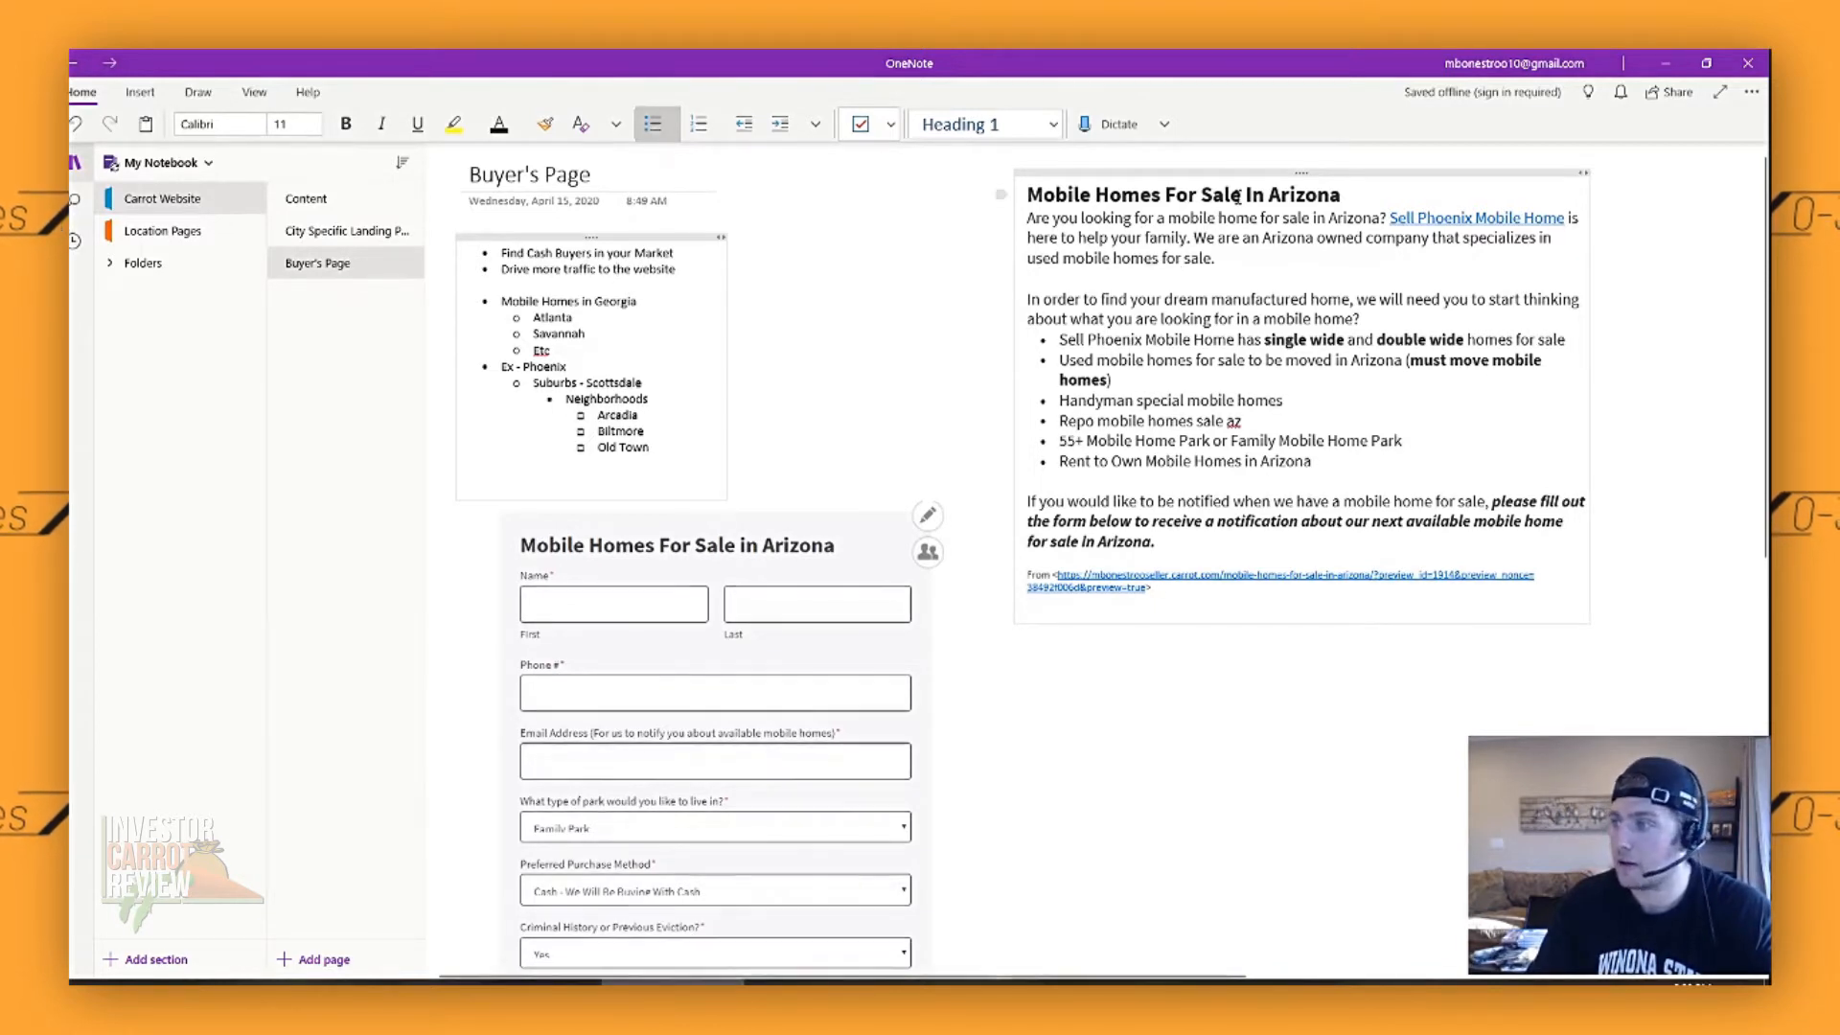
- Point out the "Mobile Homes For Sale In Arizona" heading and the dream-home paragraph with its bullet list by selecting them
click(1123, 196)
drag(1066, 197, 1297, 197)
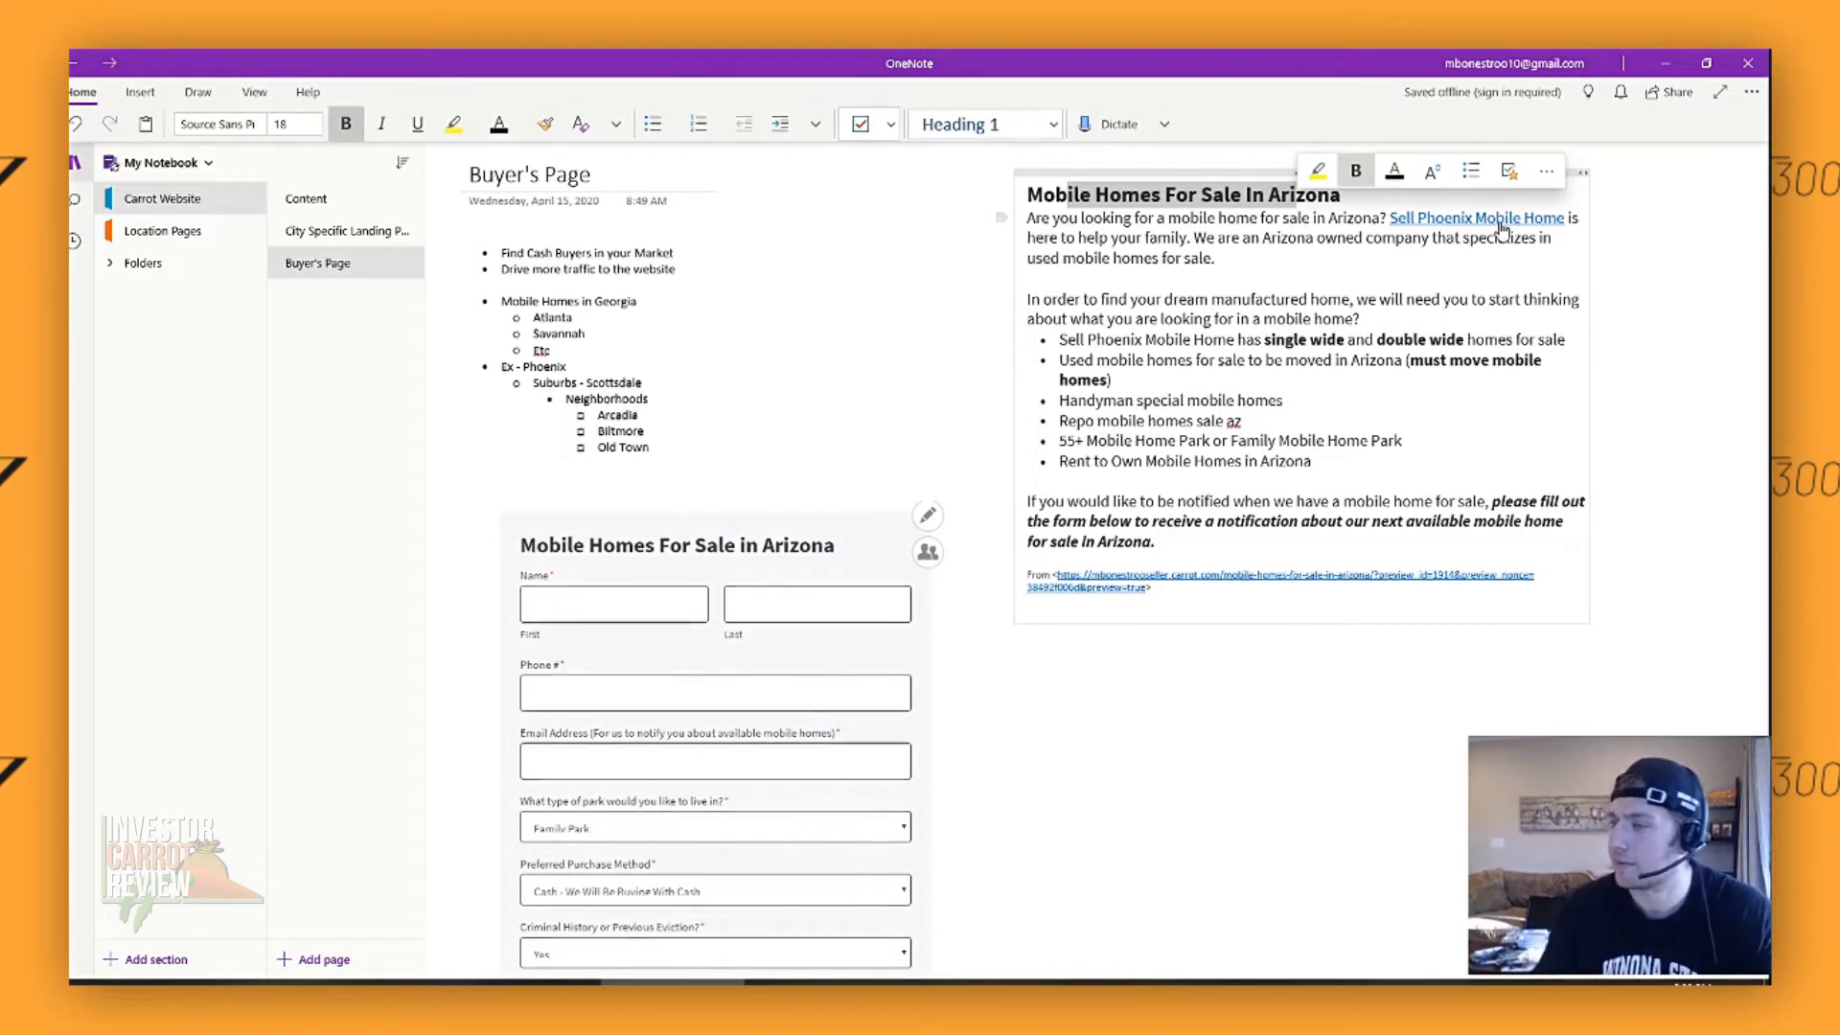
drag(1044, 299, 1324, 470)
click(1324, 470)
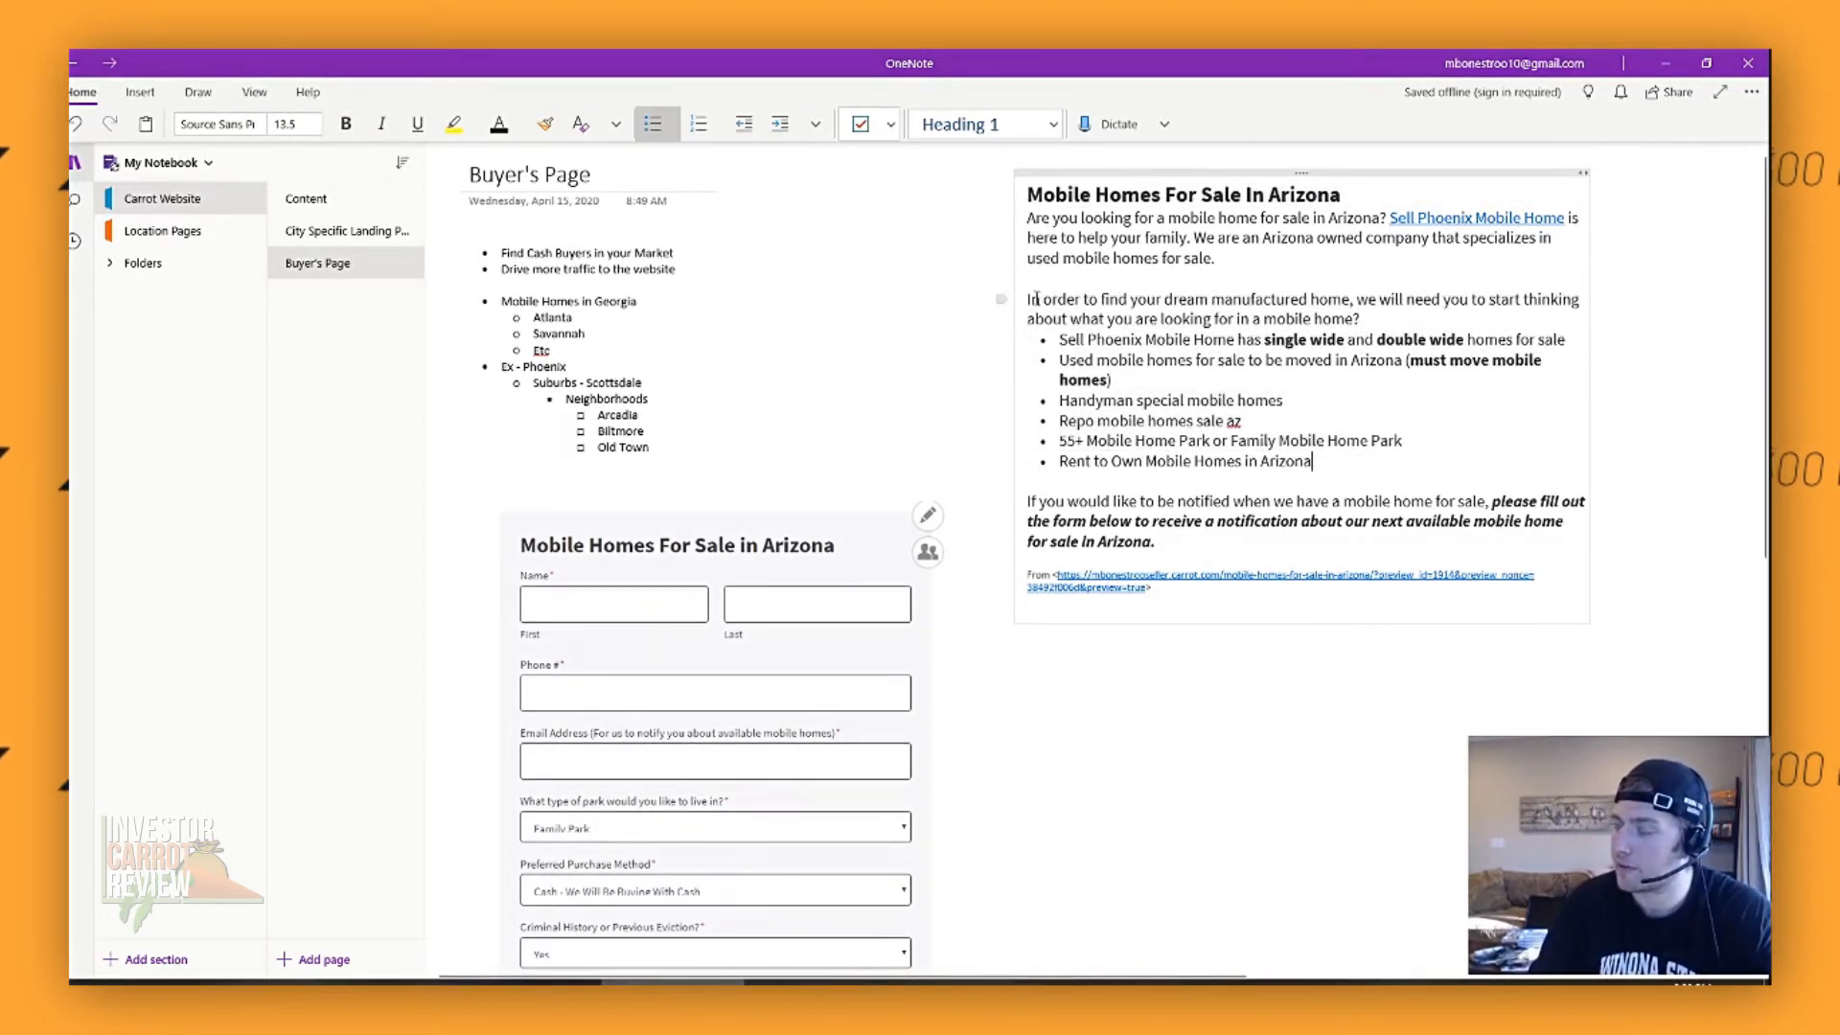
drag(1035, 299, 1313, 463)
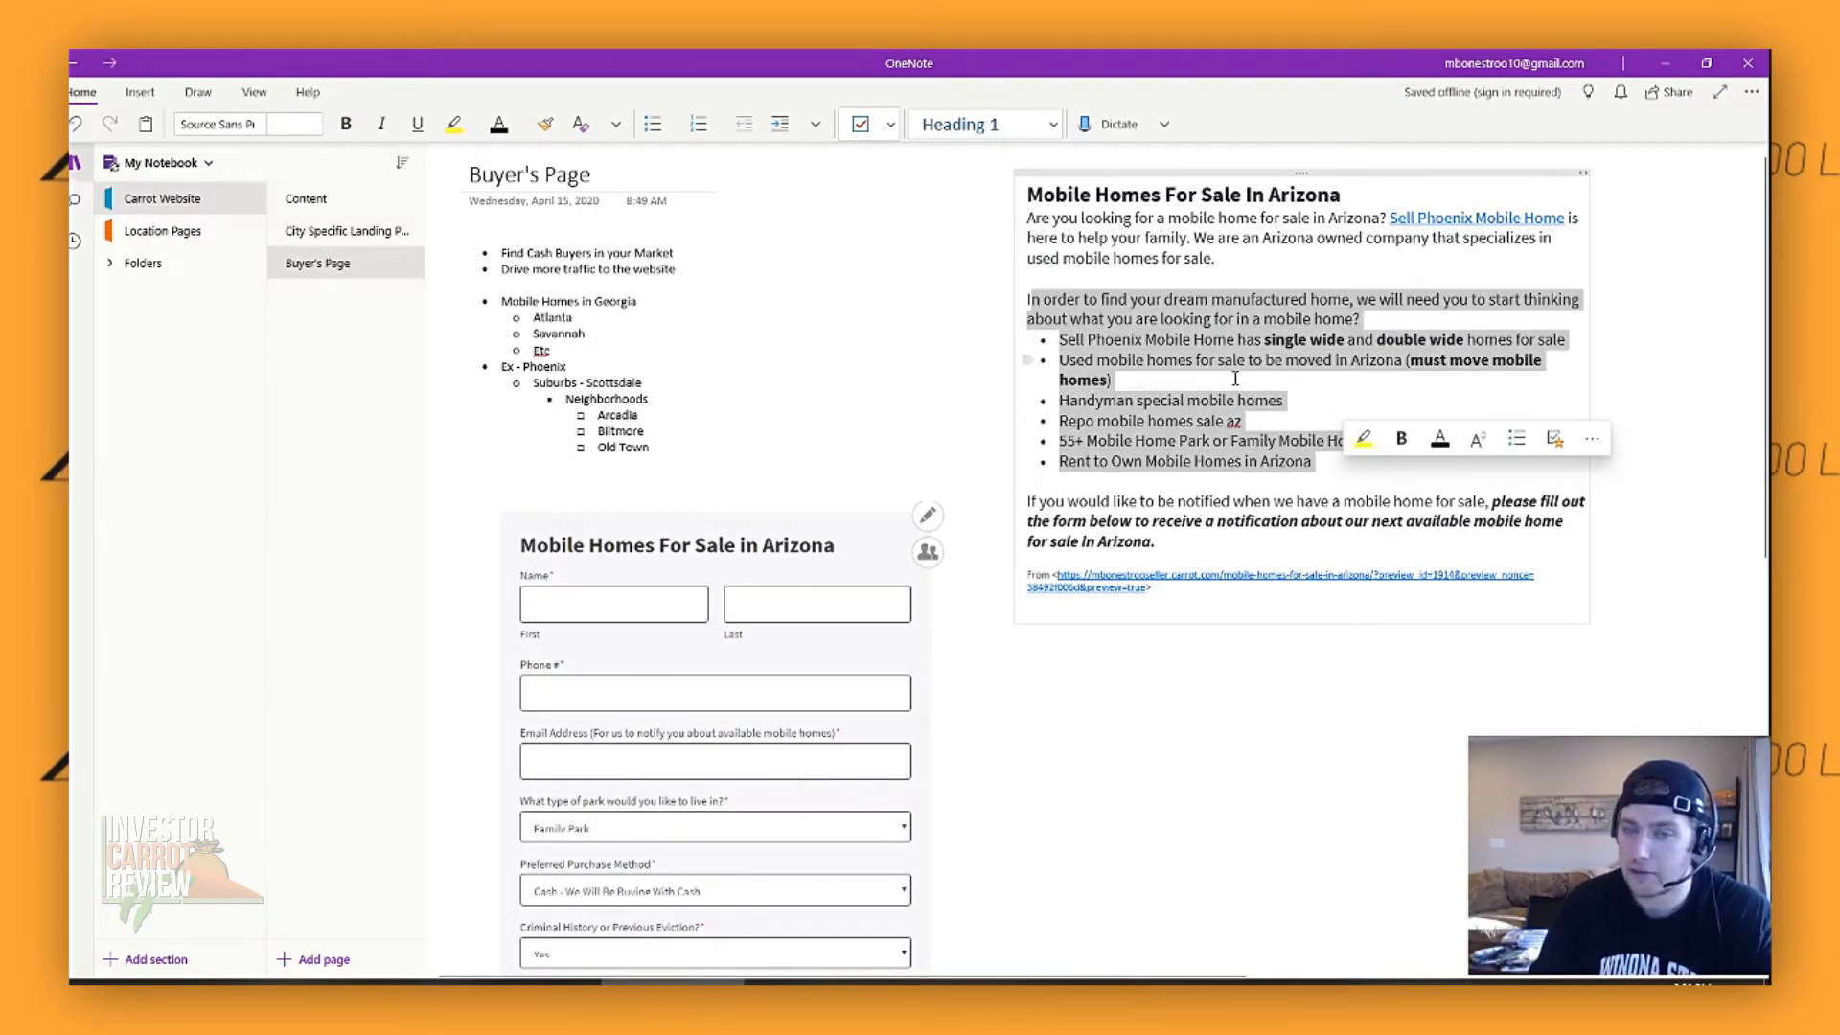
click(1166, 505)
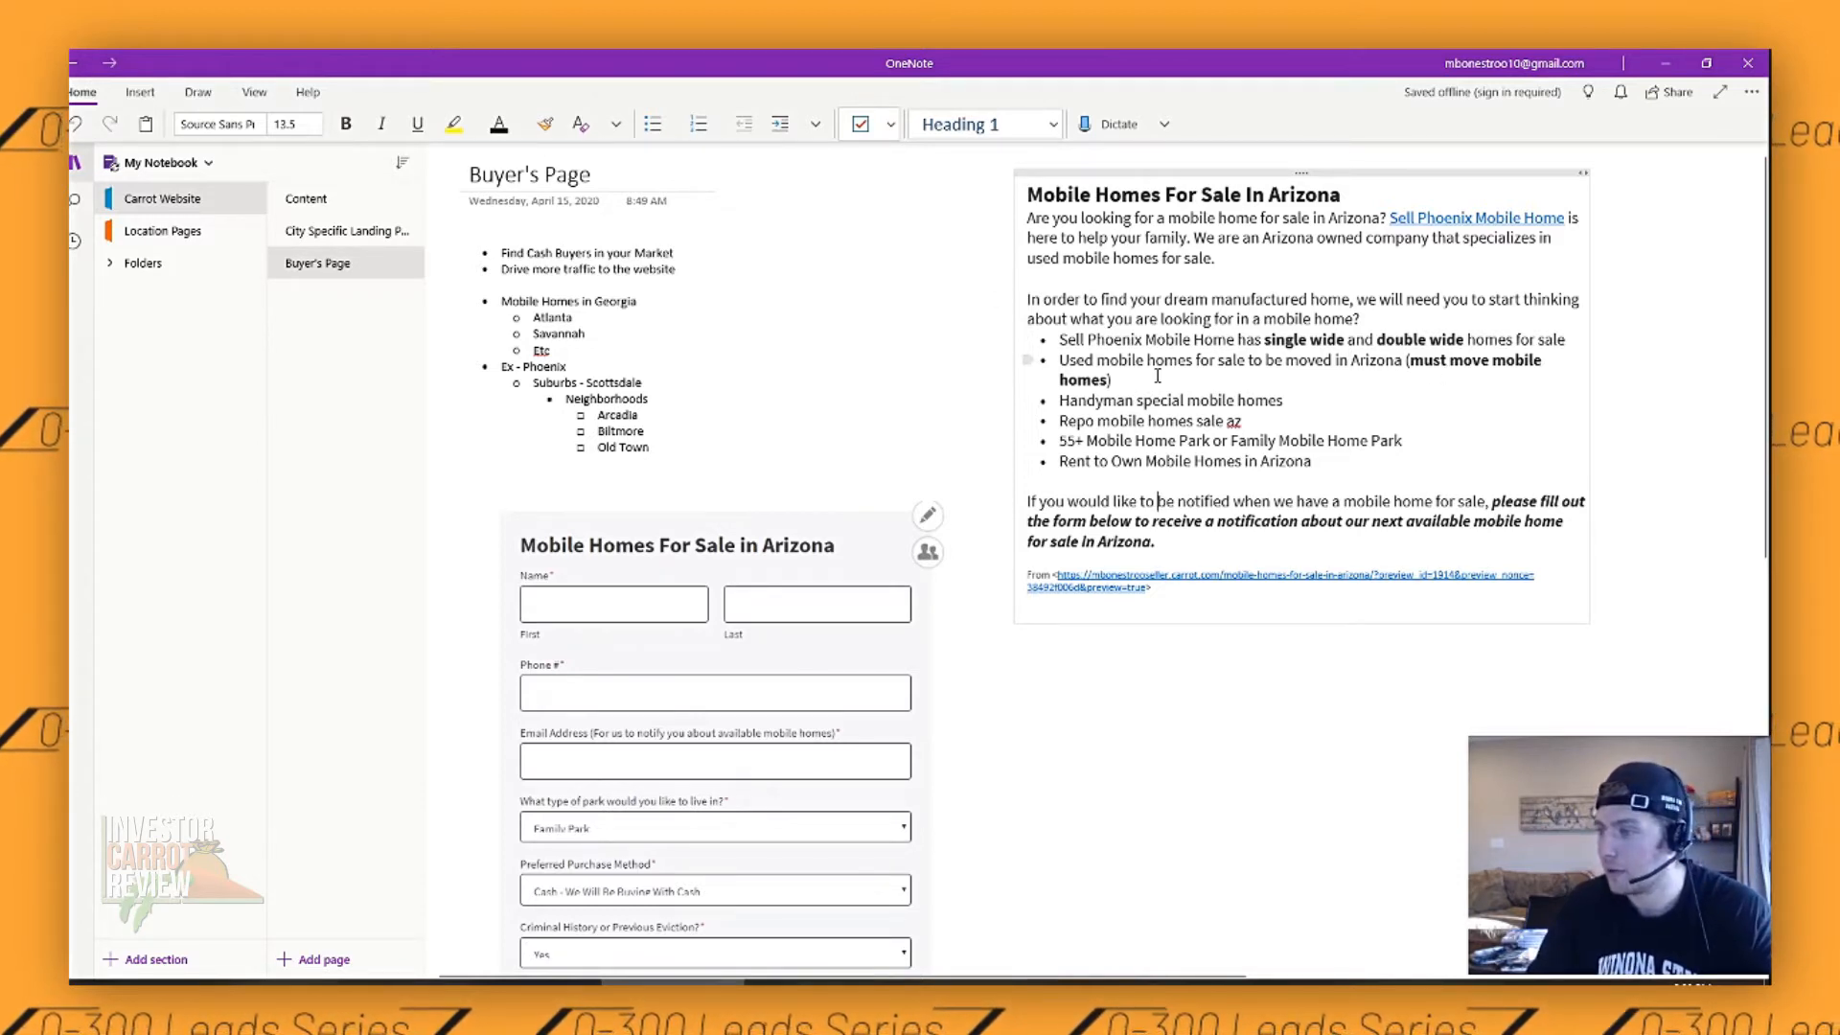
- Review the sample "Mobile Homes For Sale in Arizona" buyer form in the Buyer's Page note, including its questions
scroll(1049, 430, down, 4)
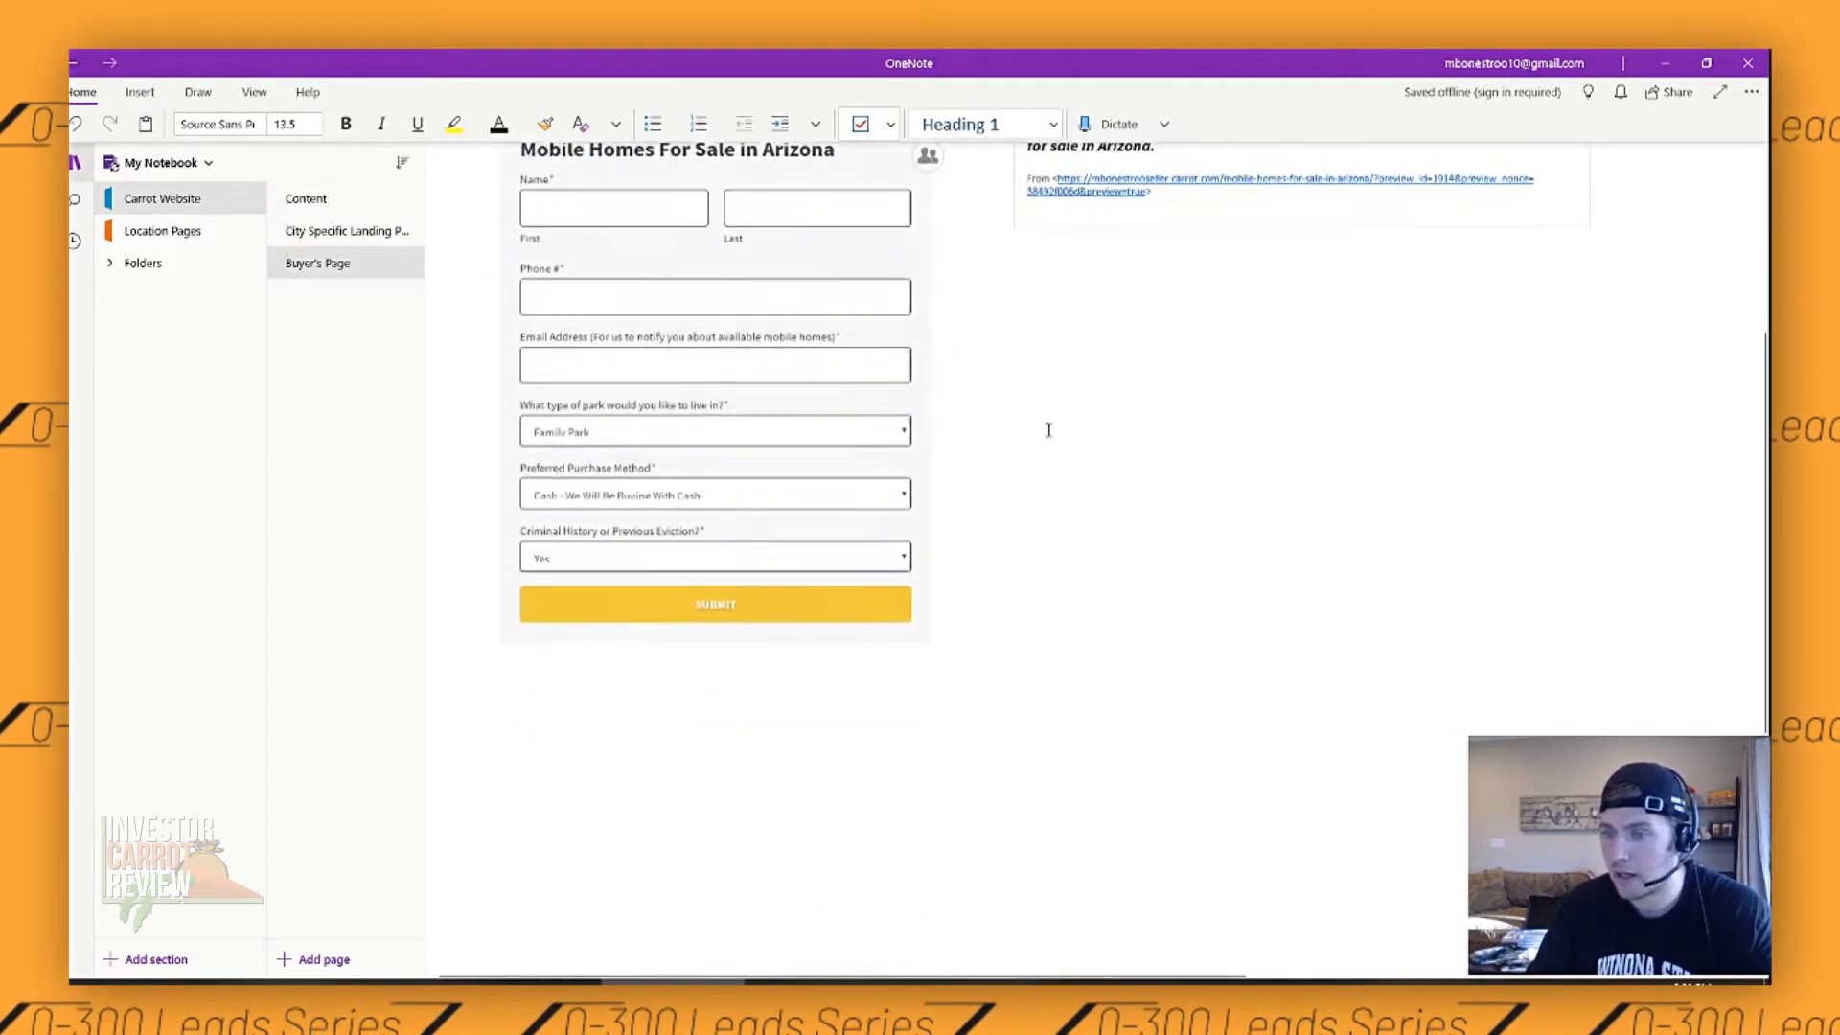
scroll(852, 393, up, 3)
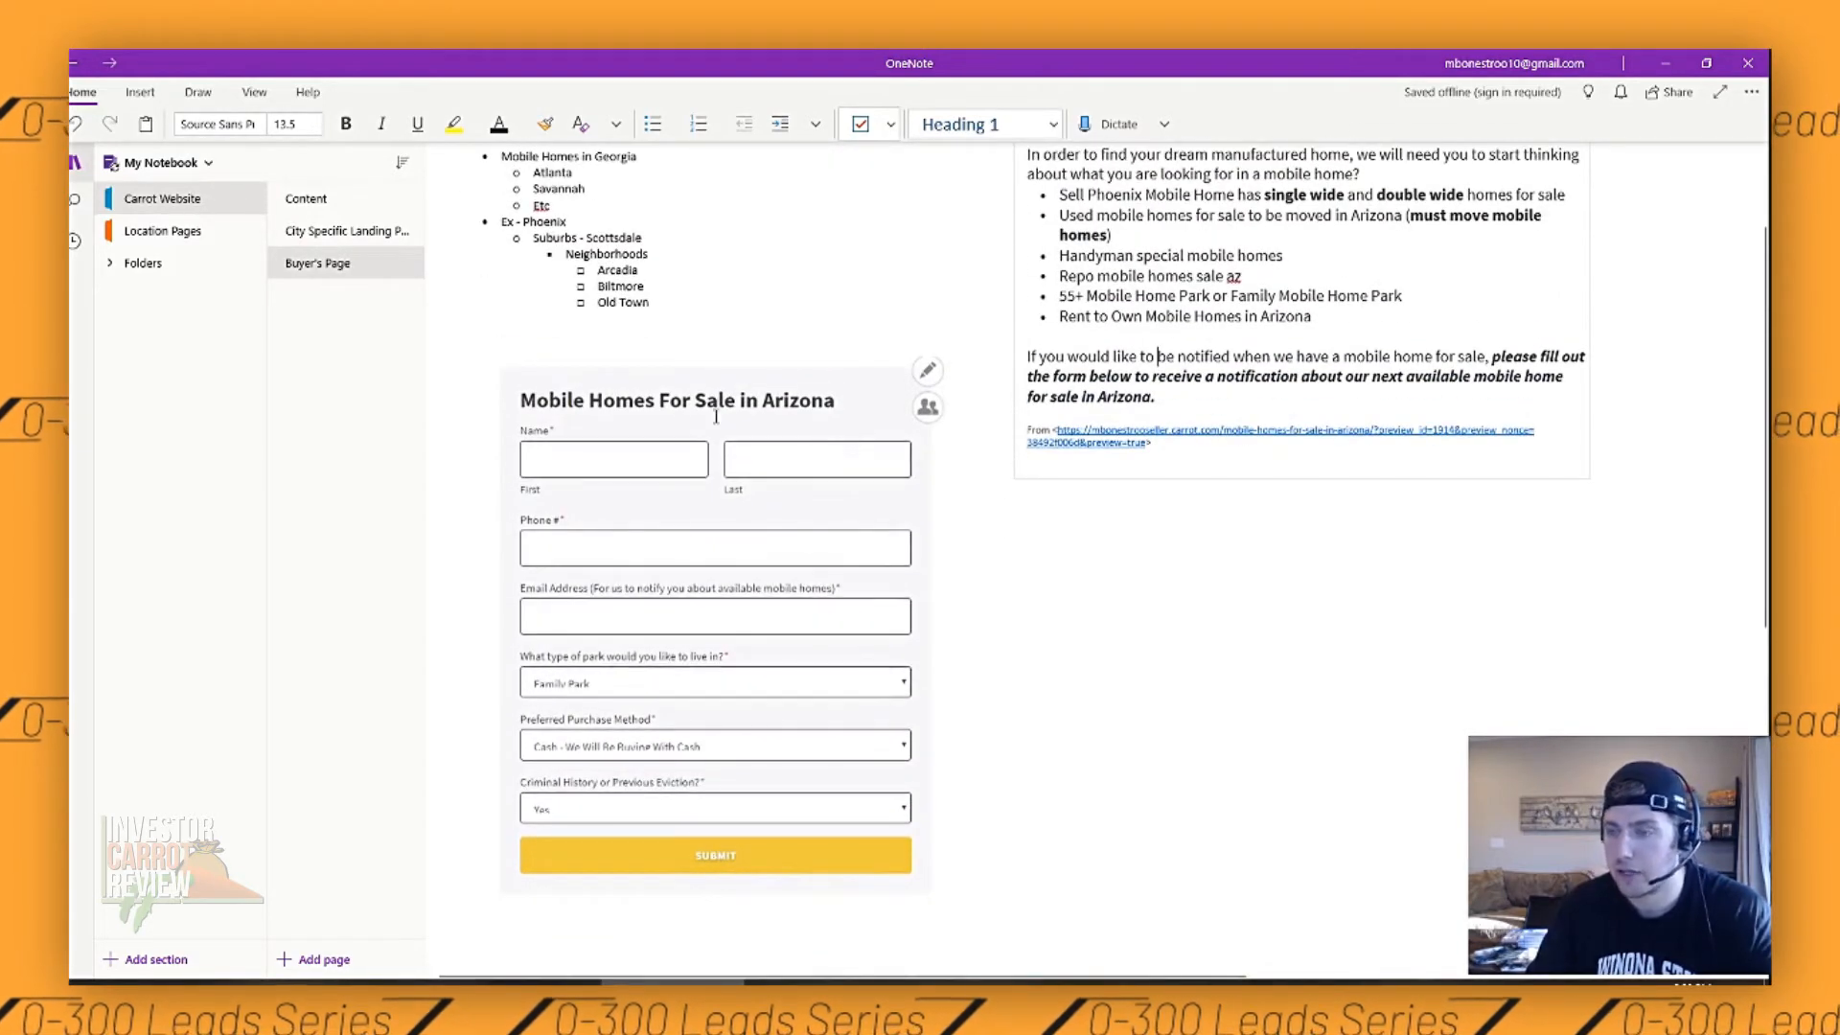
scroll(744, 404, up, 1)
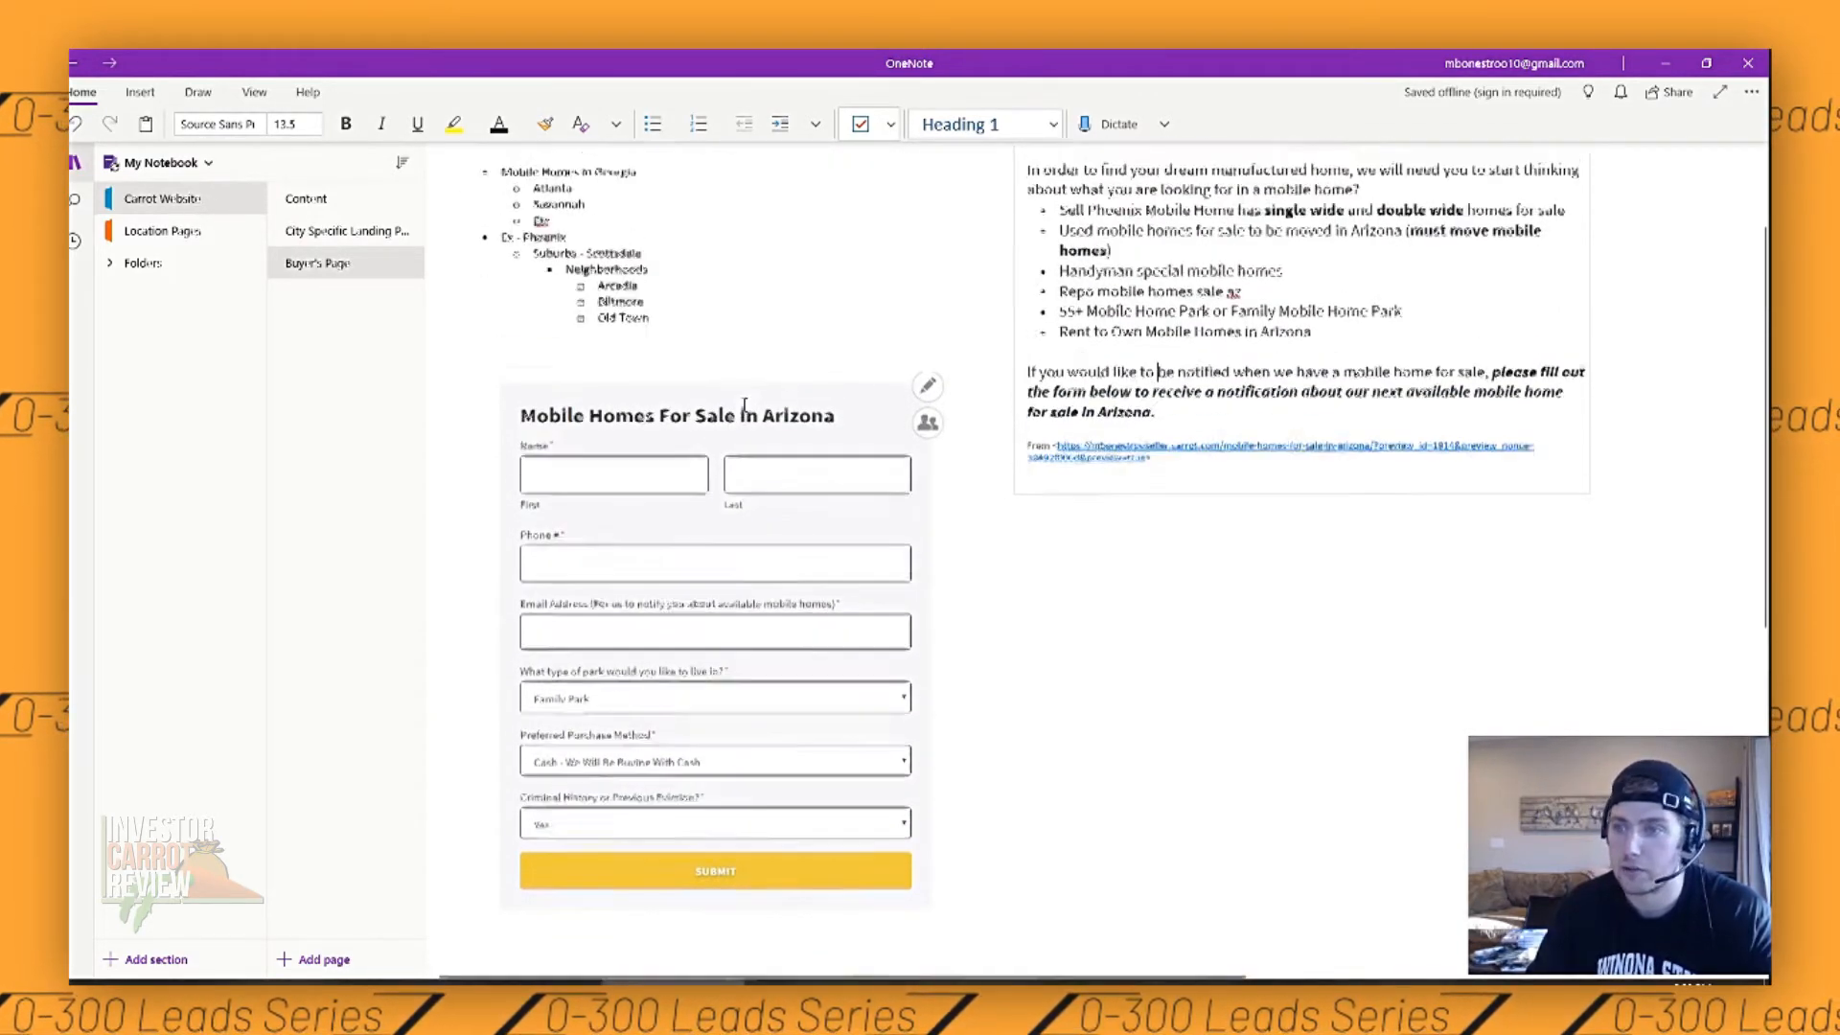
scroll(745, 405, up, 2)
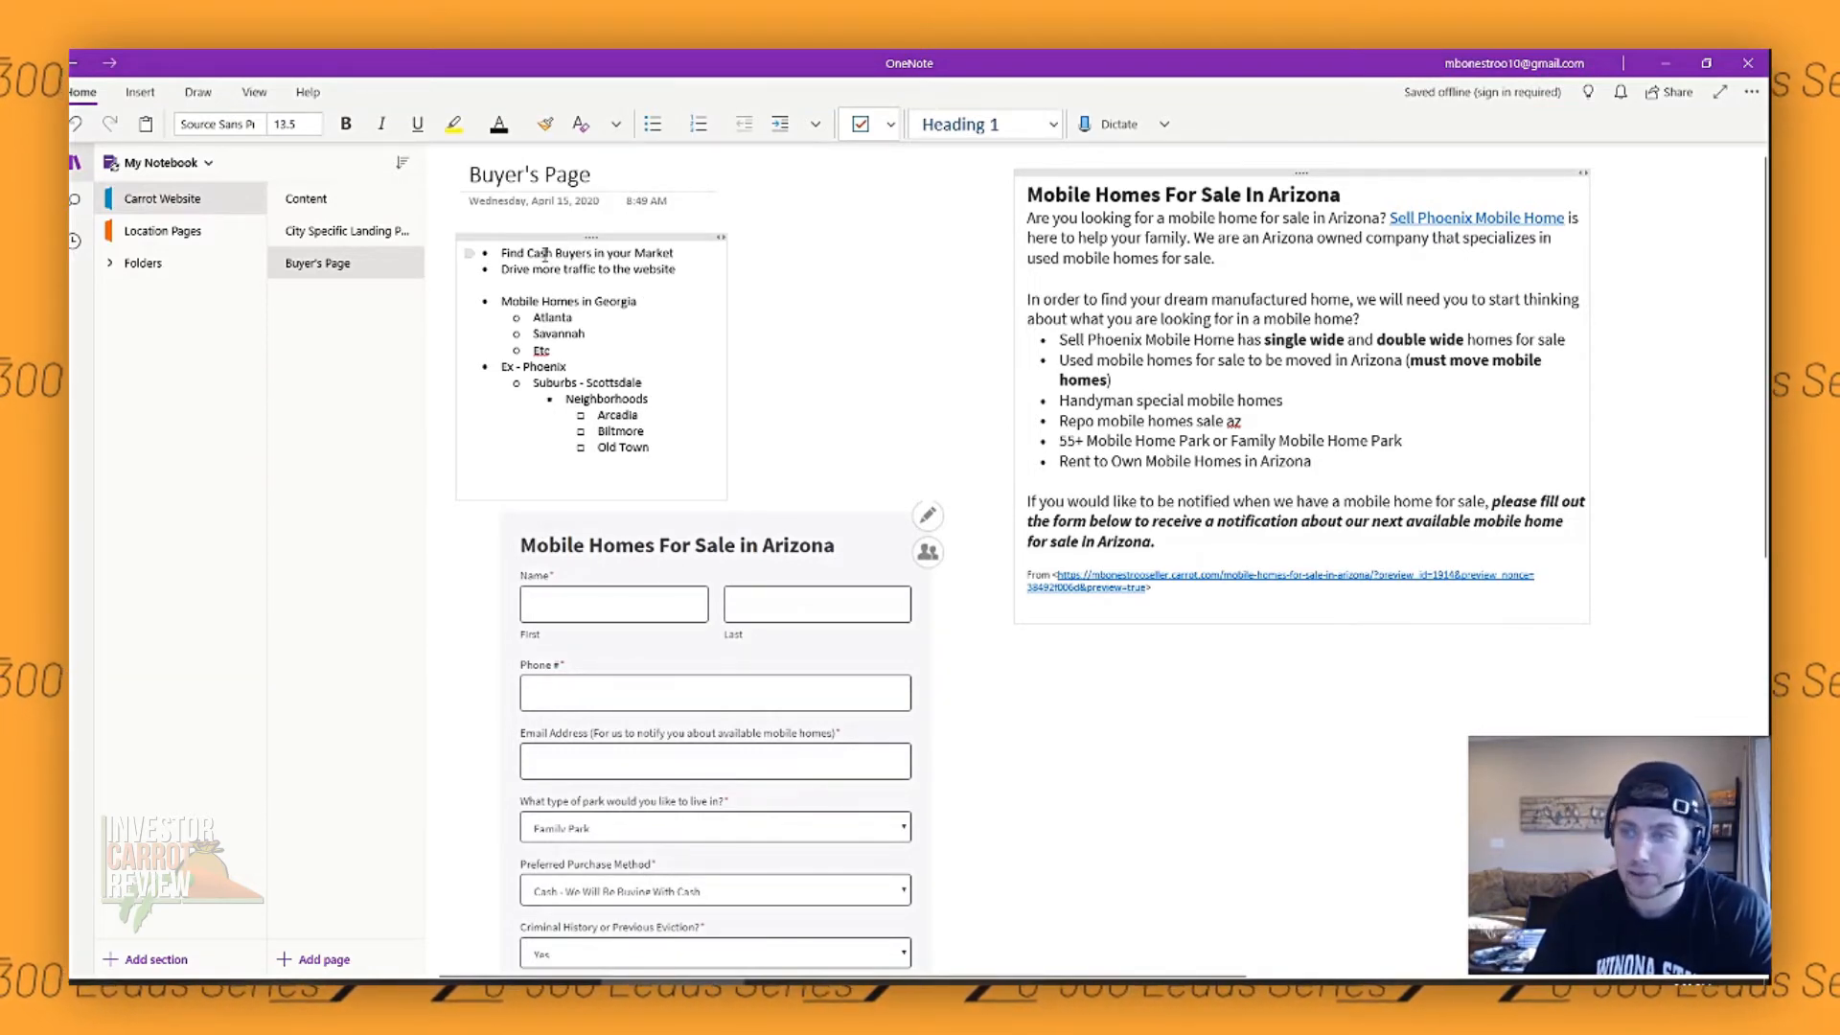
- Look over the Buyer's Page note and highlight the sample Arizona page's heading
scroll(920, 412, down, 3)
scroll(743, 317, up, 2)
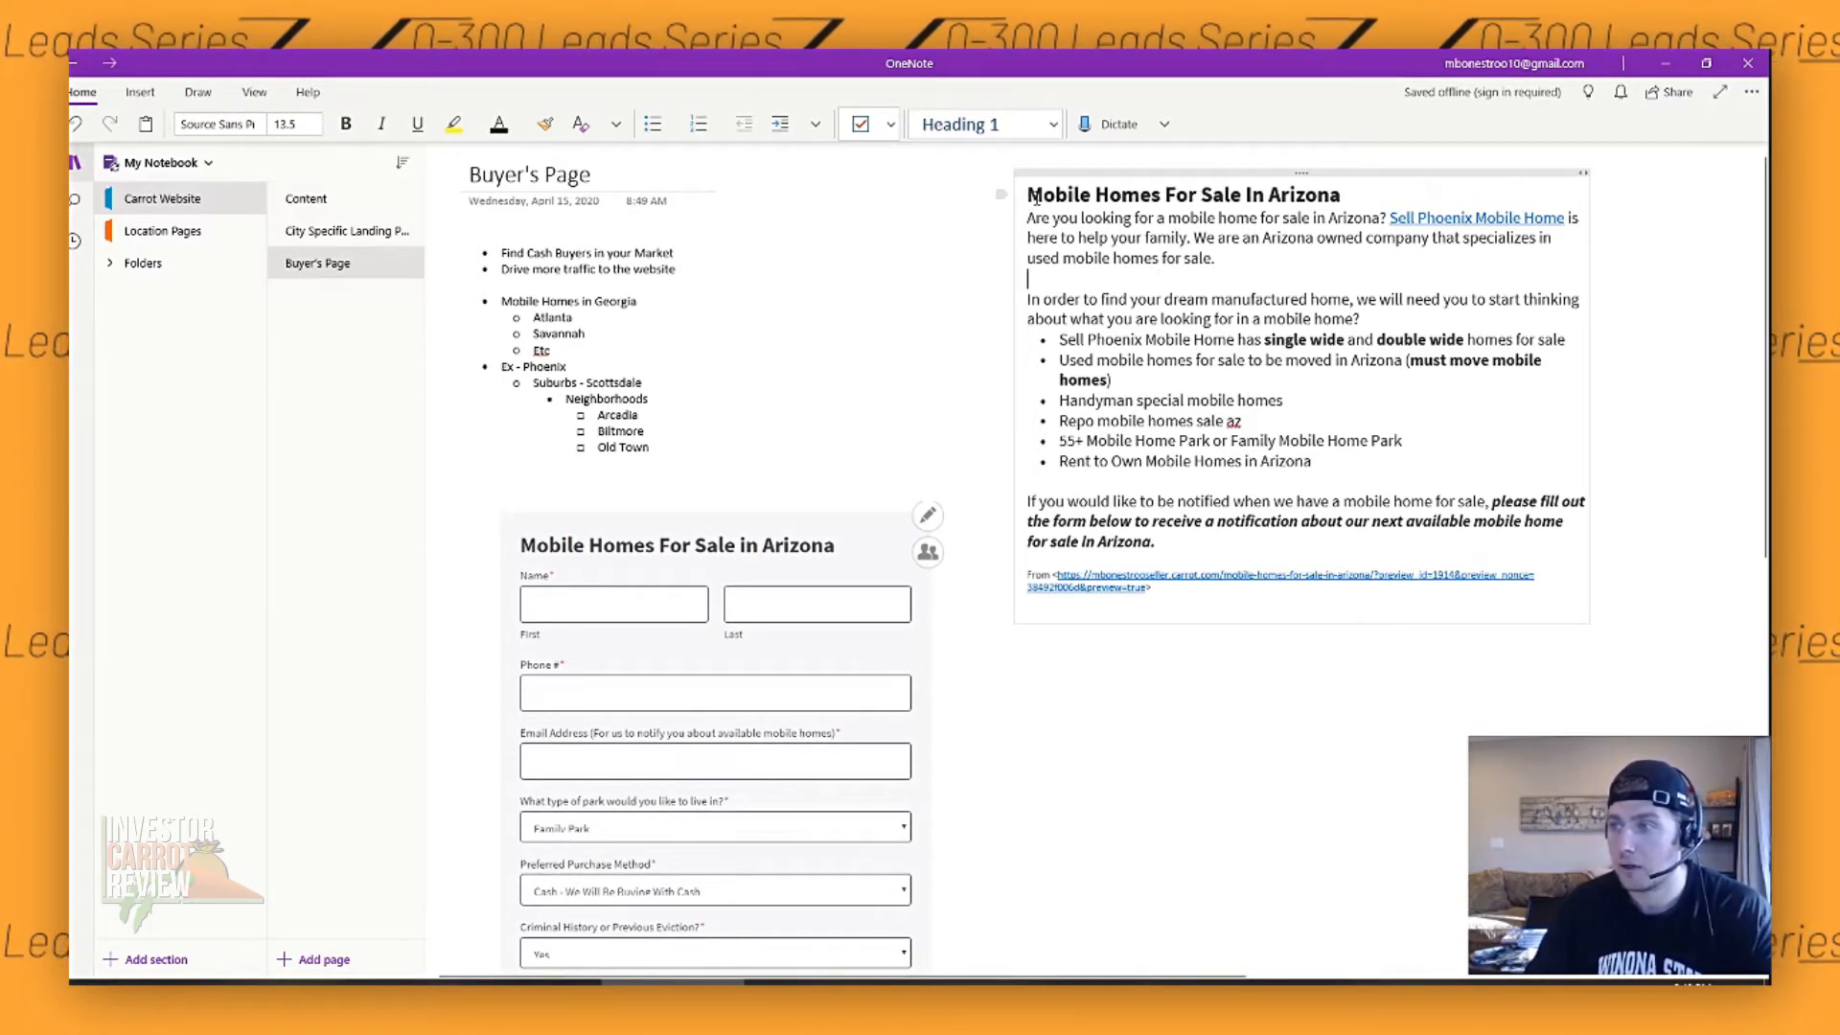
drag(1036, 196, 1256, 212)
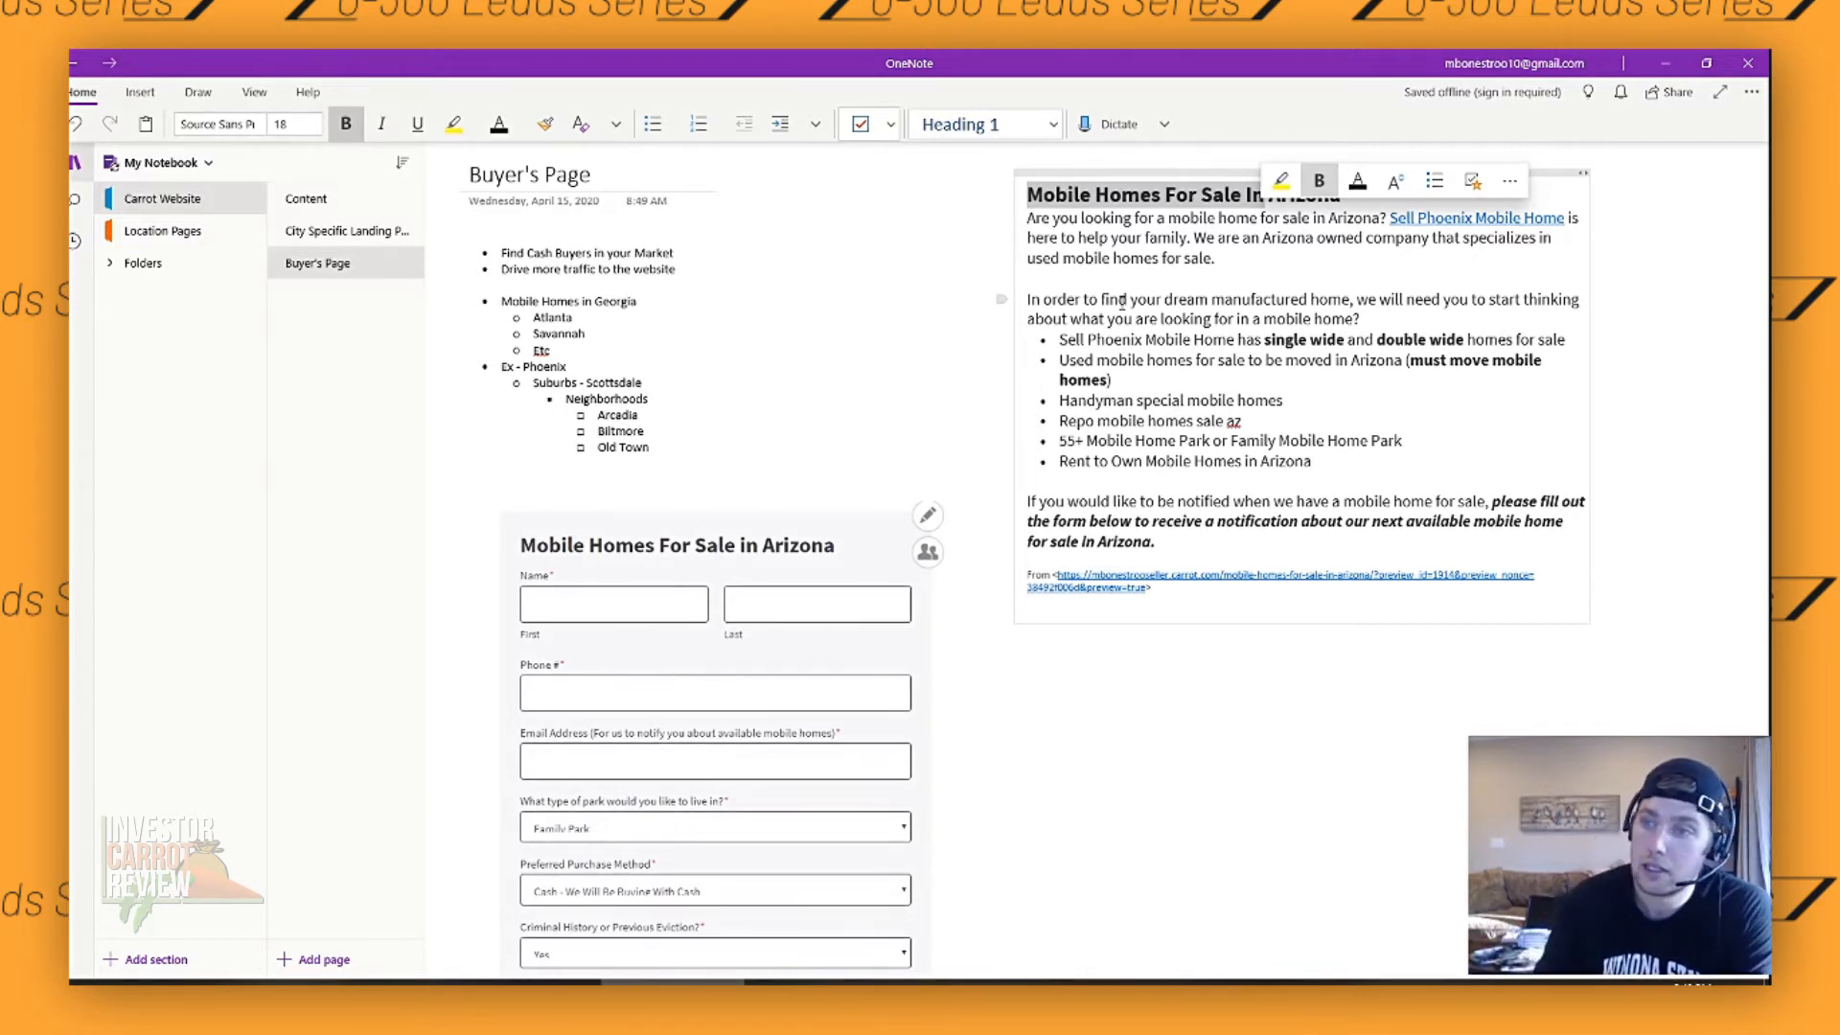
- Insert "For Sale" after "Mobile Homes" in the Georgia bullet of the Buyer's Page note
click(639, 302)
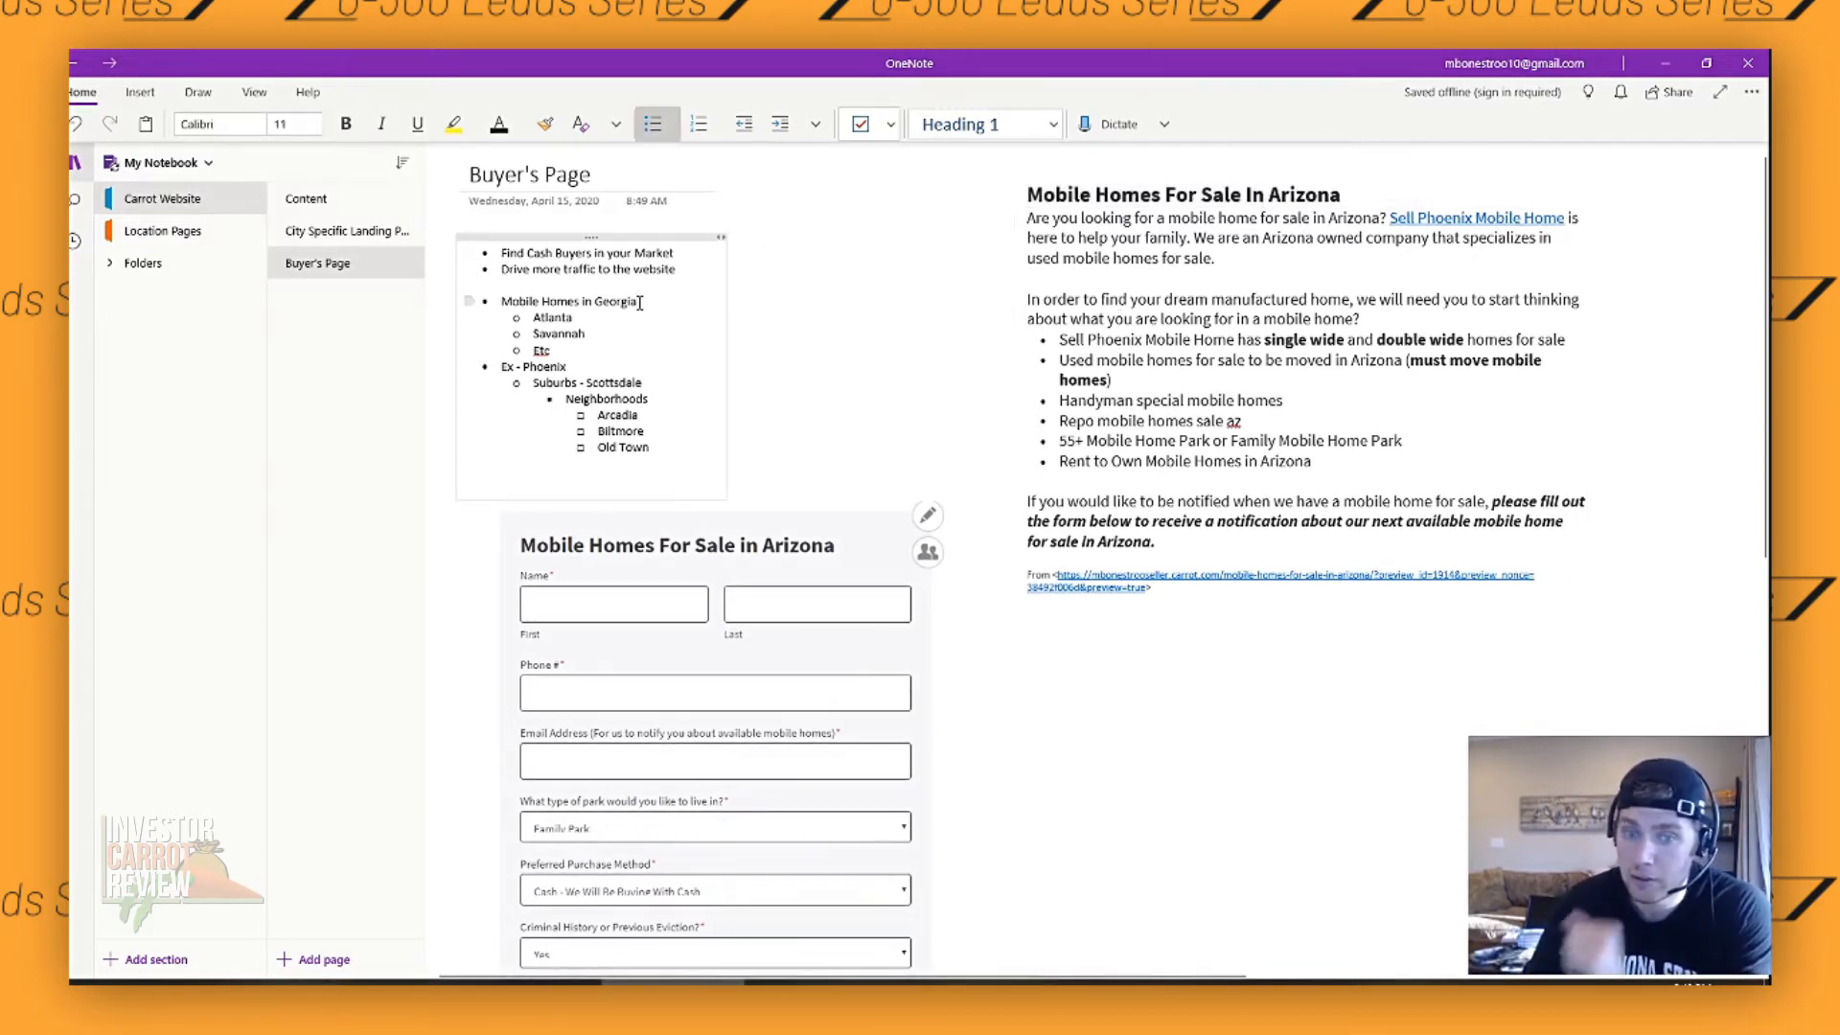
click(581, 317)
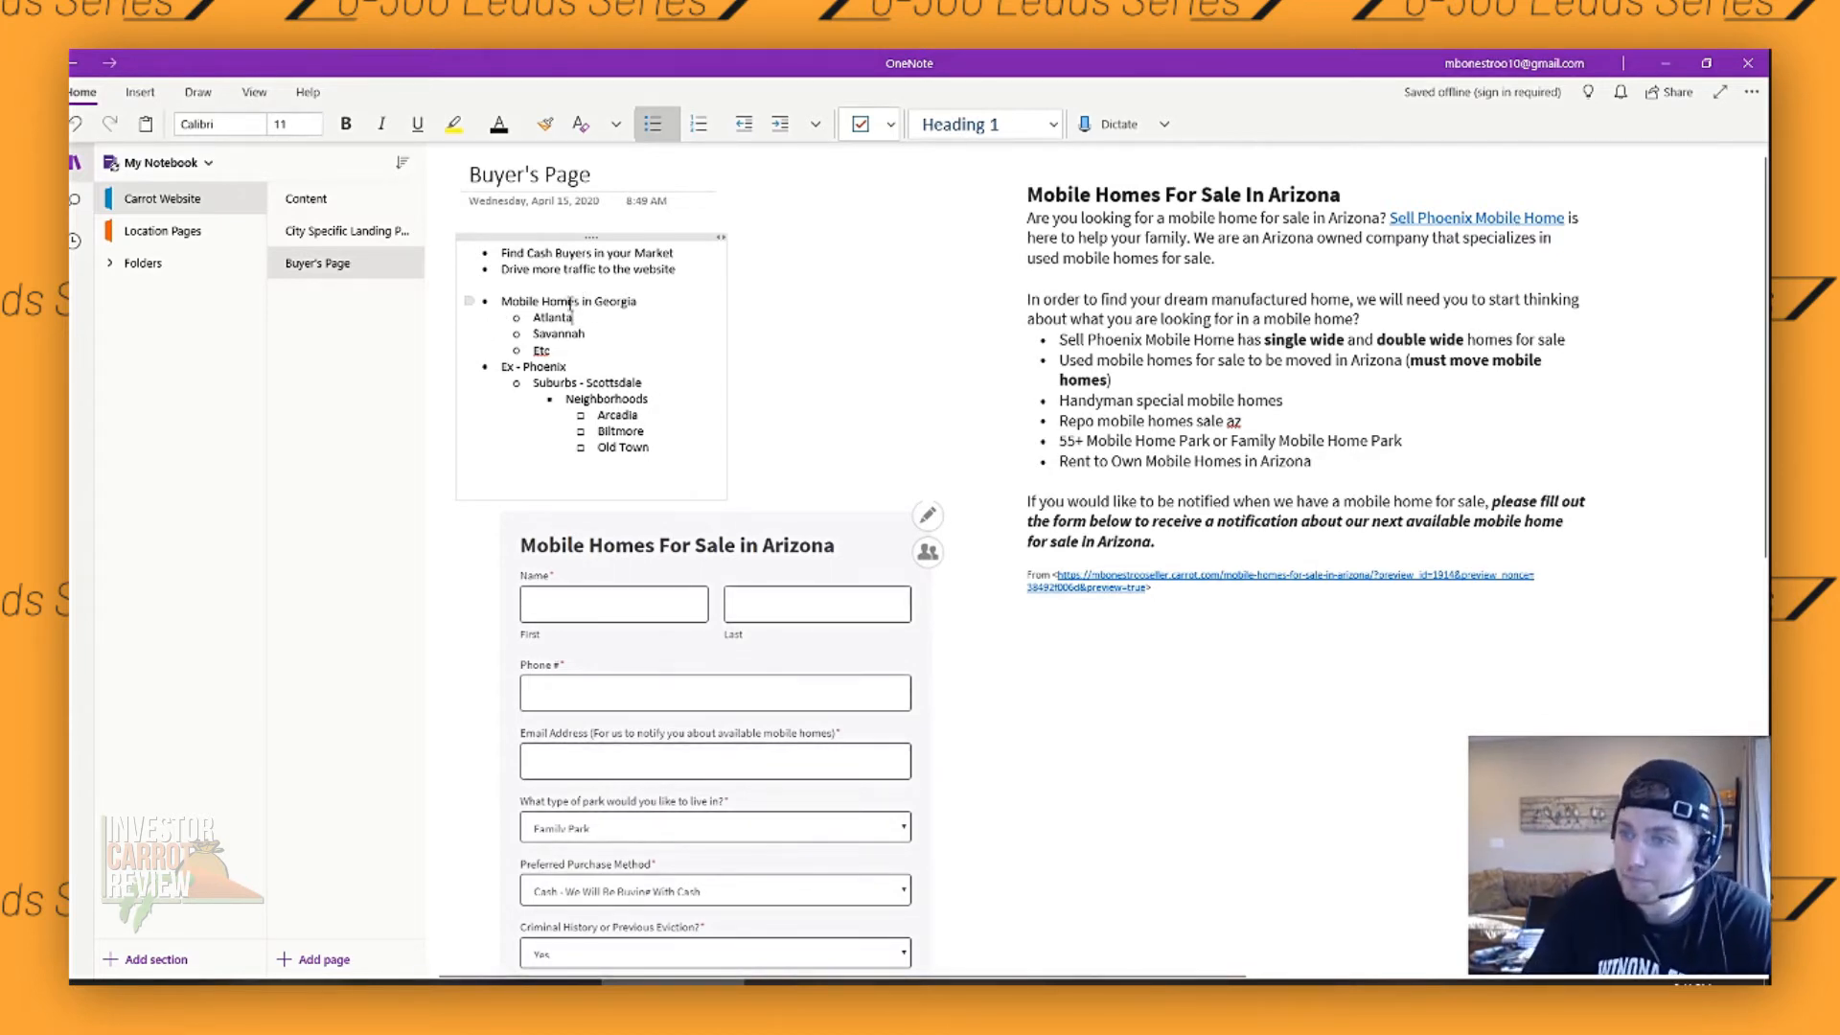
drag(537, 296, 625, 302)
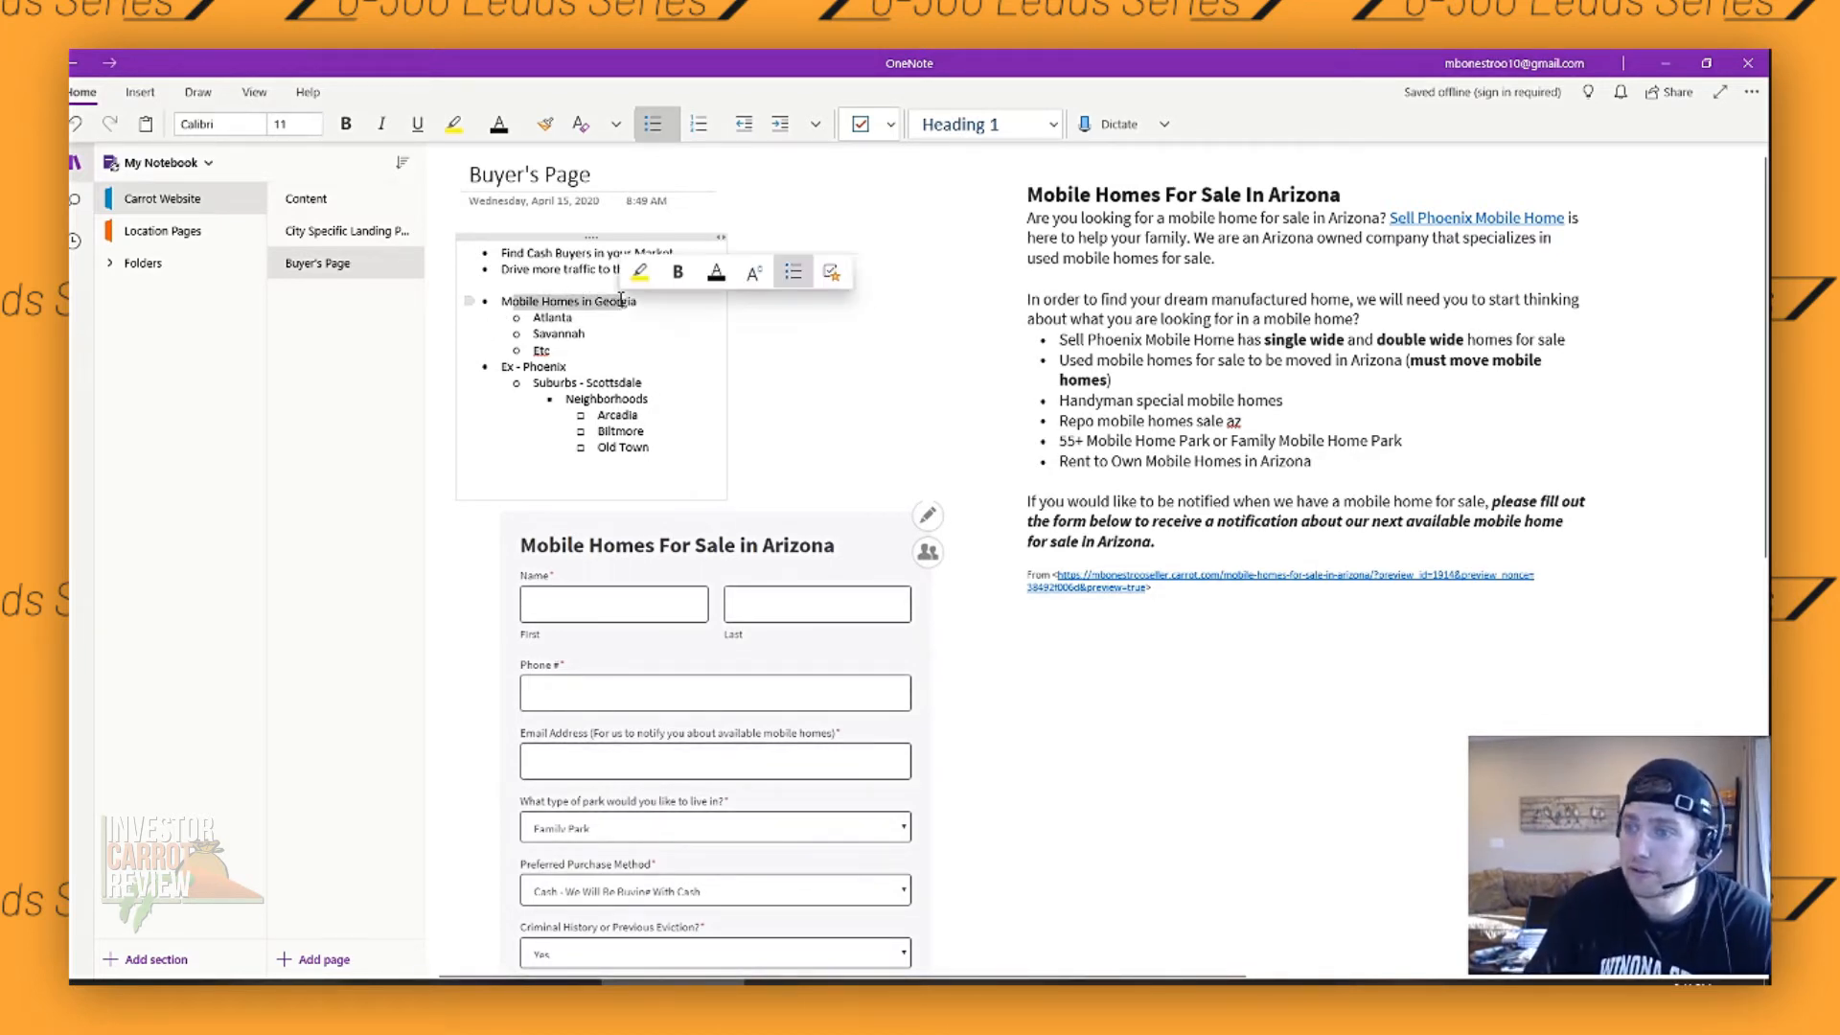
click(592, 306)
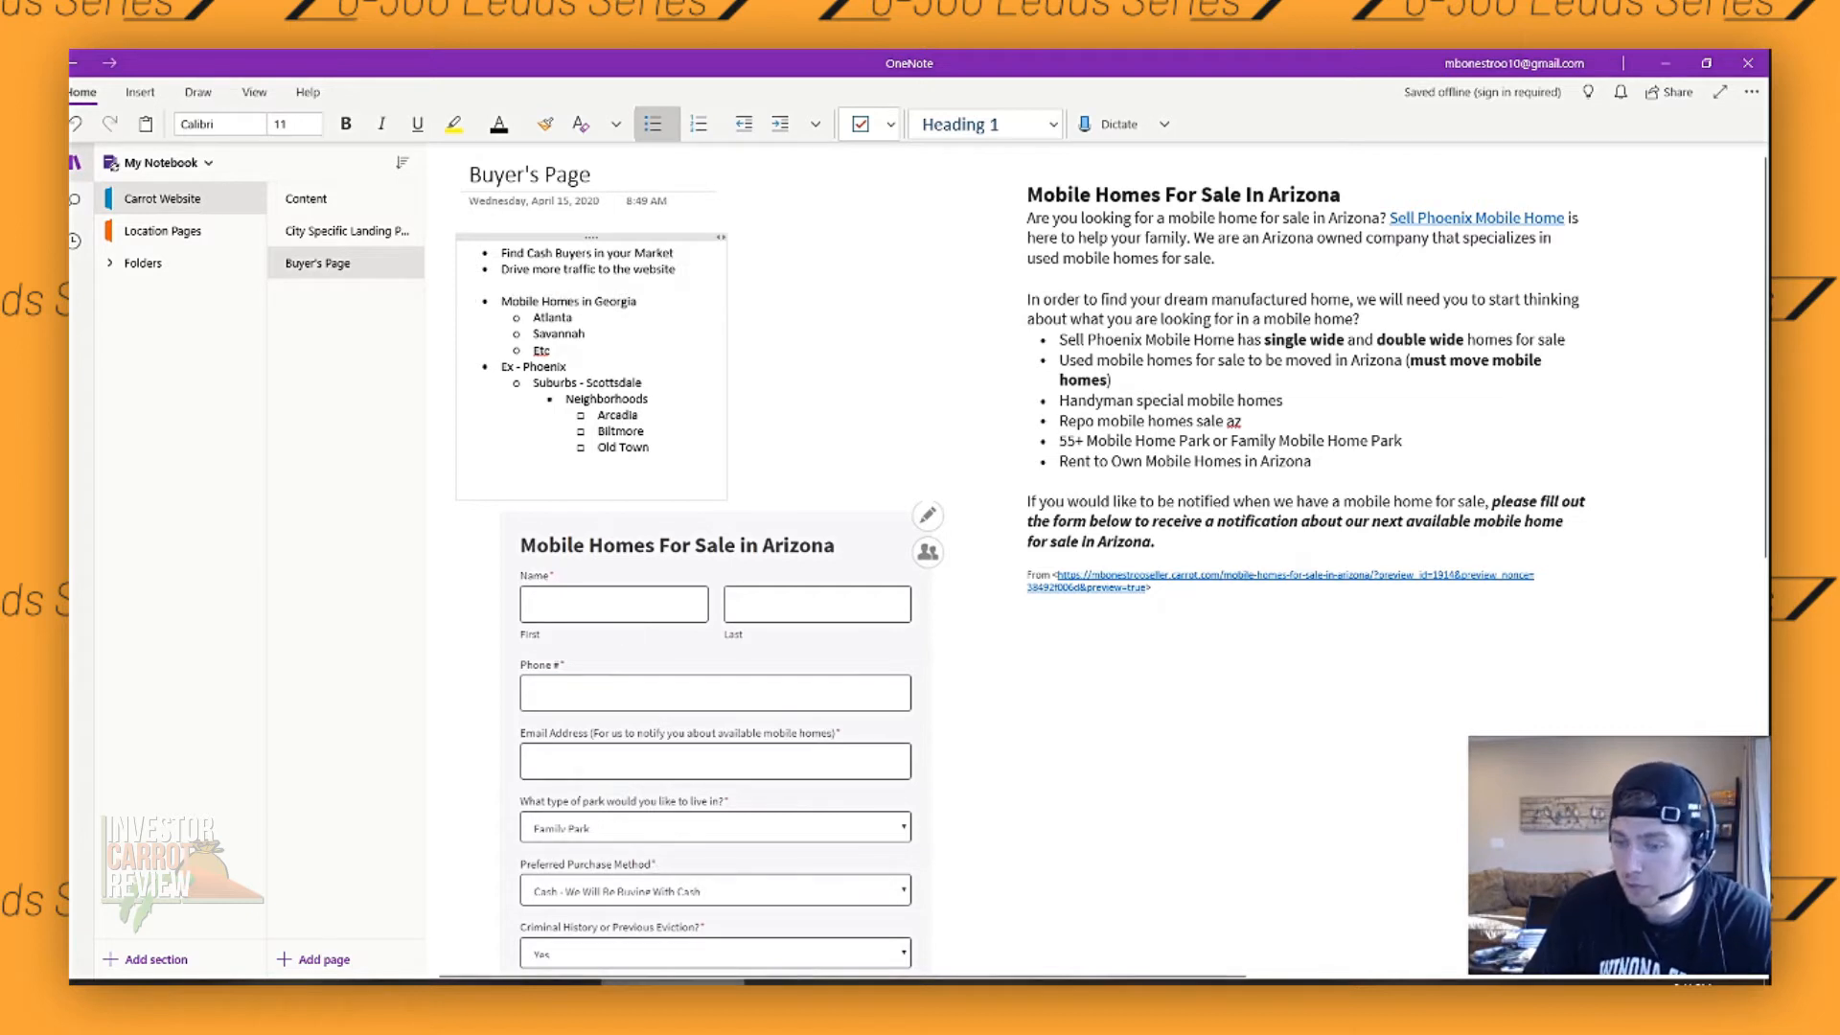
drag(502, 301, 579, 309)
click(581, 301)
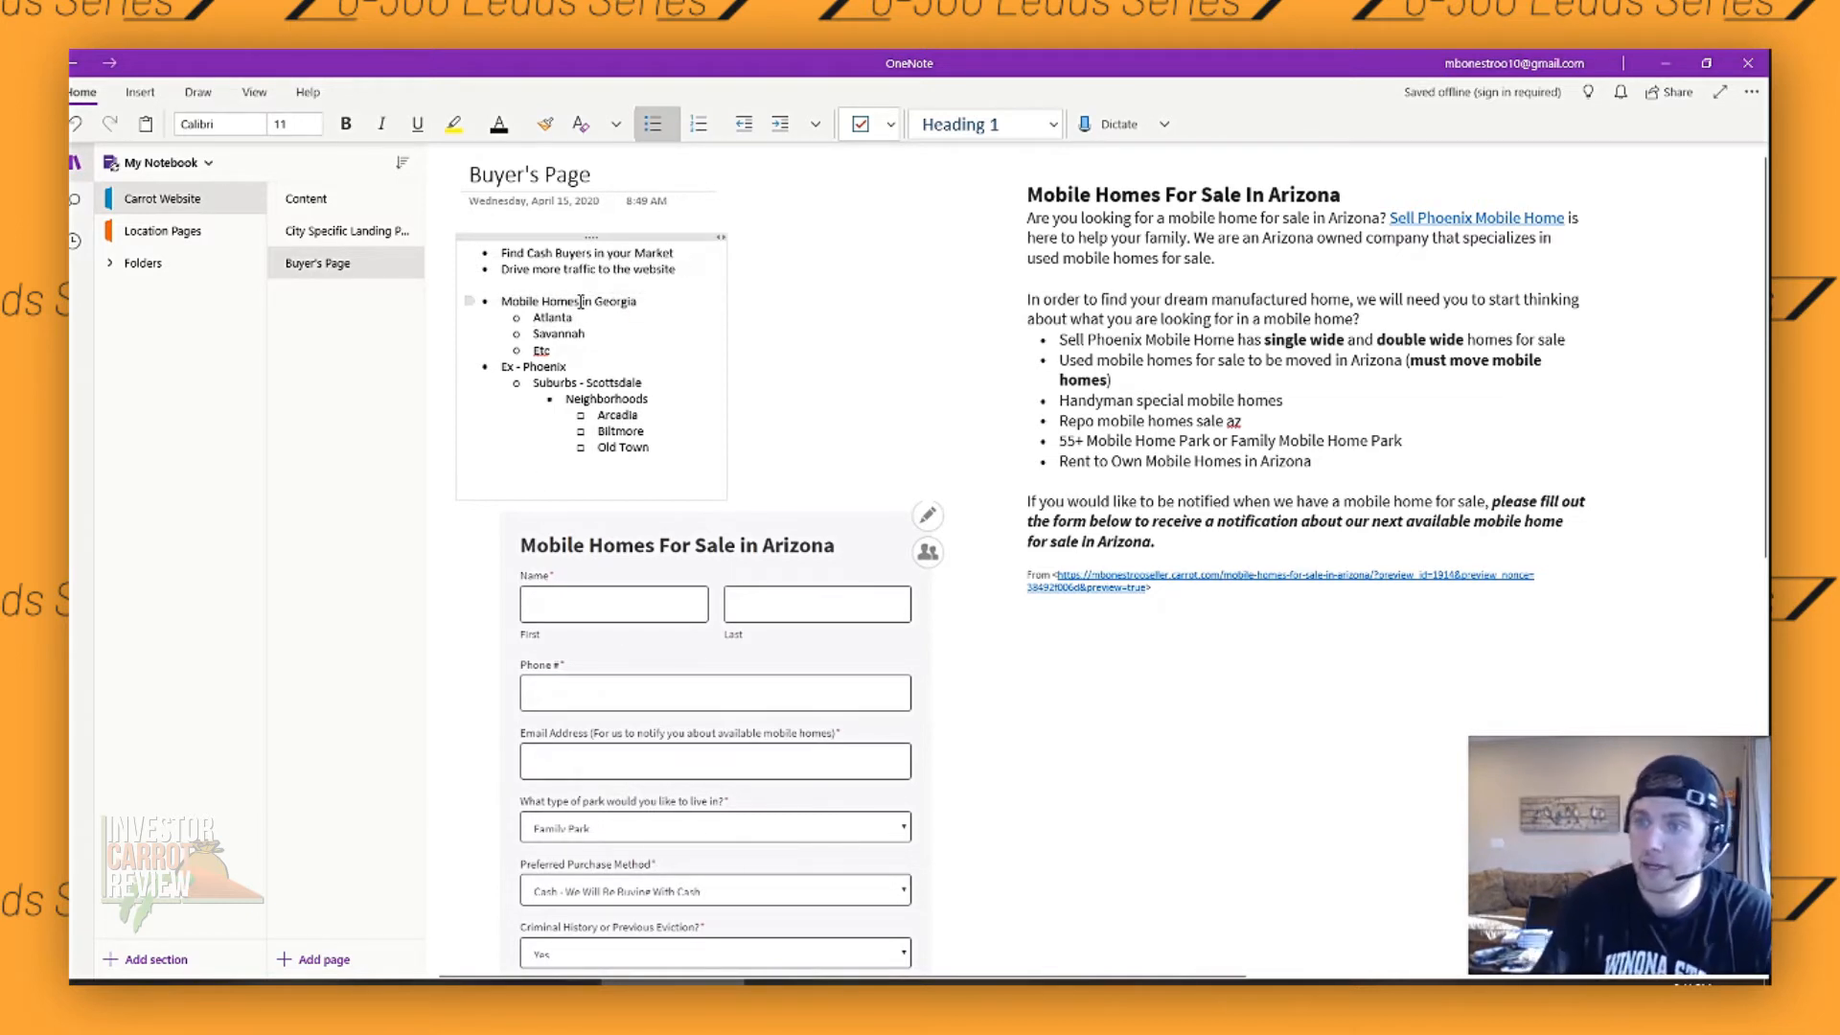
text(For Sale)
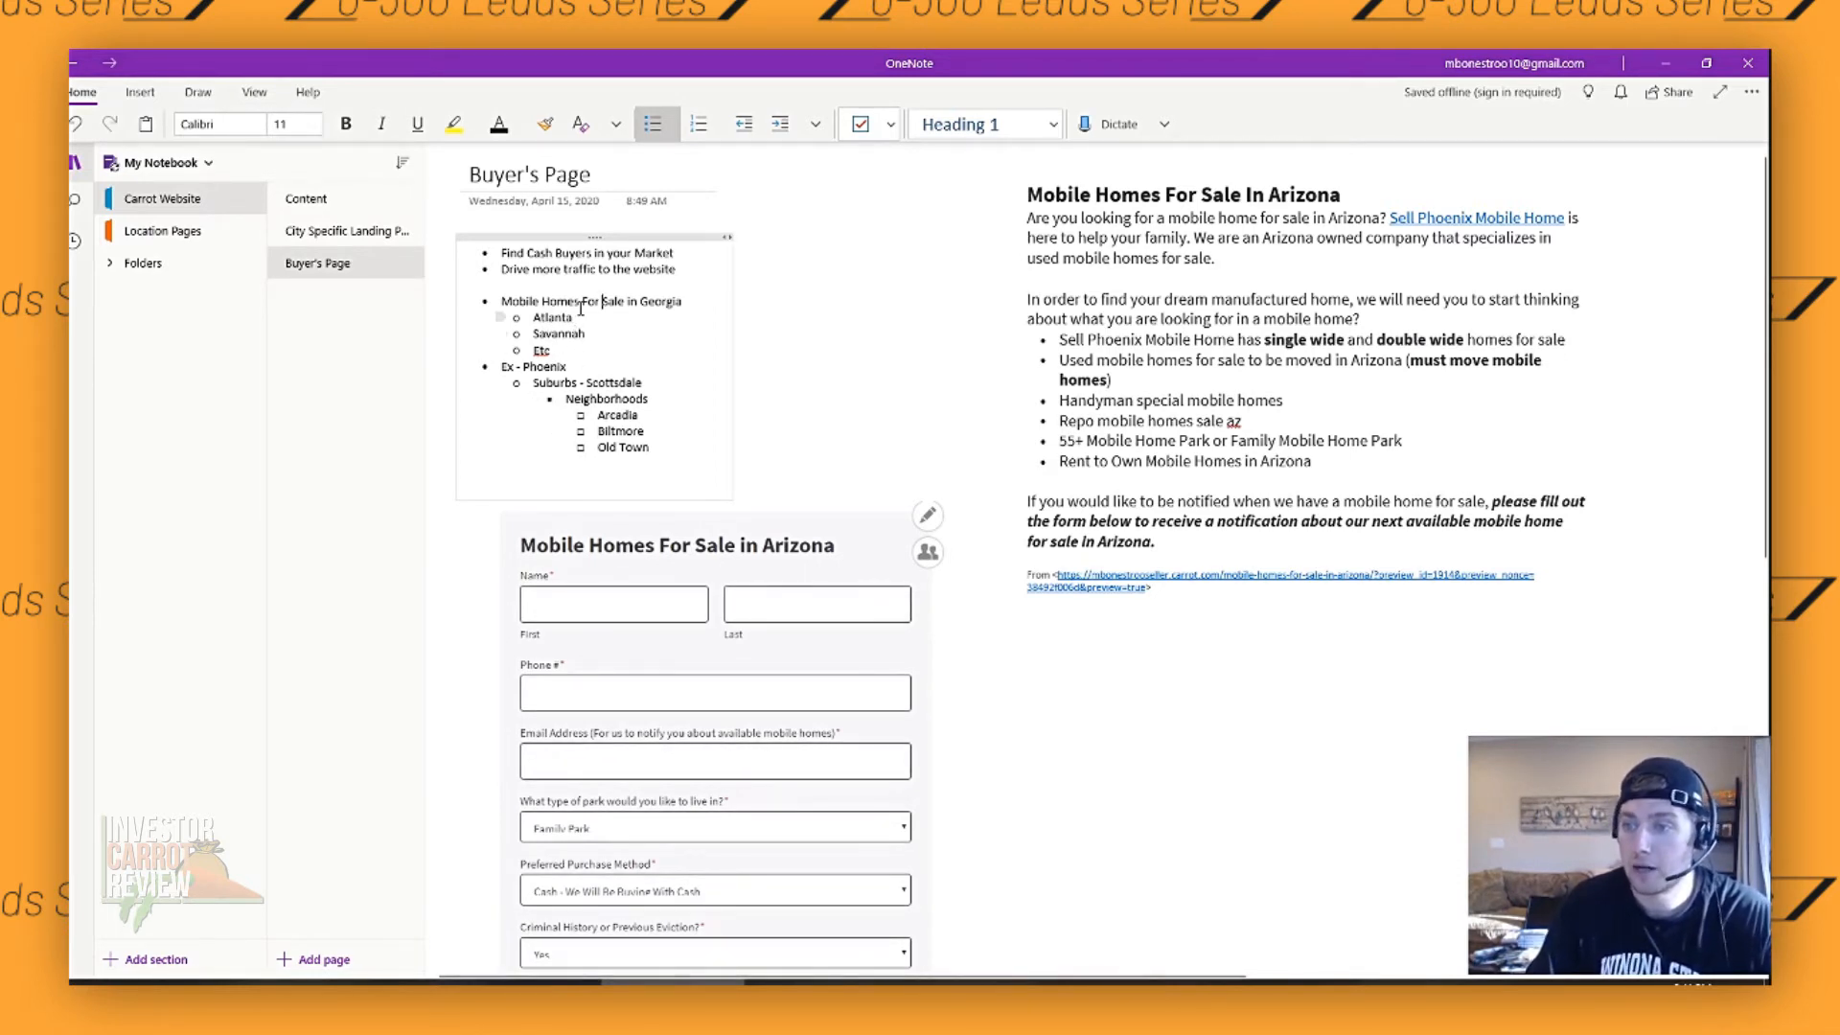
- Point out the "Mobile Homes For Sale" phrase, the Phoenix example and its Scottsdale suburb in the outline by selecting them
drag(520, 302, 623, 302)
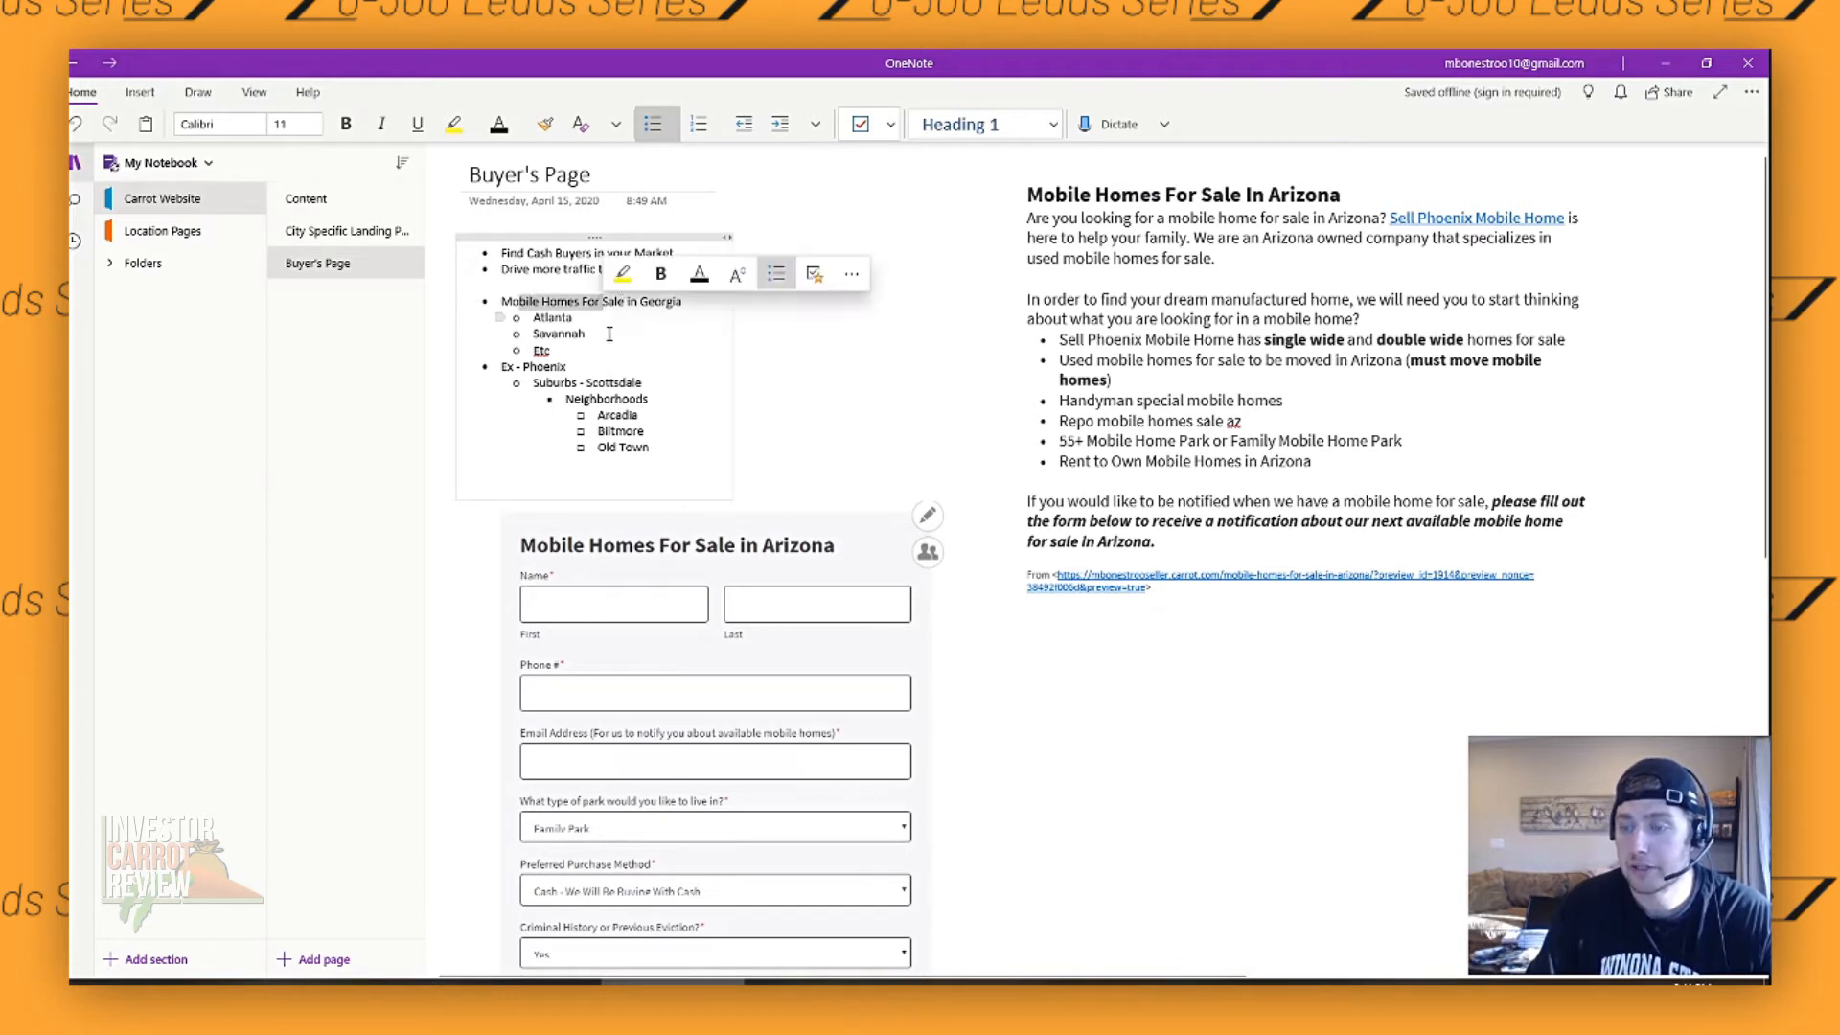
click(563, 367)
drag(523, 367, 565, 367)
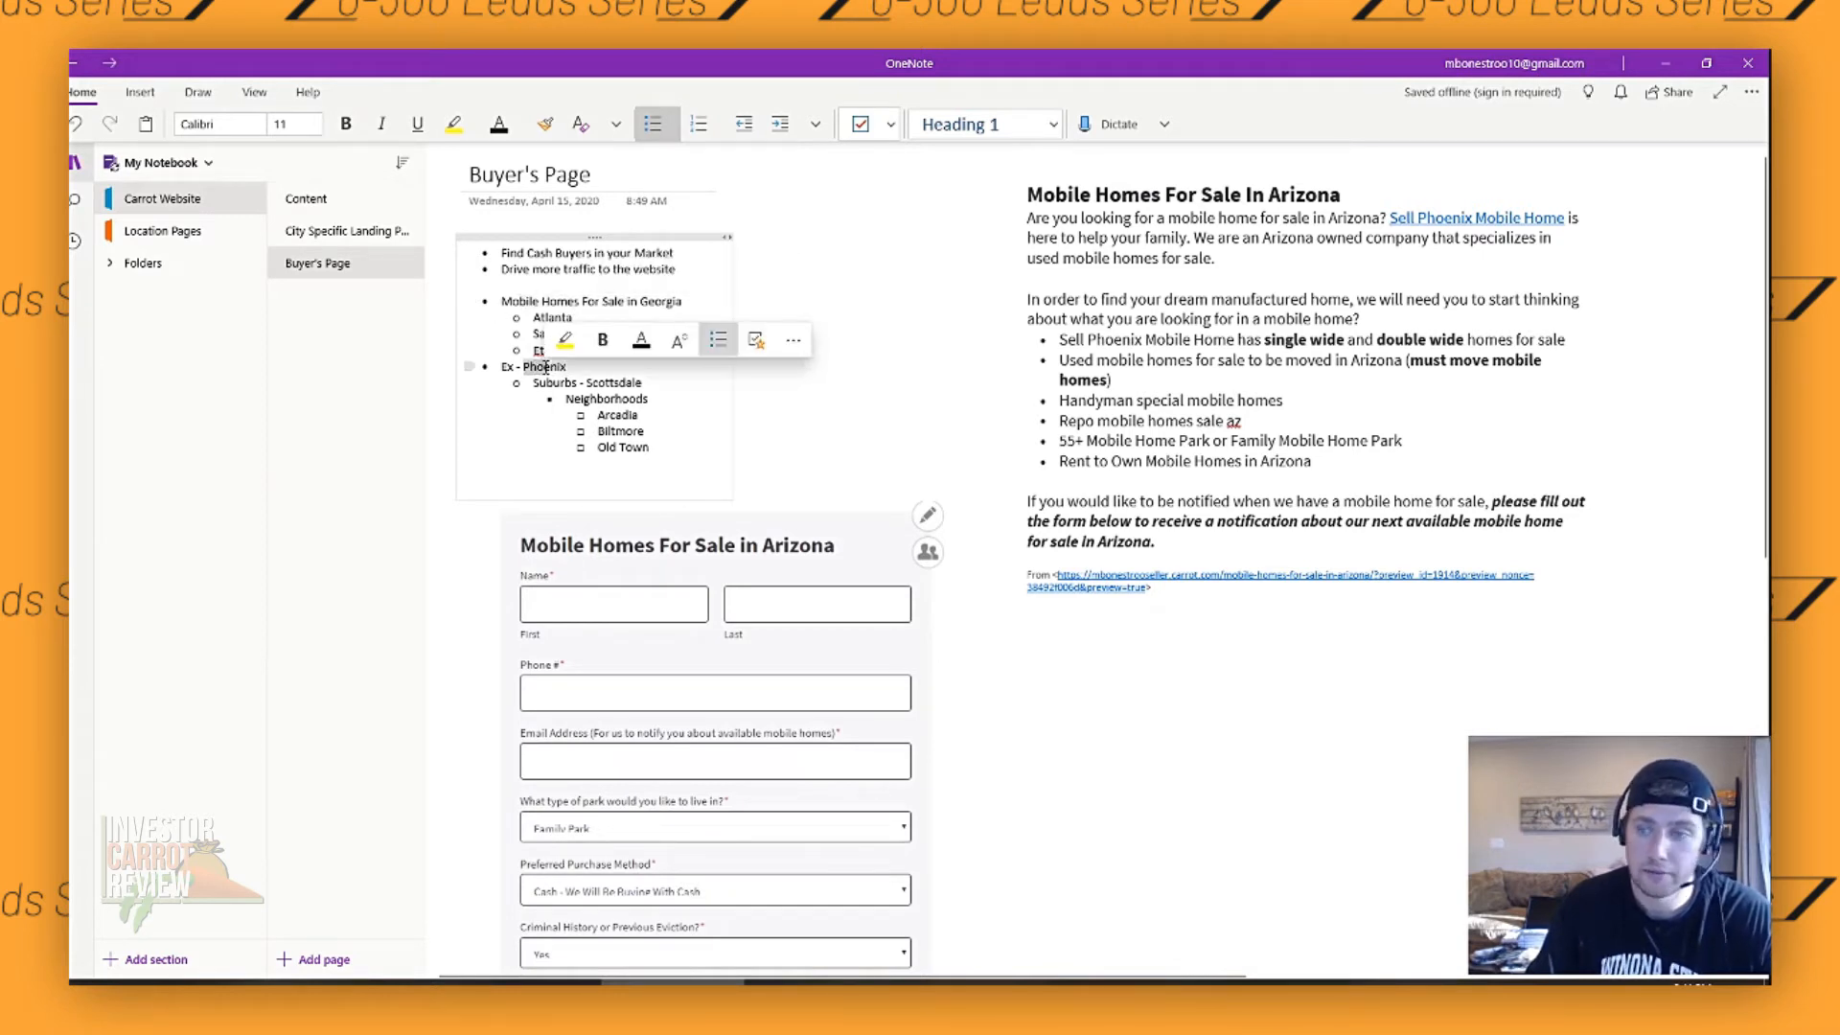
click(563, 367)
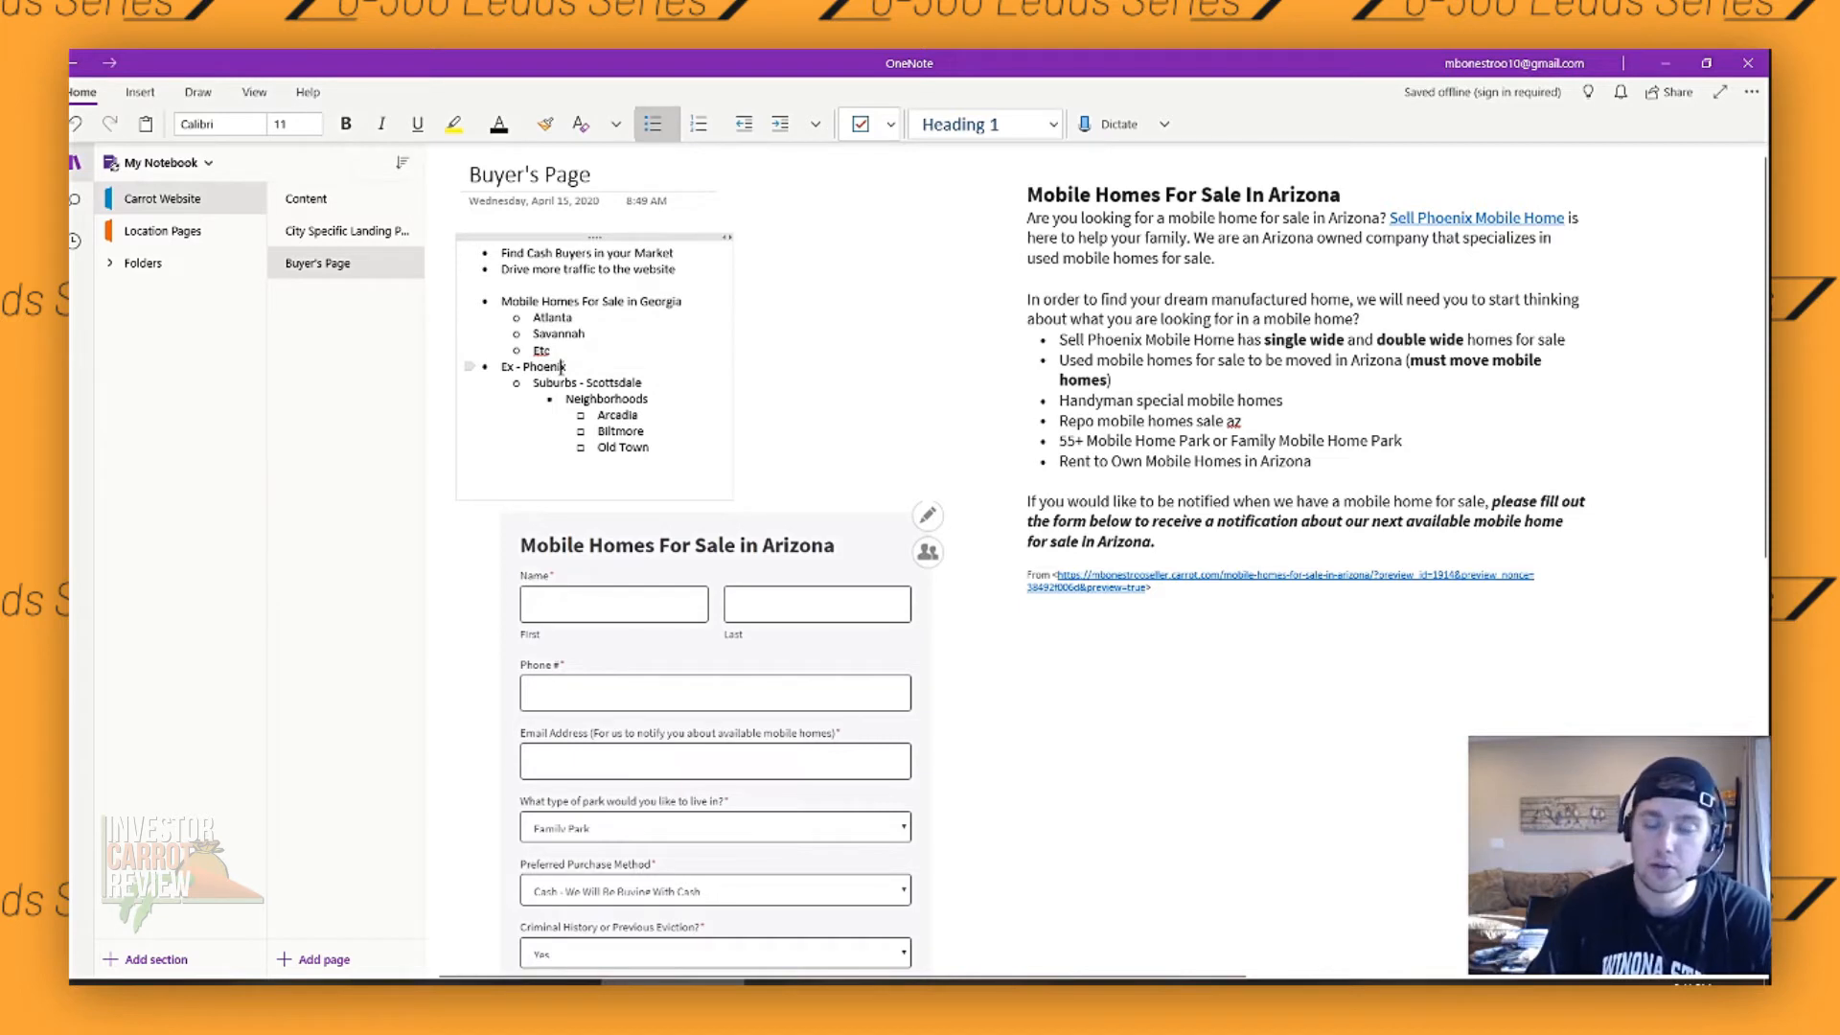
drag(544, 383, 659, 389)
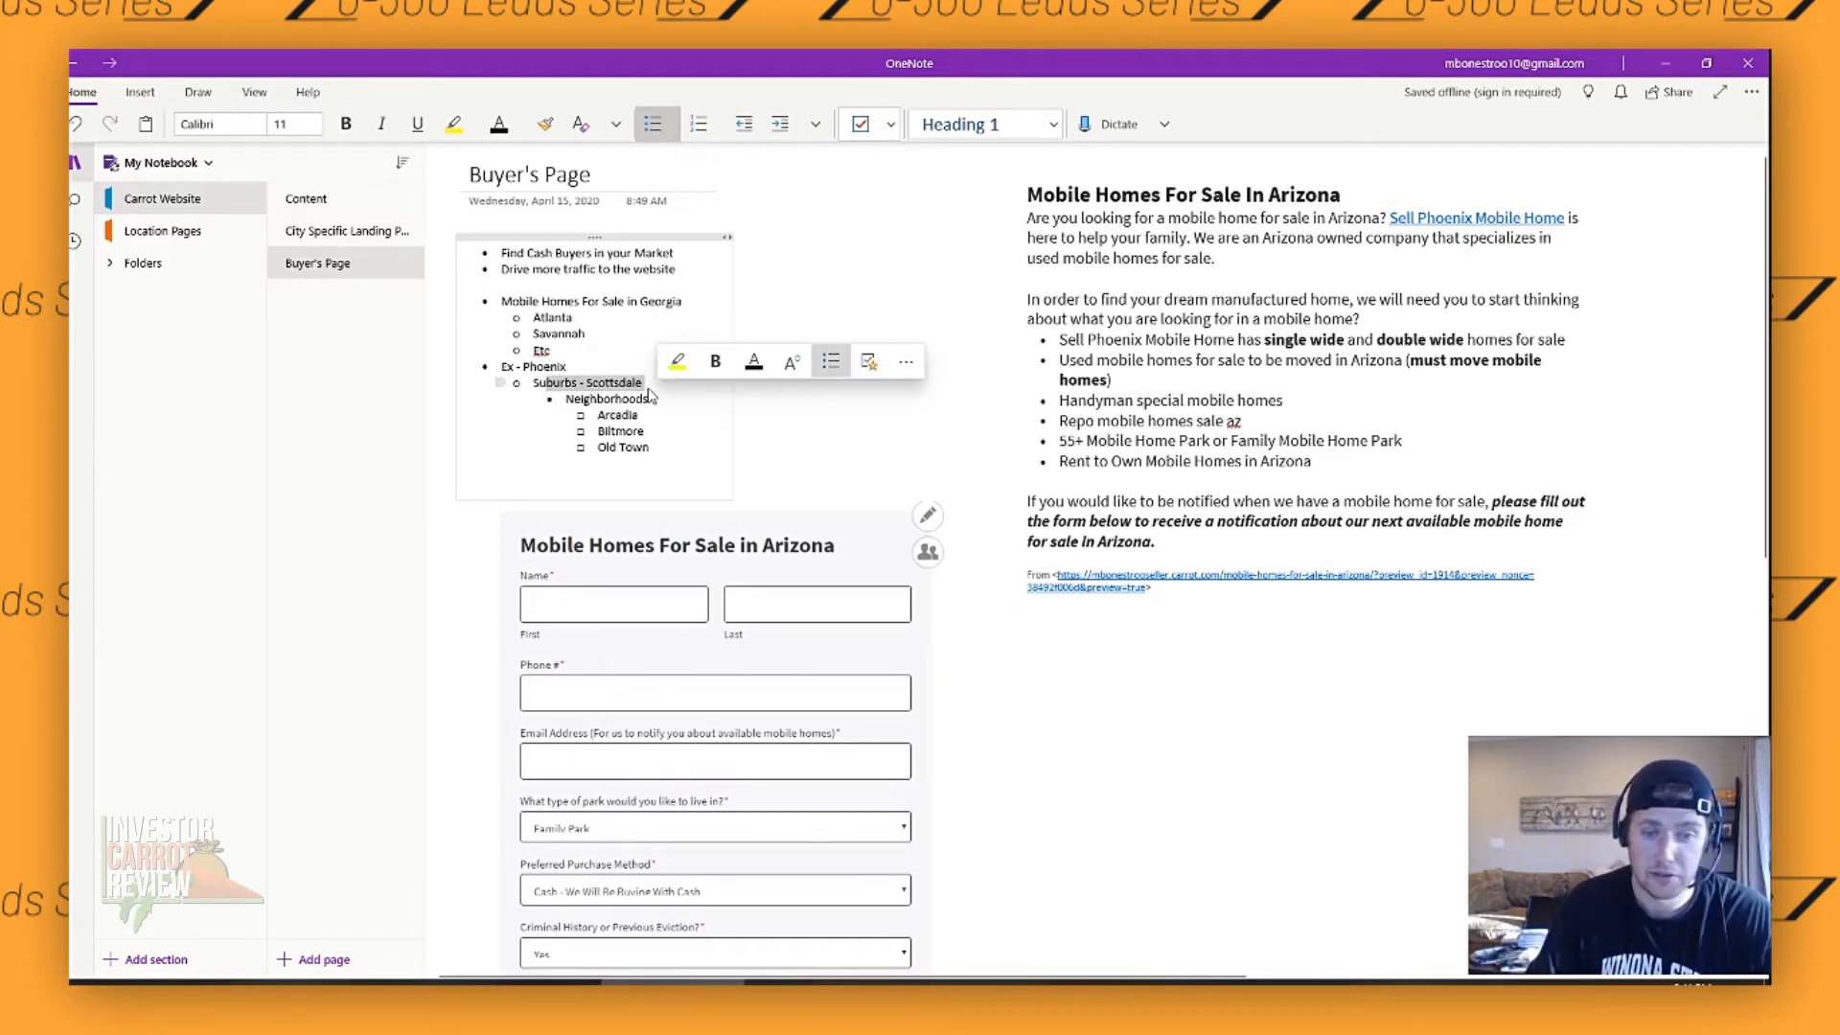
click(589, 383)
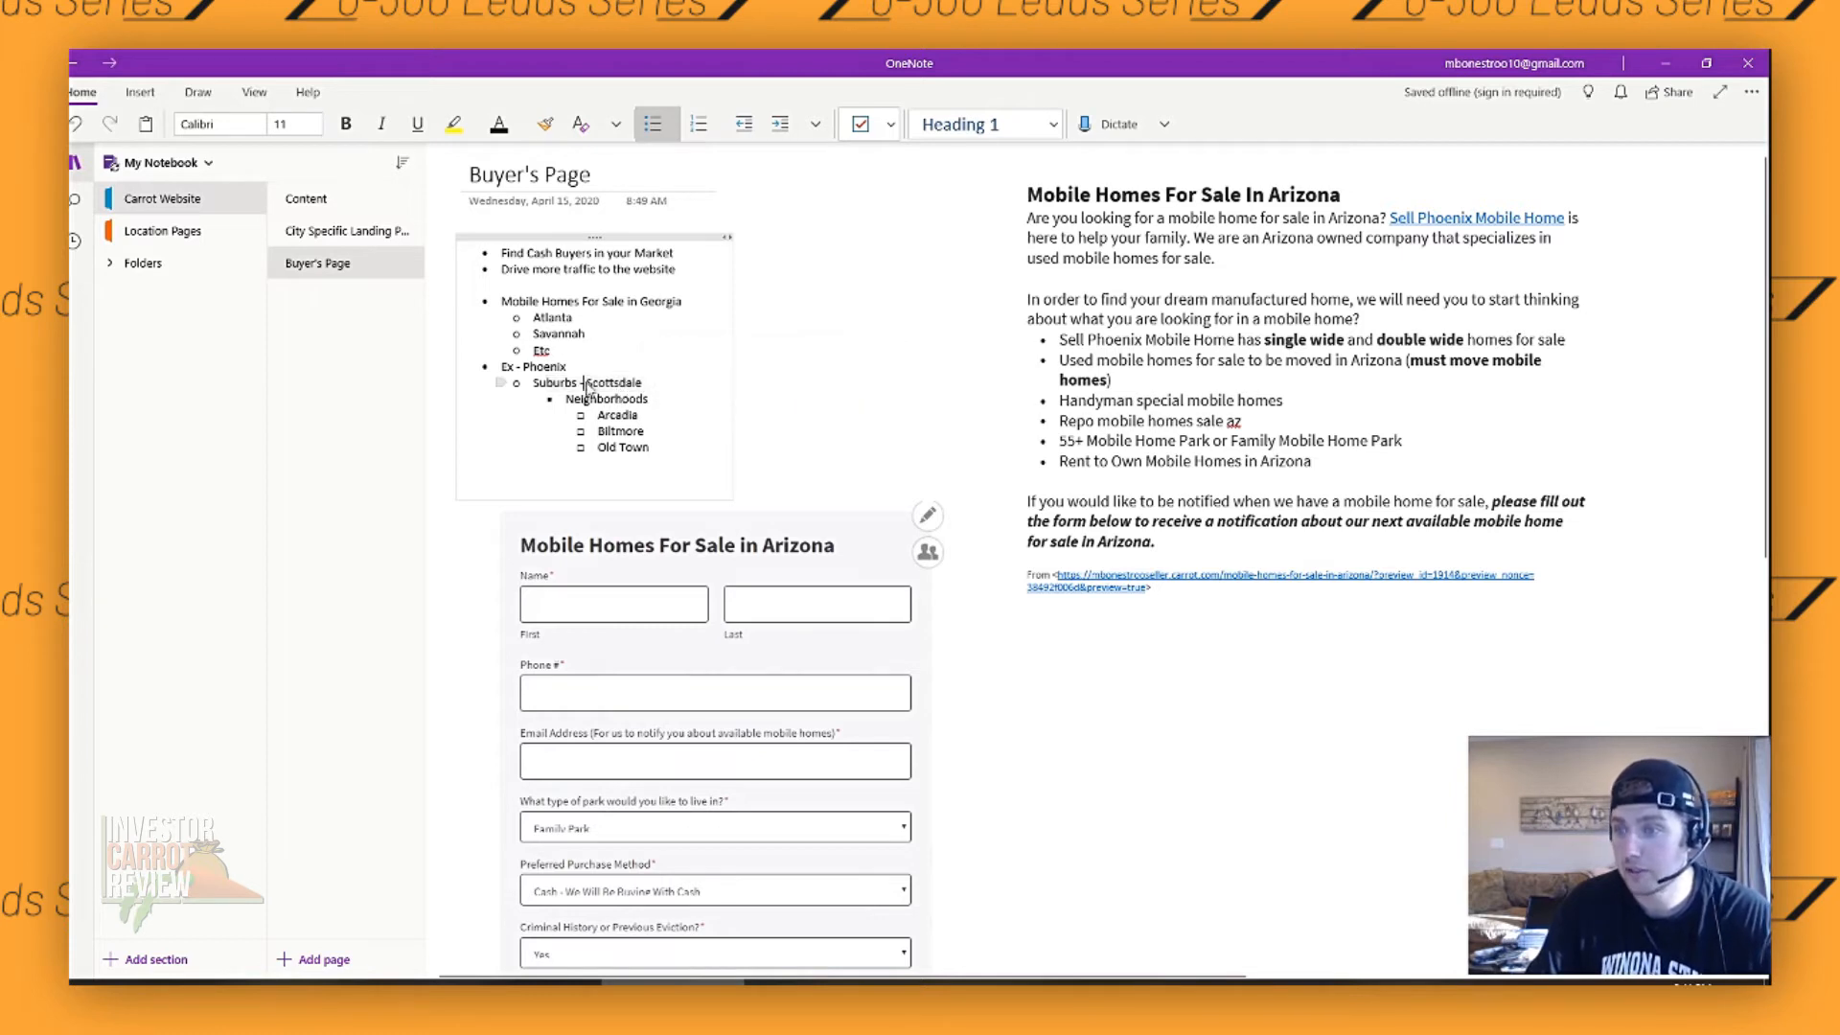
double_click(591, 383)
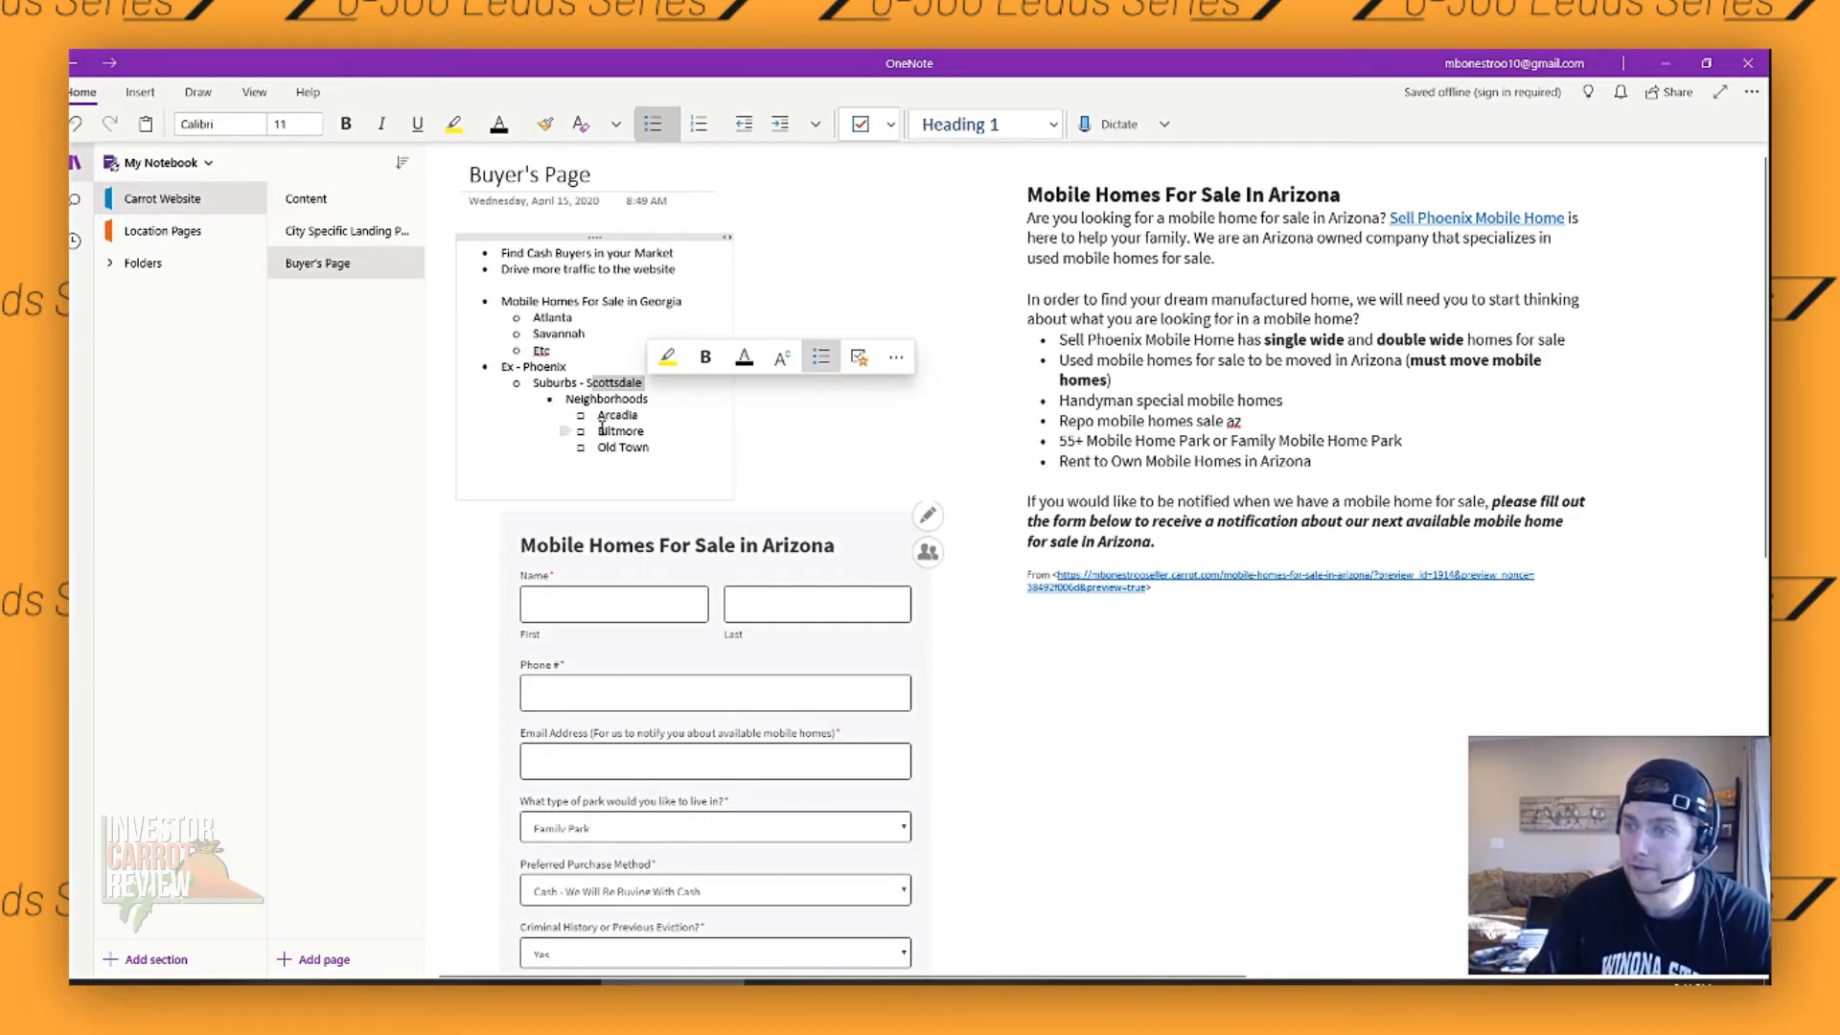
click(574, 272)
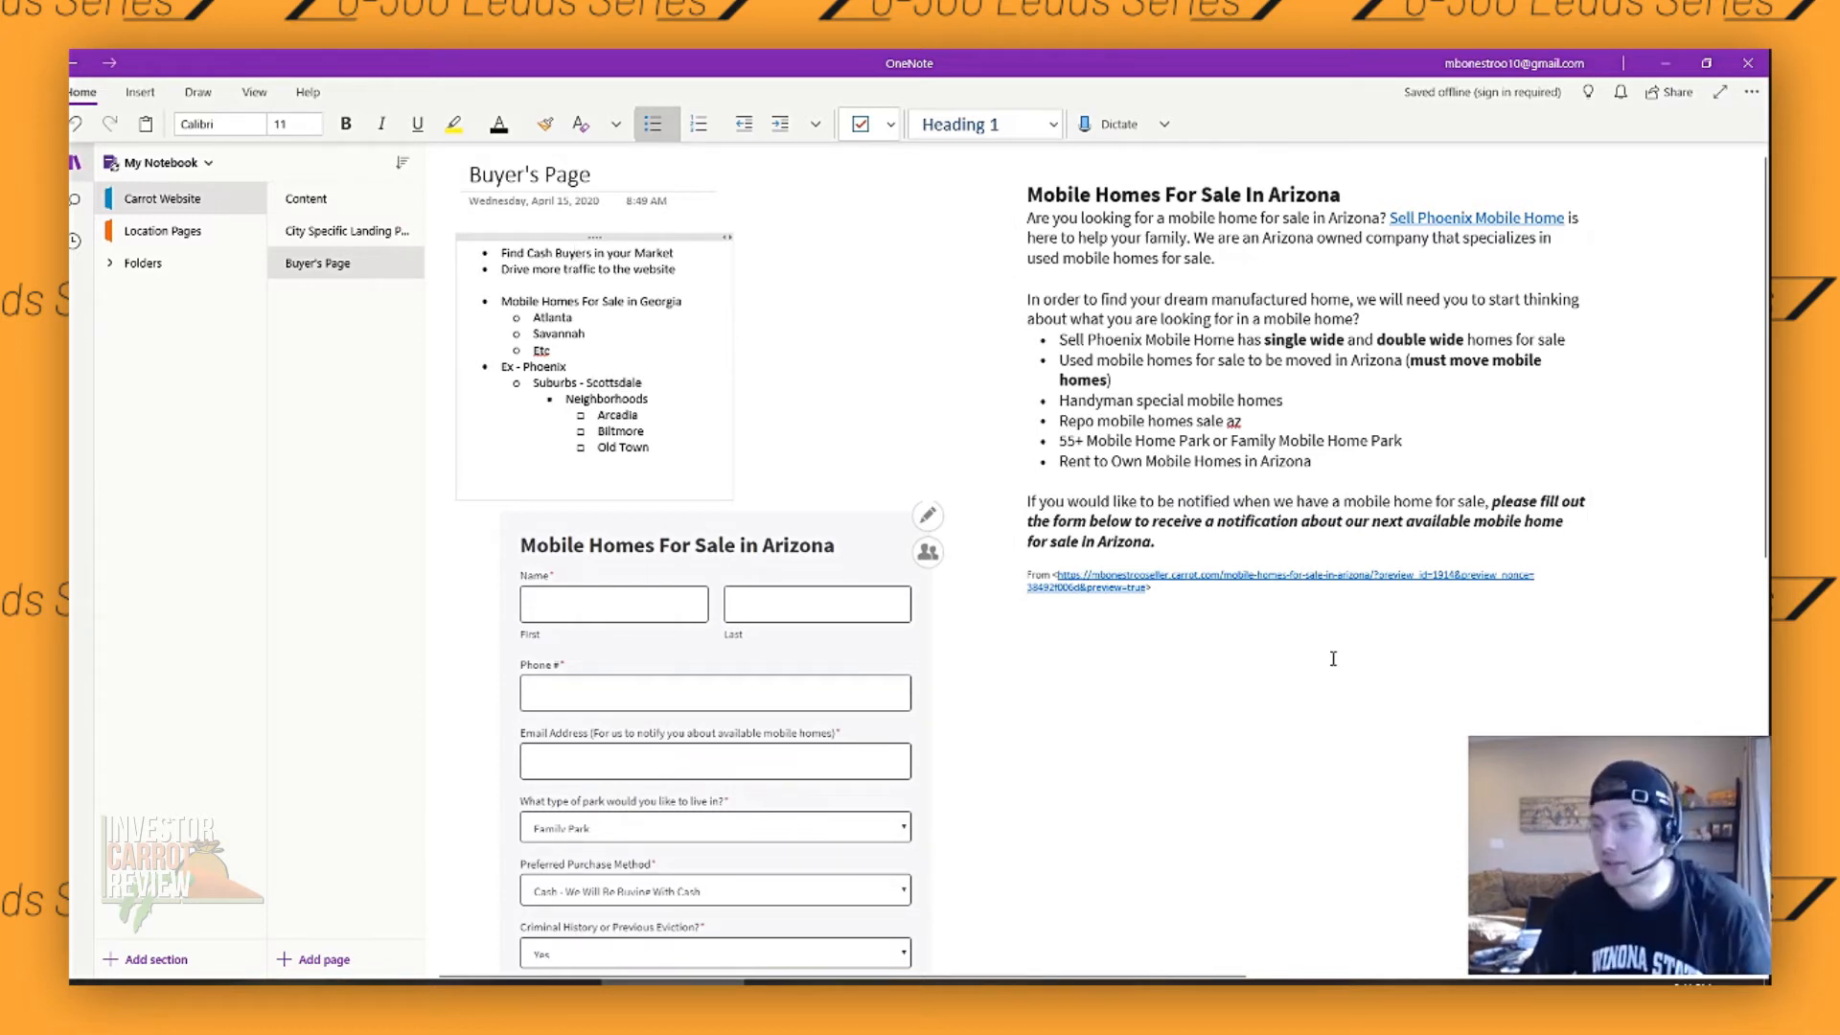
- Switch to the browser's list of site pages and open the draft copy of "Mobile Homes For Sale in Georgia" for editing
click(1231, 340)
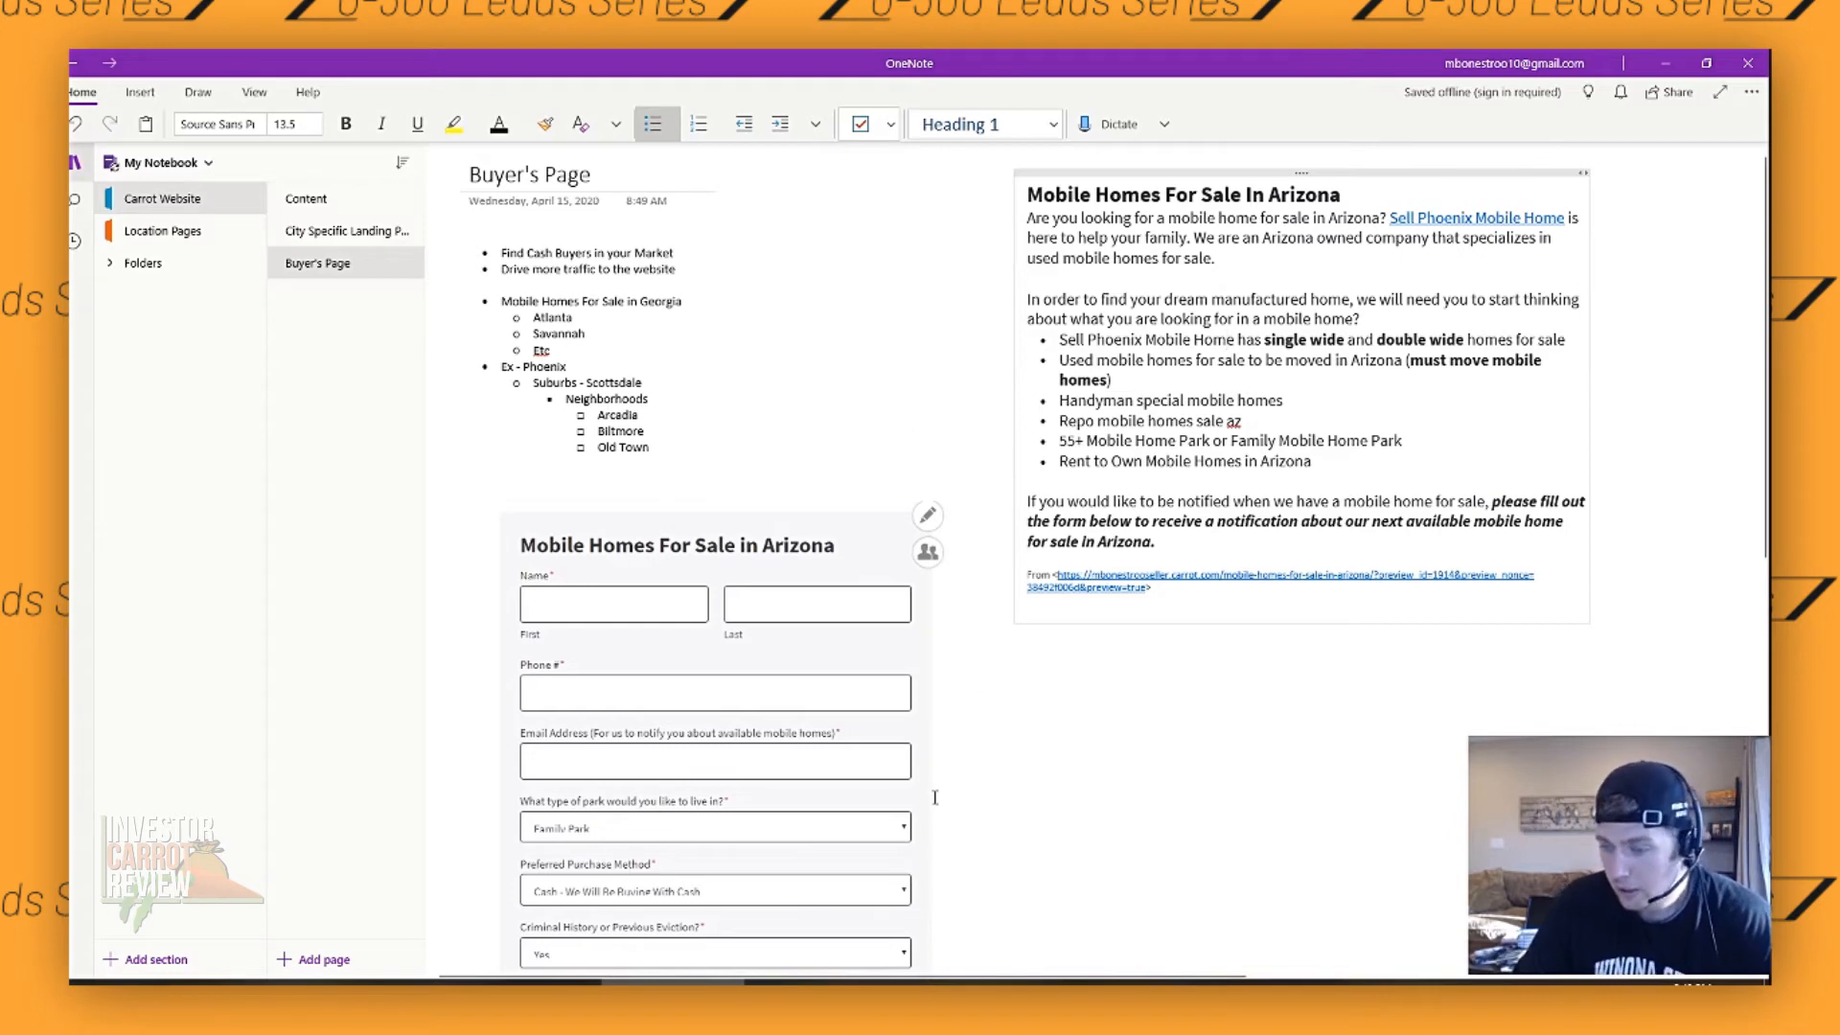
click(499, 981)
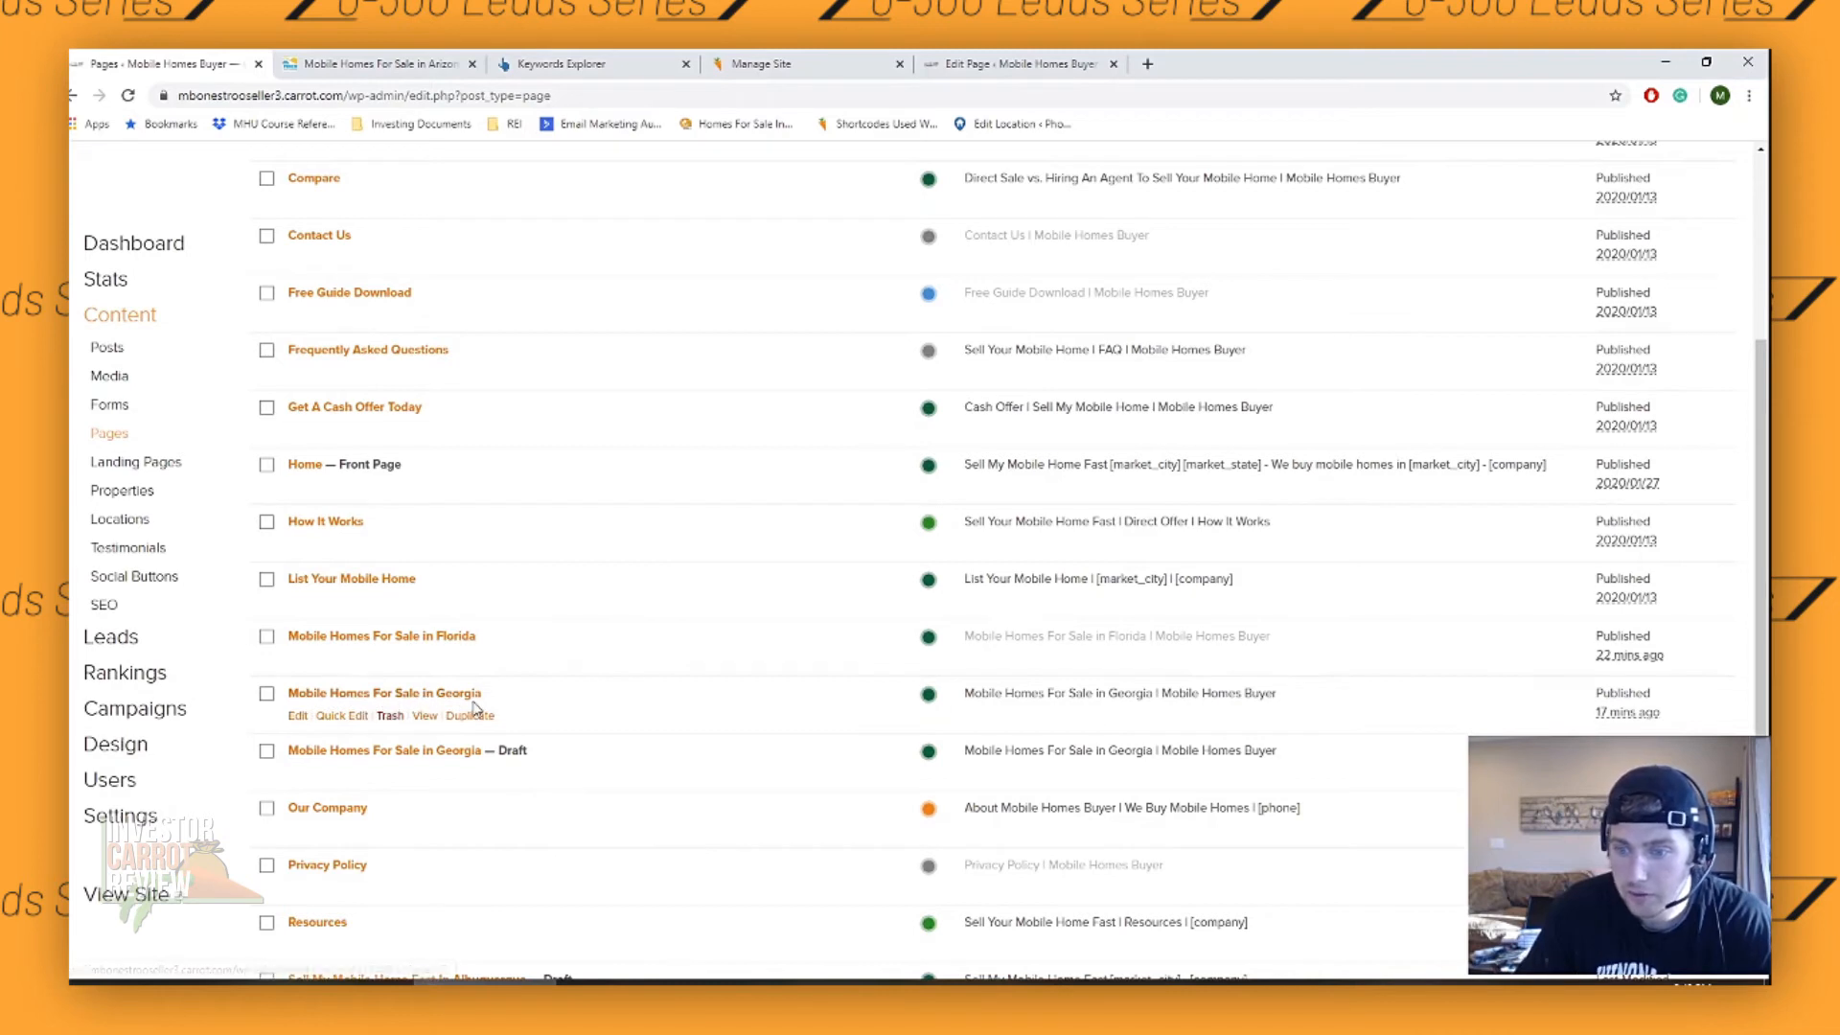
click(454, 751)
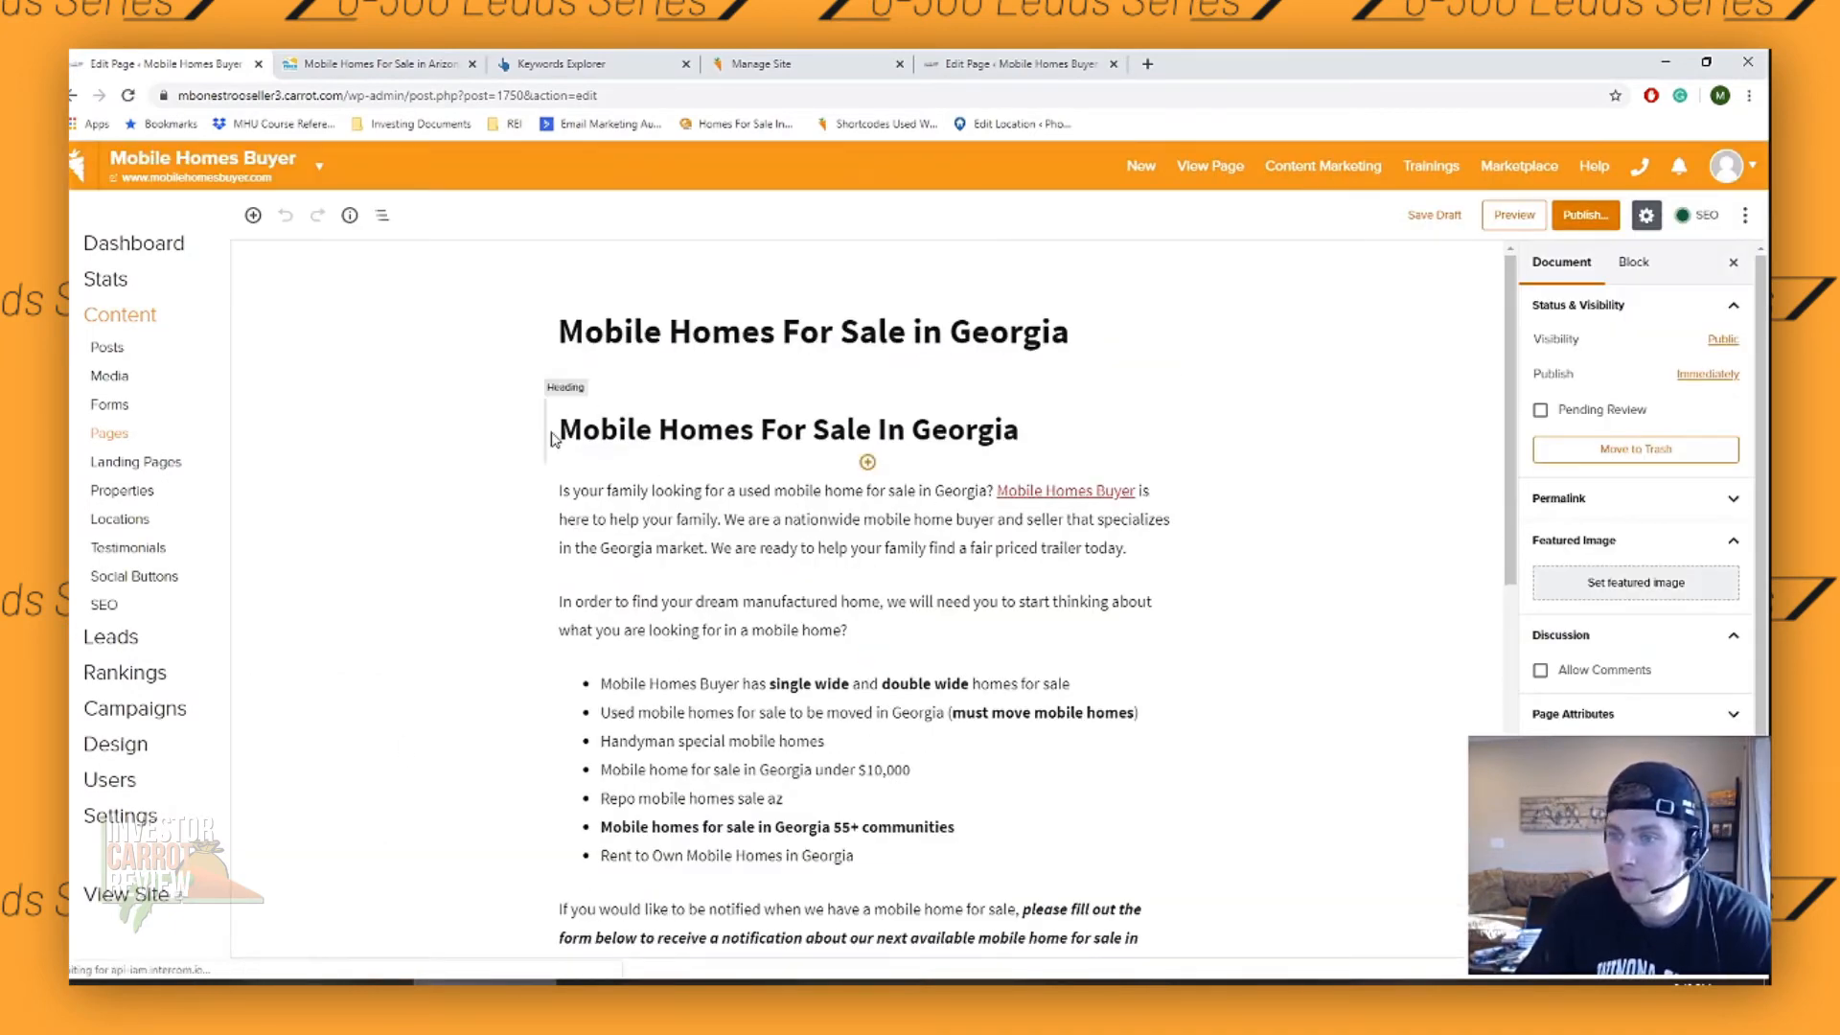
- Highlight the draft's body content from the heading down and look through the page to its buyer form and SEO settings
drag(556, 446, 592, 583)
scroll(841, 567, down, 1)
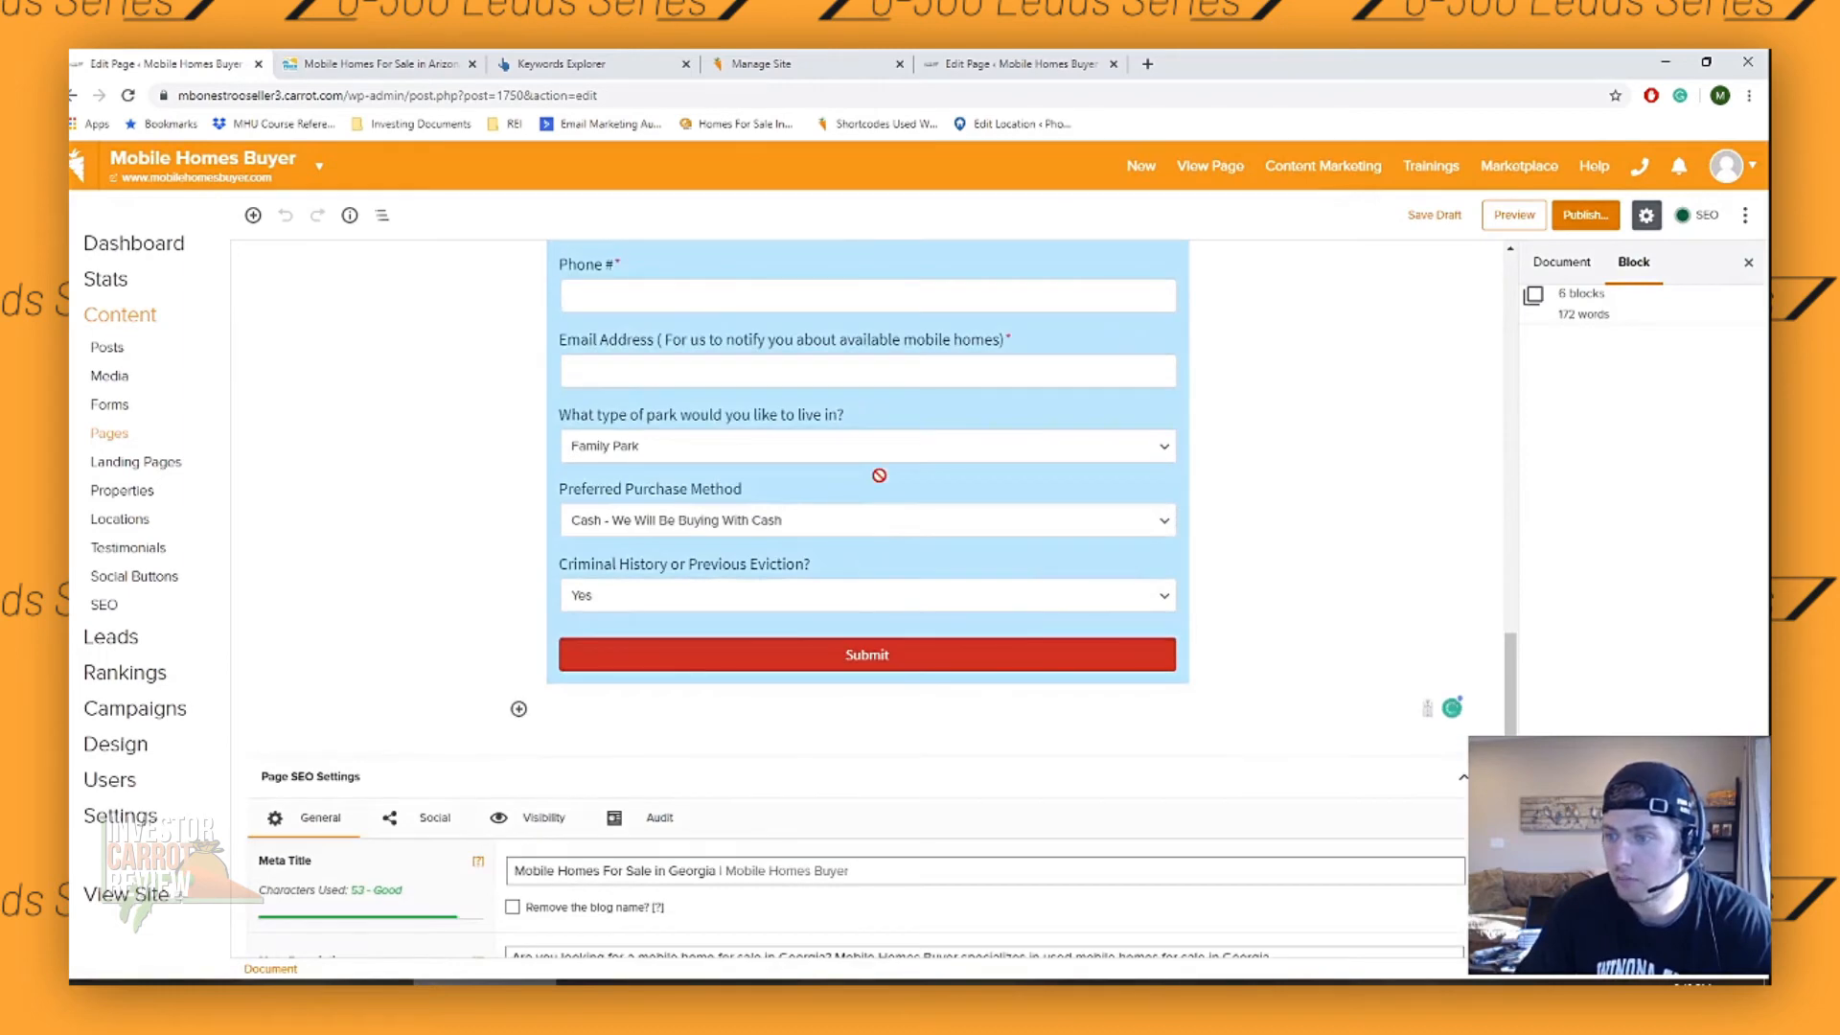
scroll(834, 564, up, 5)
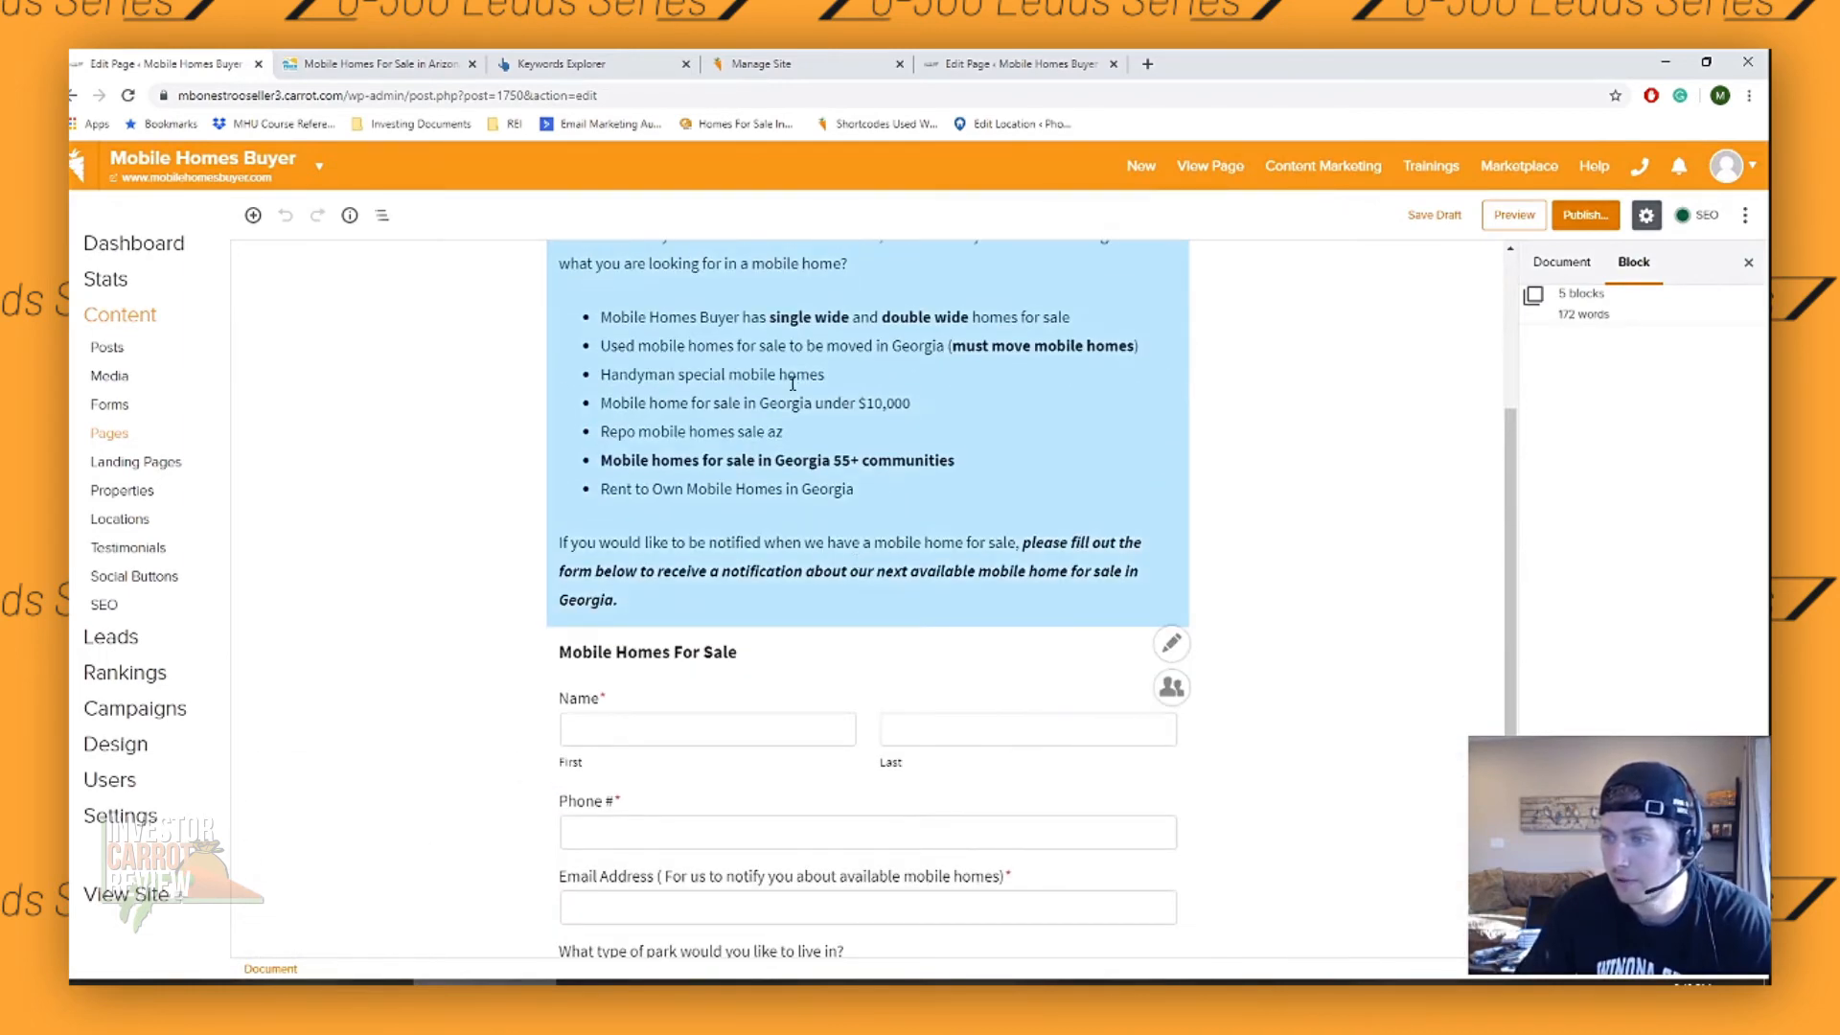
right_click(793, 383)
click(752, 572)
scroll(746, 493, up, 4)
click(856, 419)
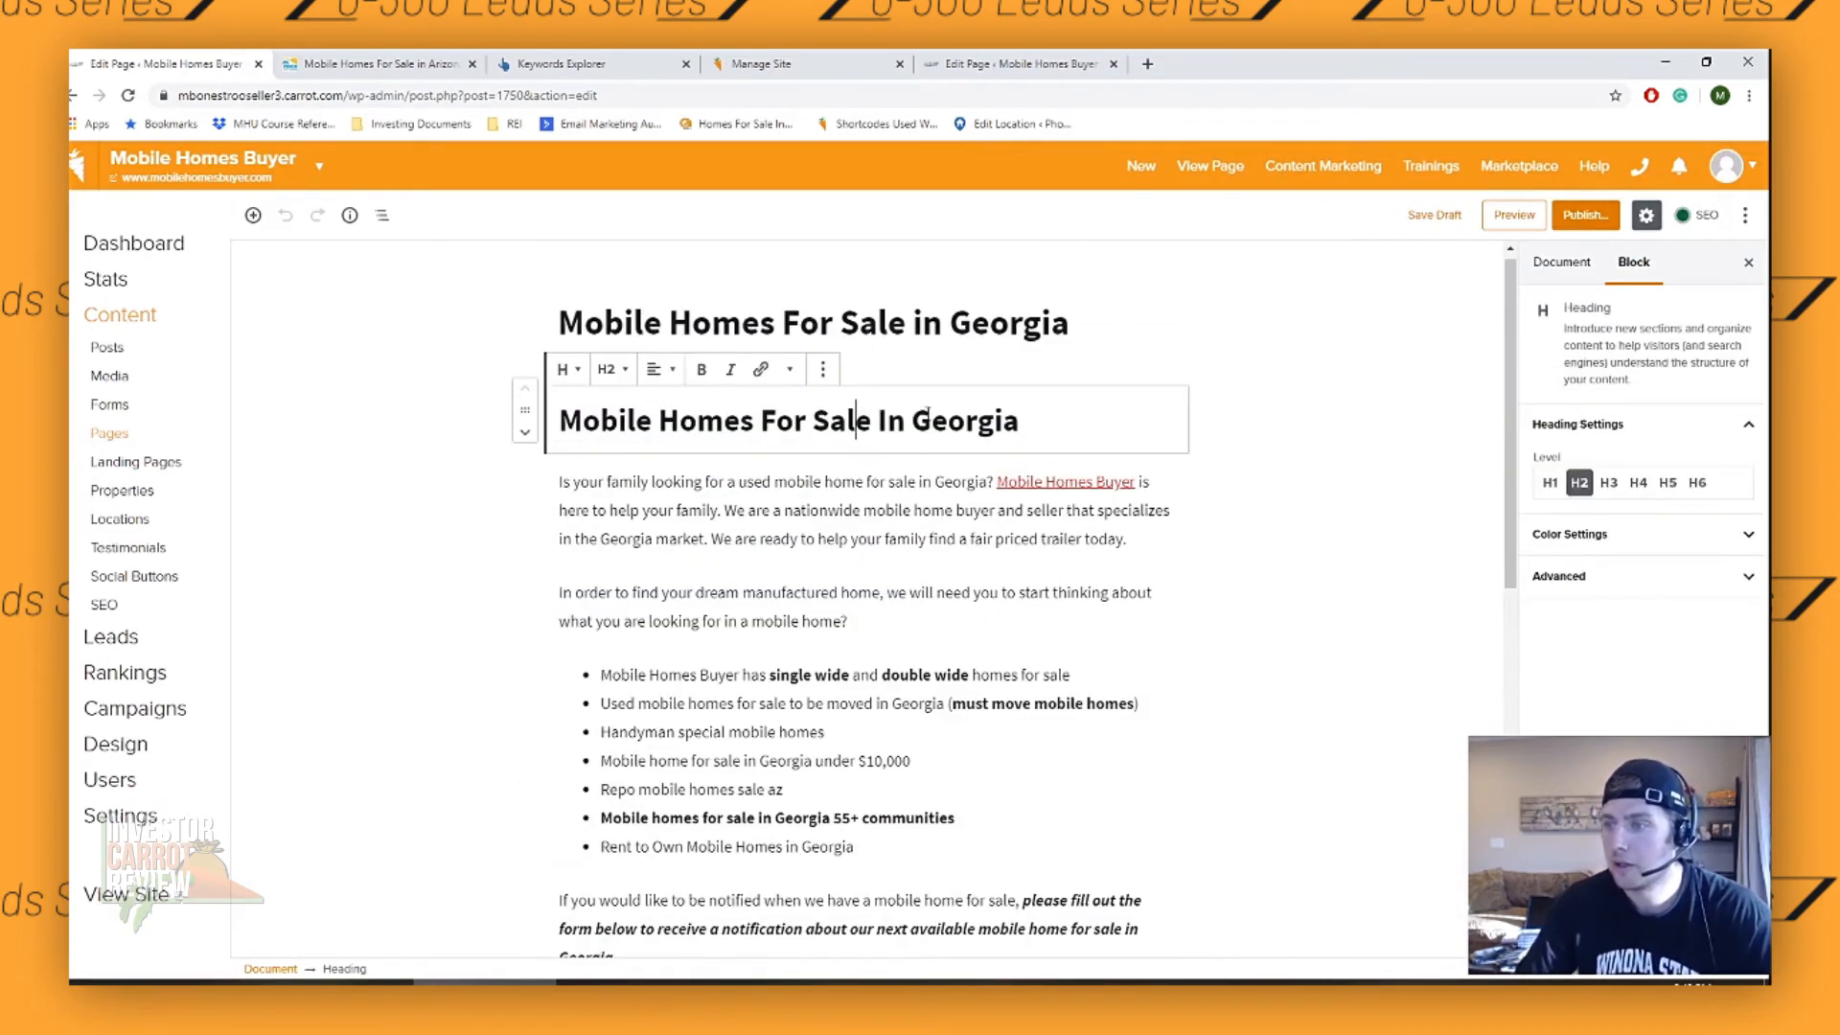
- Change the permalink slug of the draft page to mobile-homes-for-sale-in-texas
click(1005, 357)
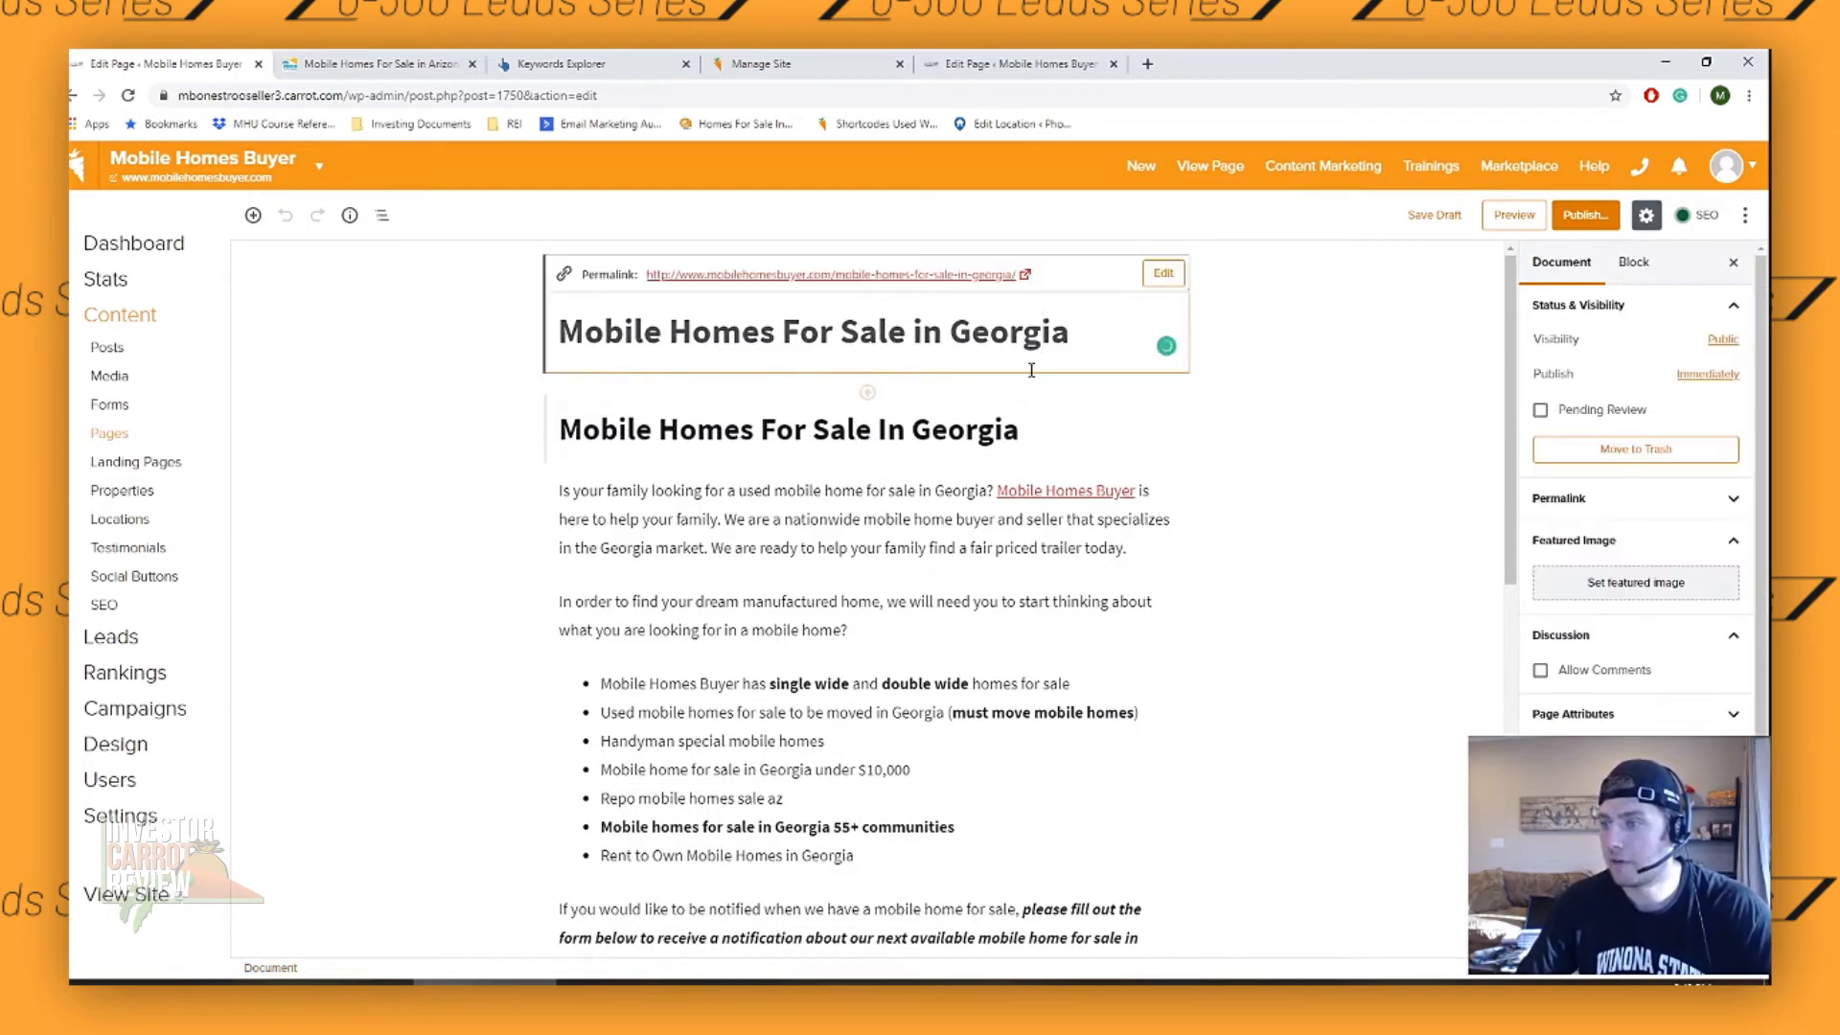
click(1162, 274)
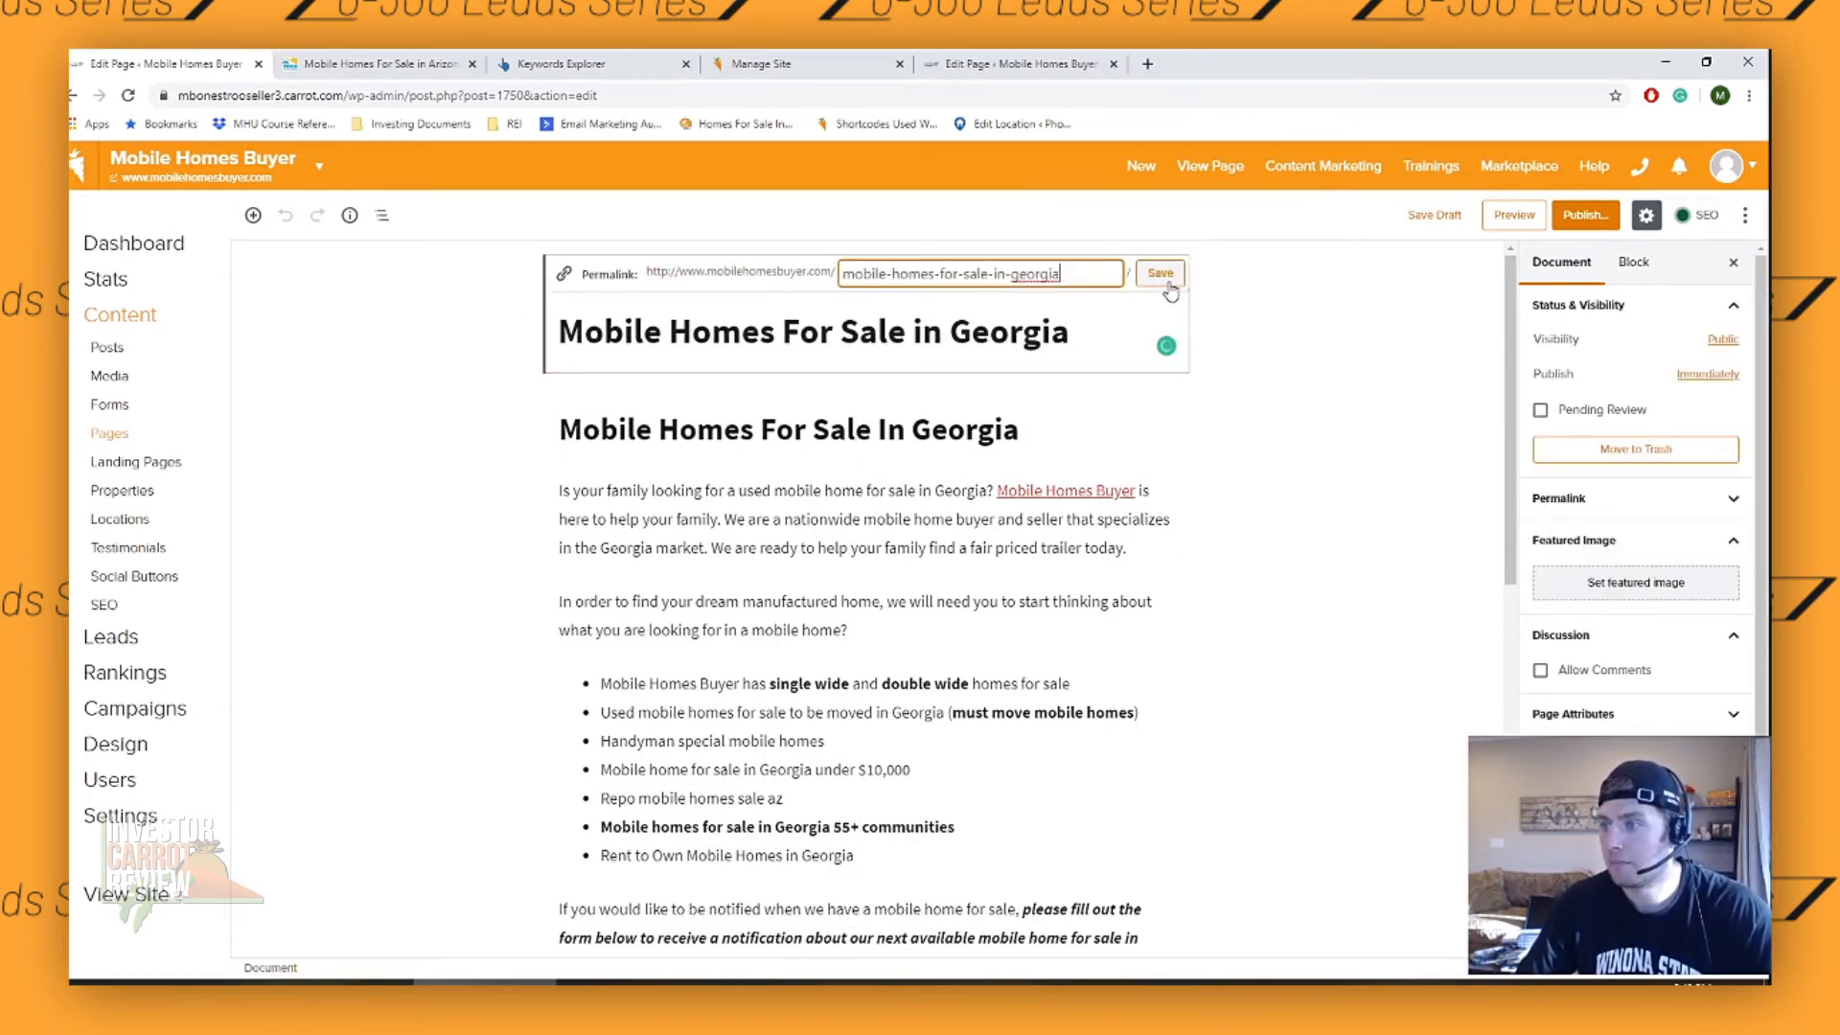
drag(1077, 269, 1029, 278)
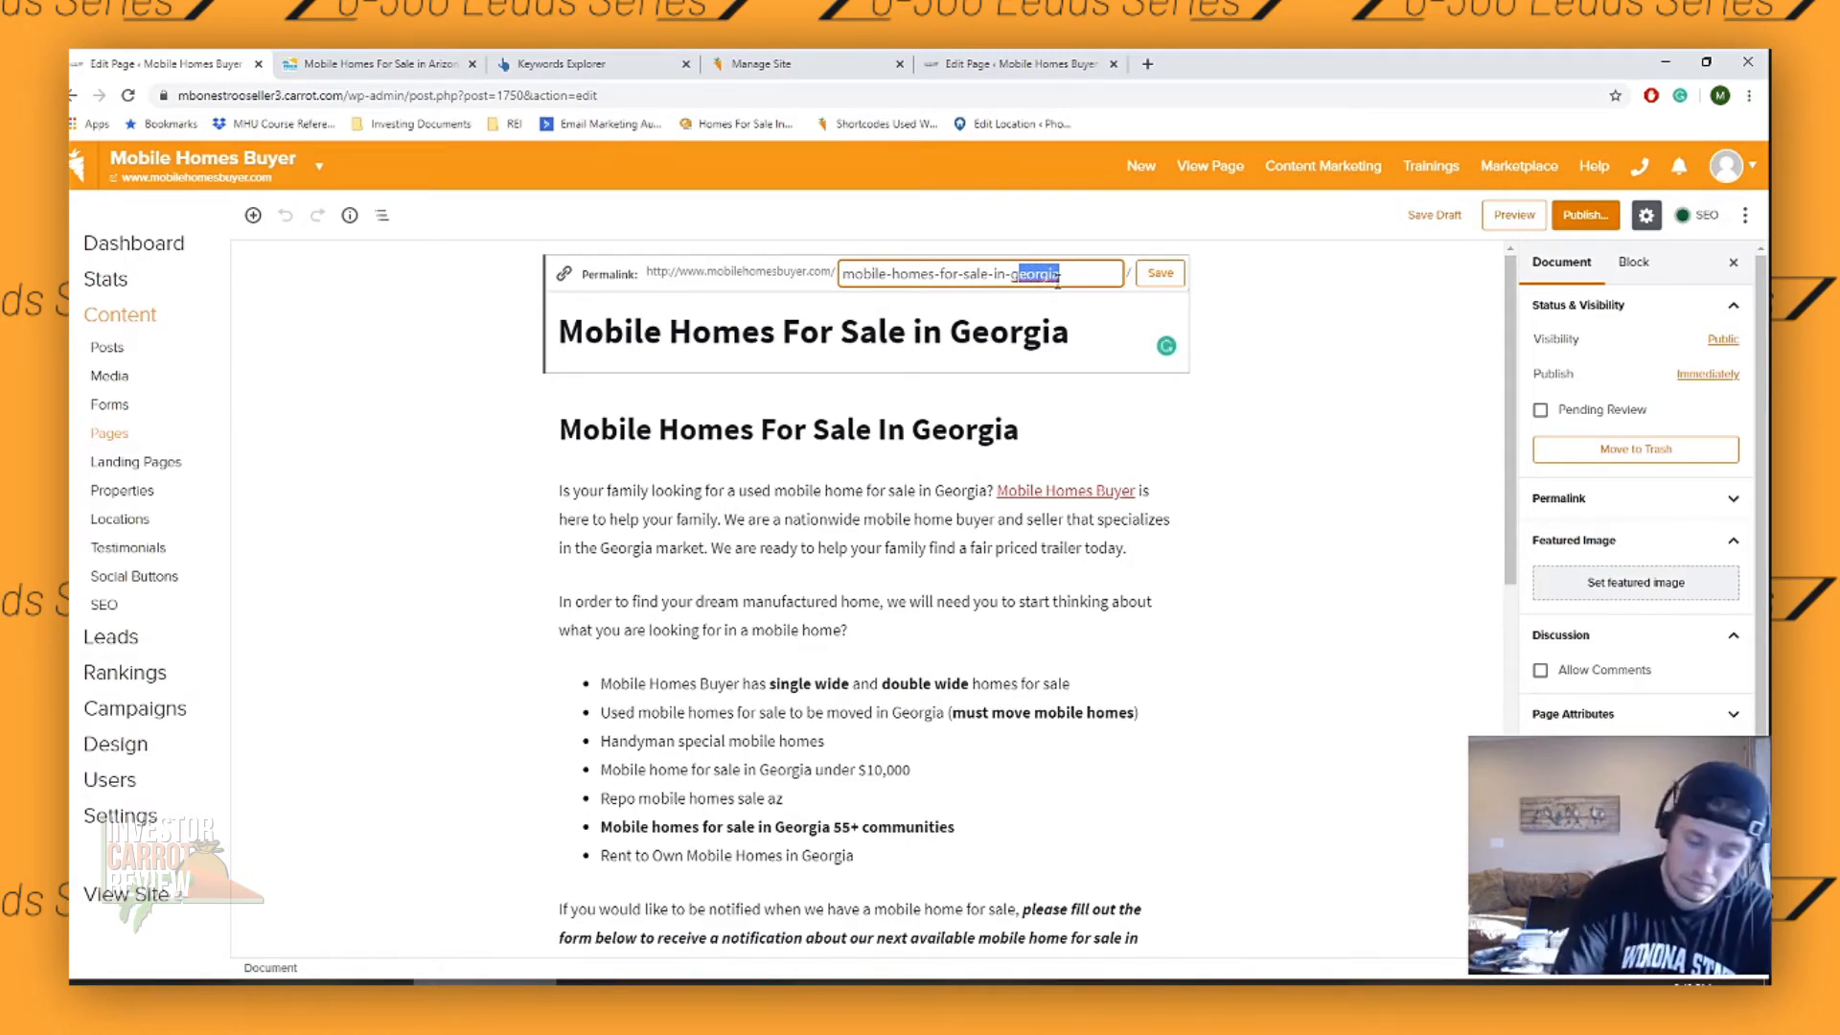
key(BackSpace)
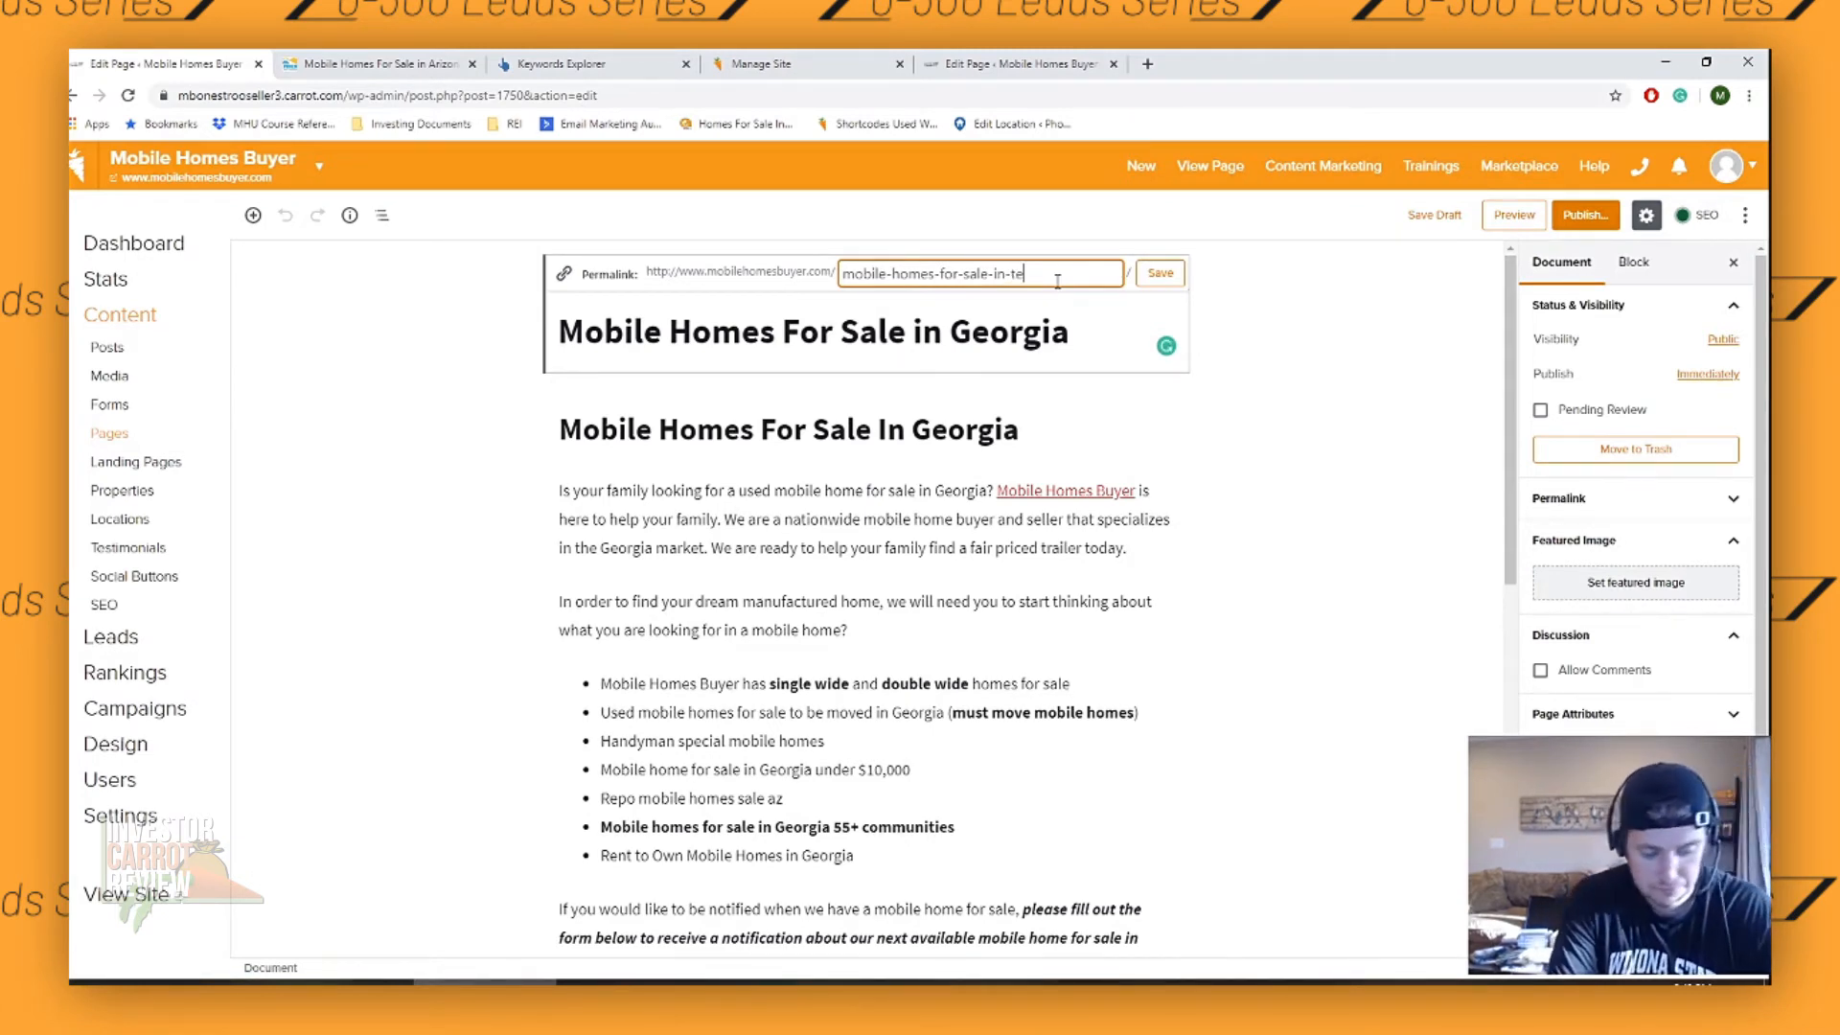
text(texas)
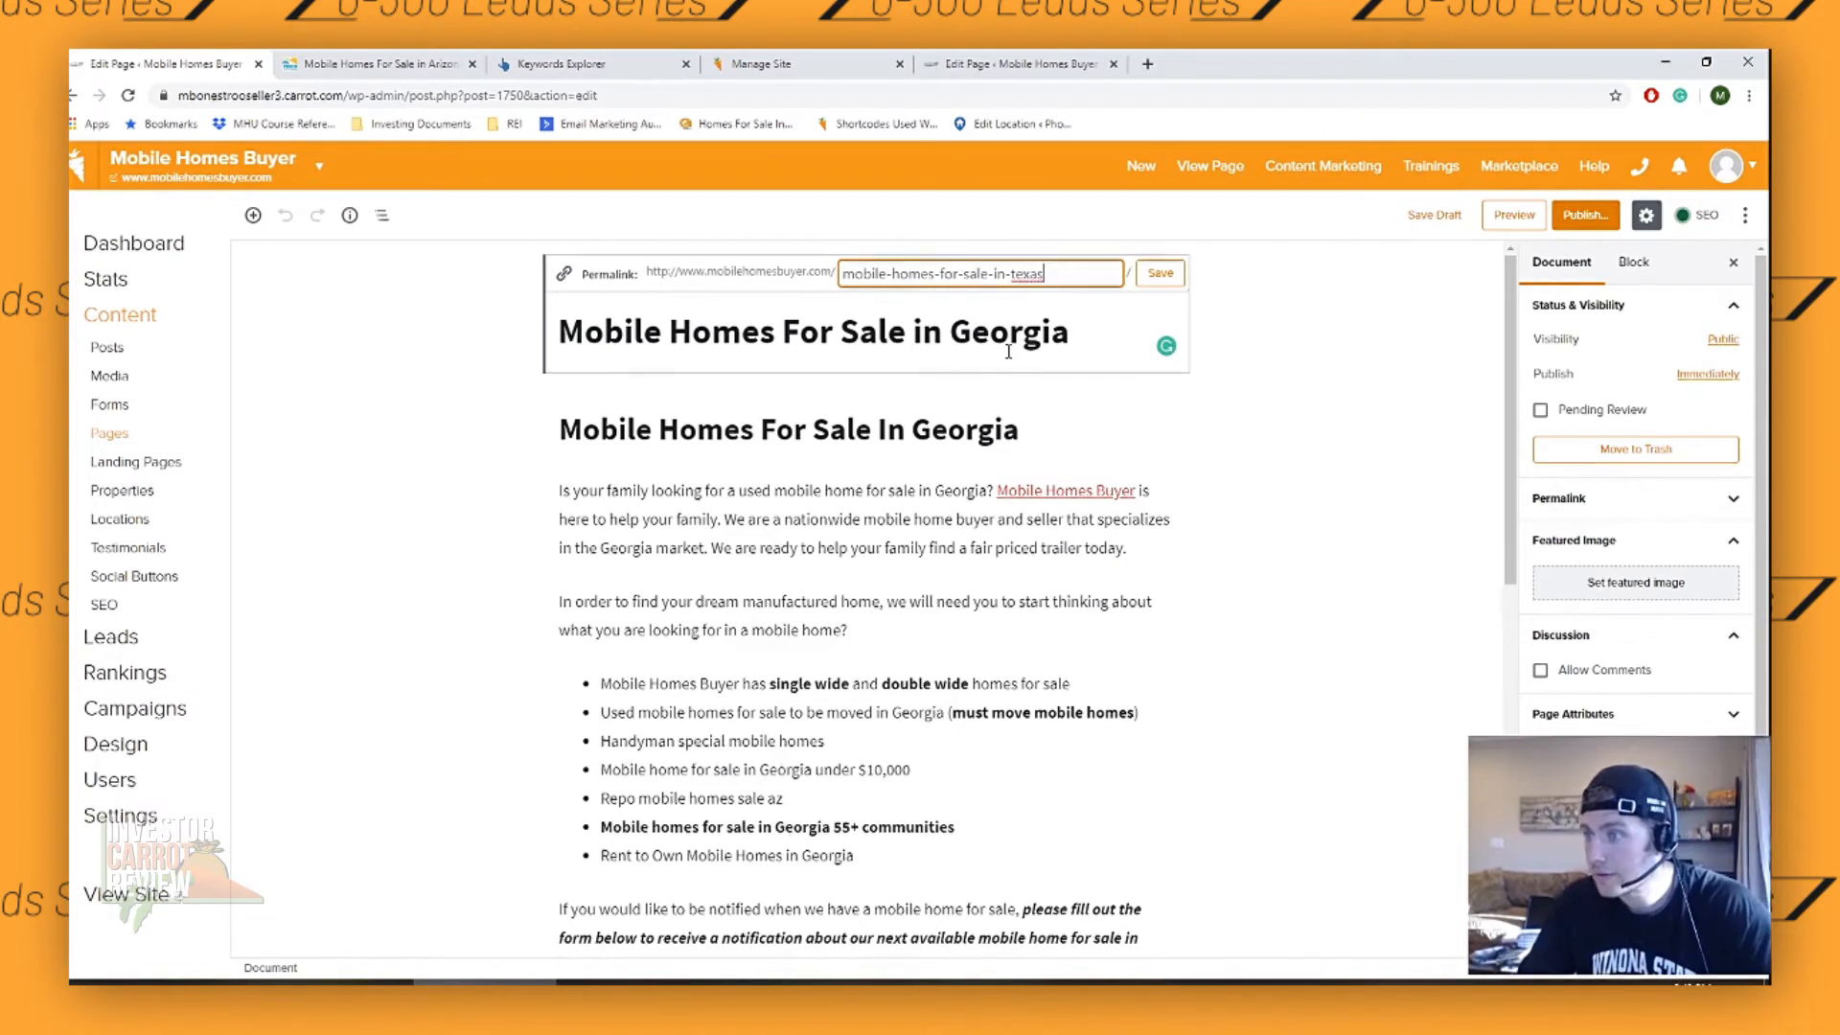
- Replace Georgia with Texas in the page title and in the heading below it
click(1073, 335)
drag(1073, 334, 954, 327)
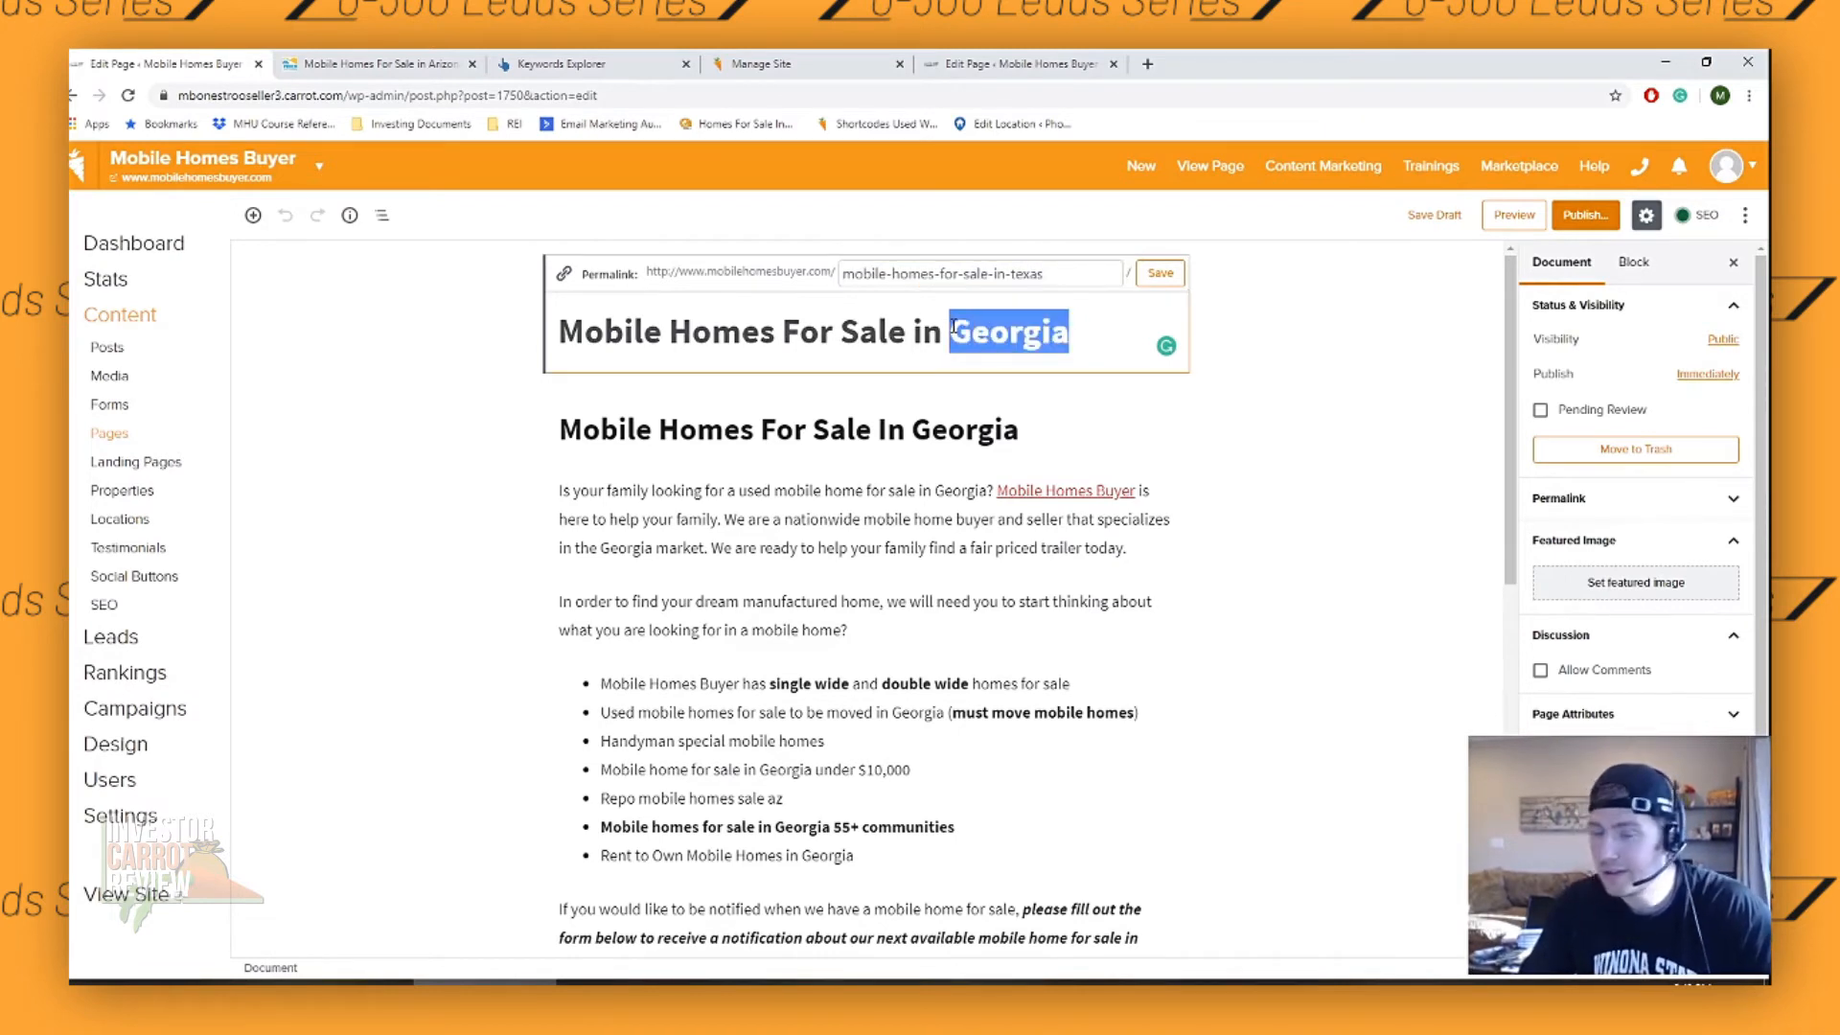
text(Te)
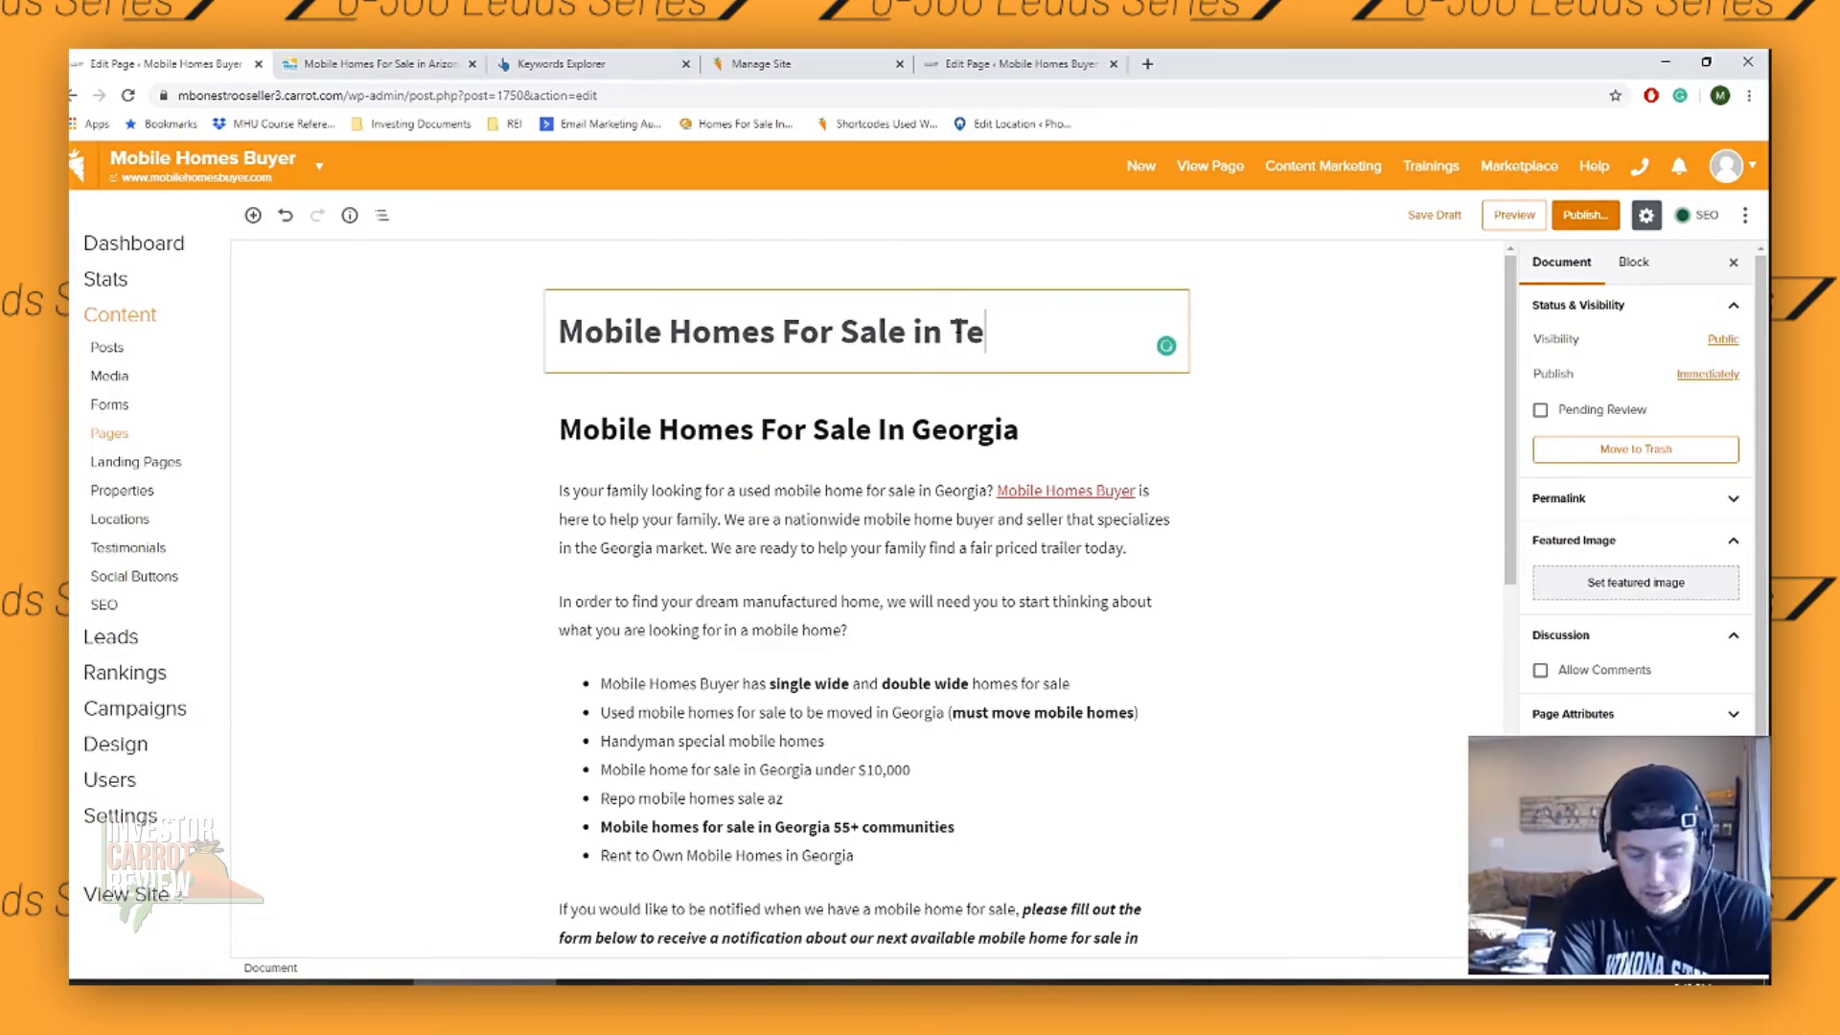
text(xas)
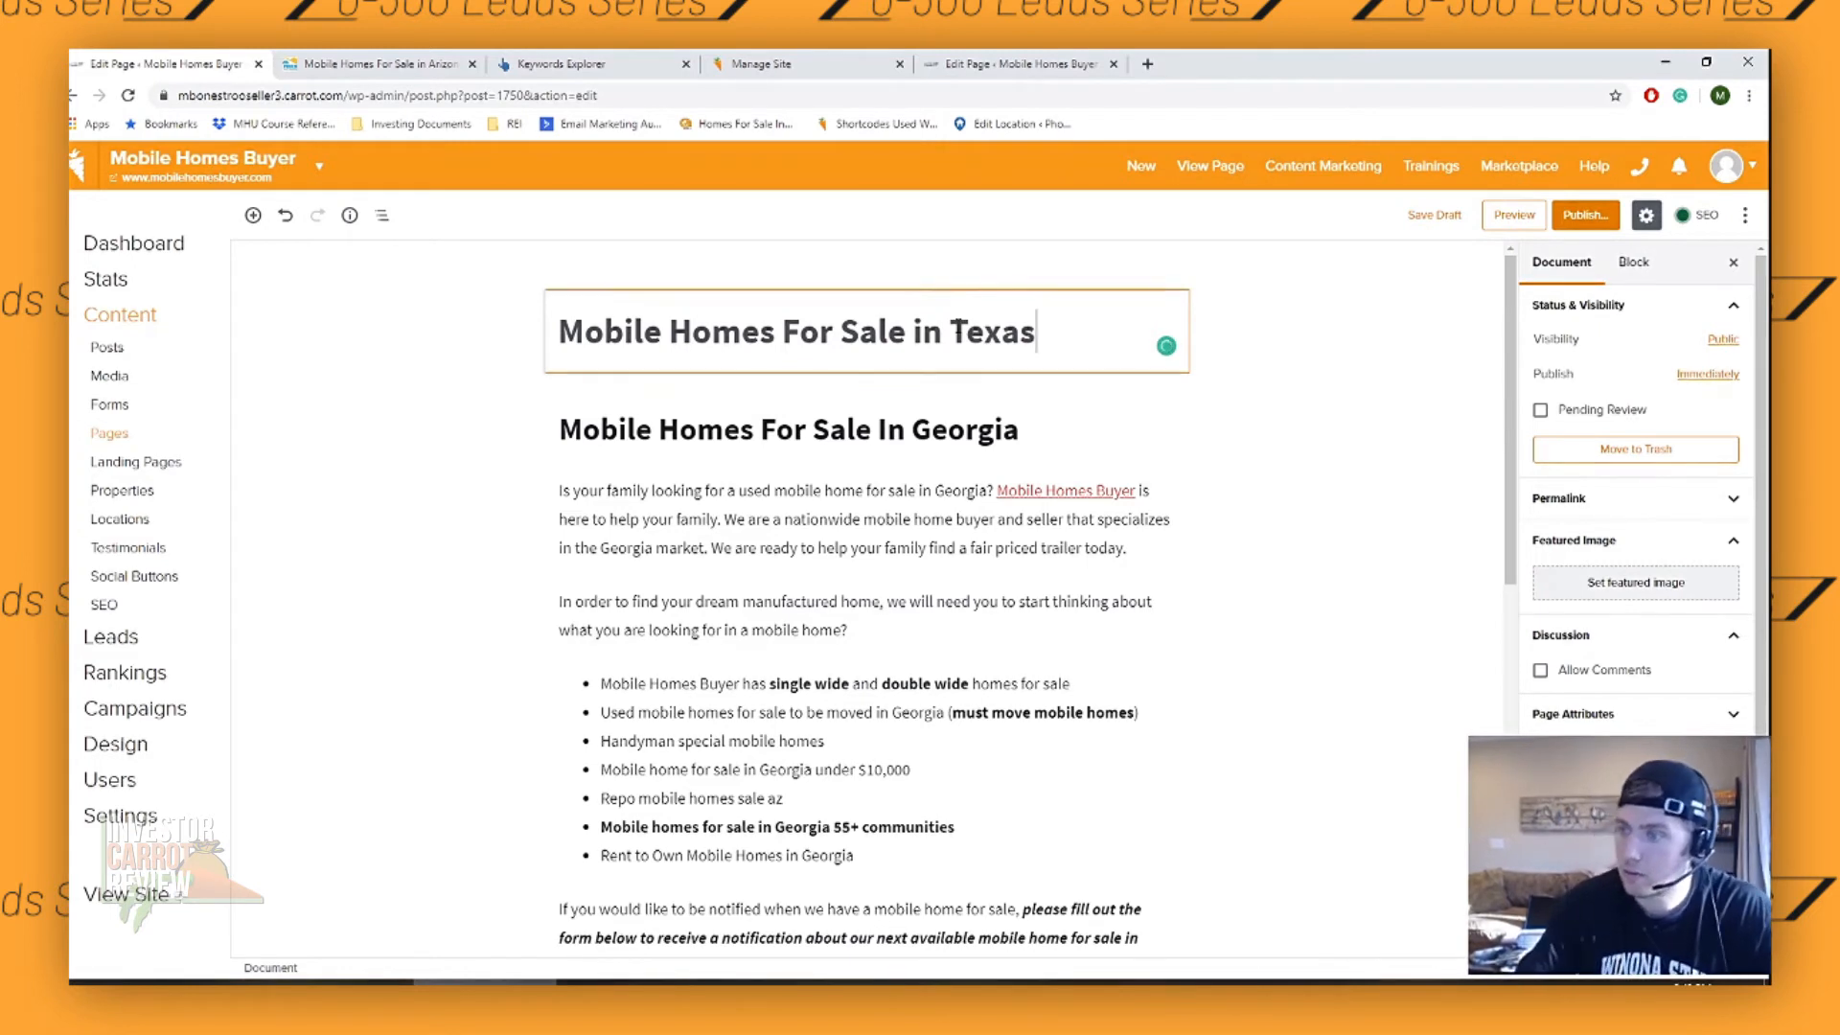
click(949, 428)
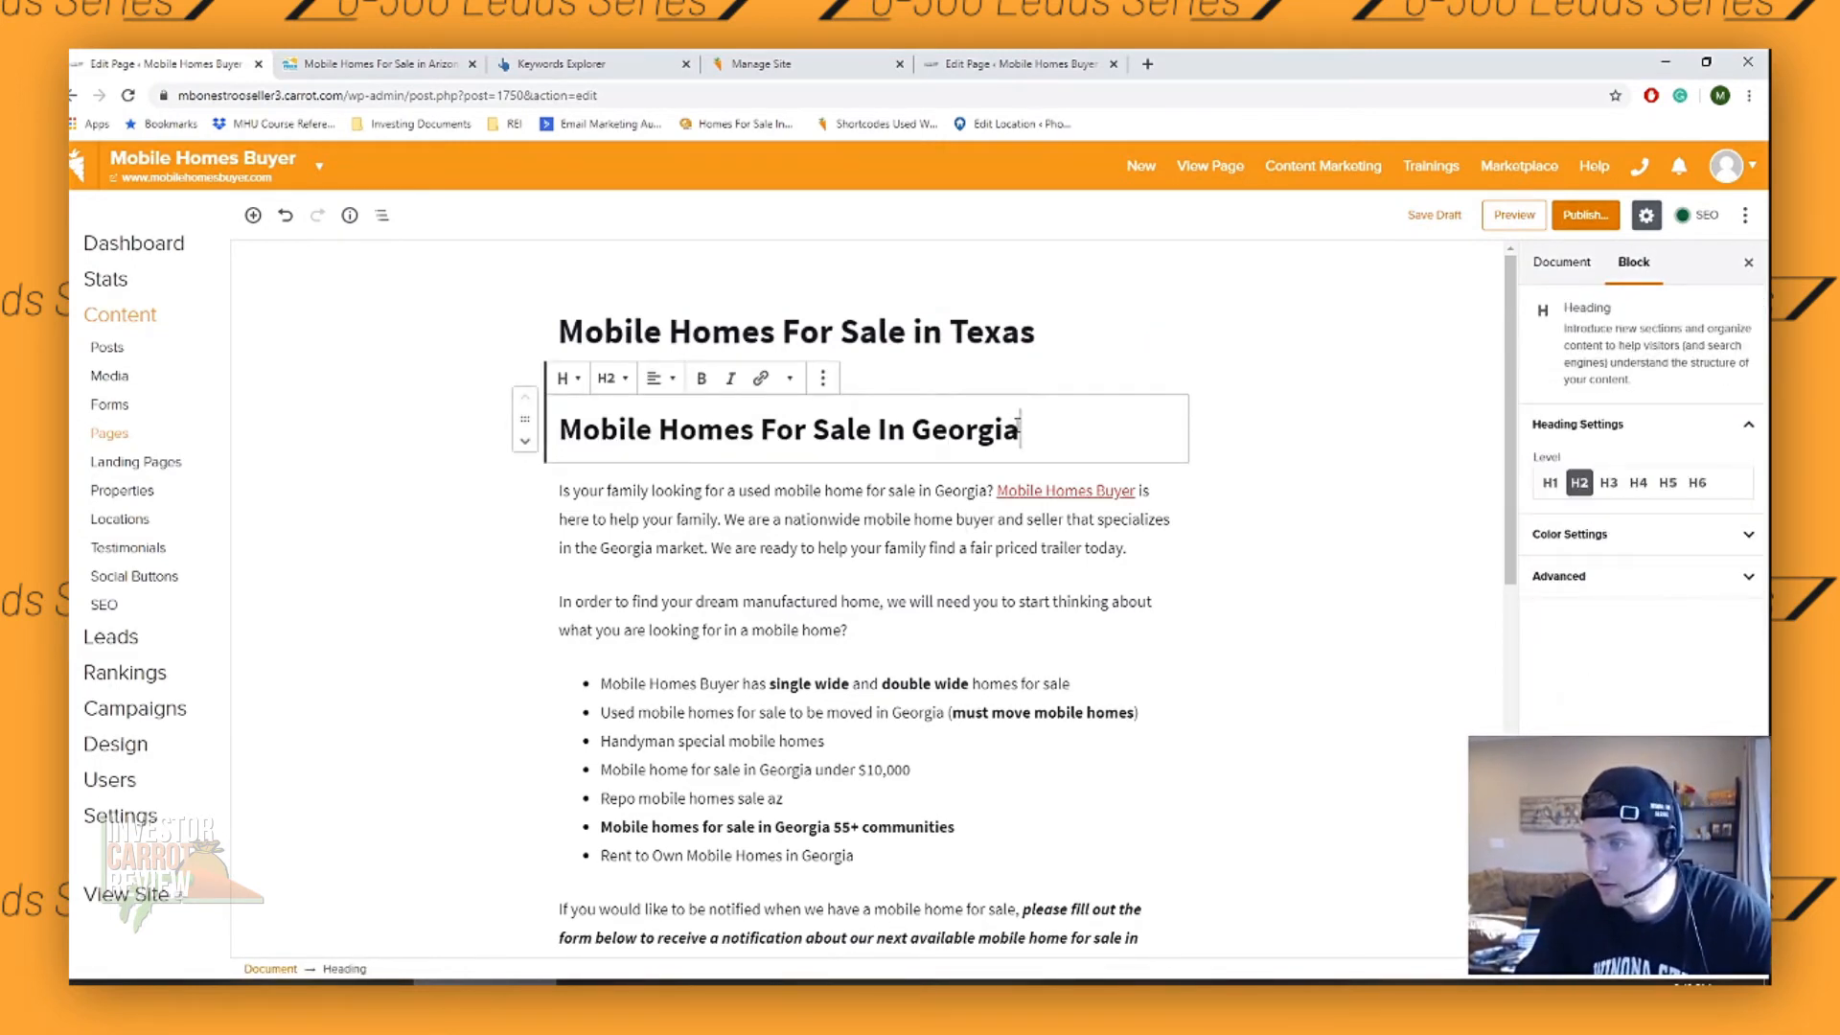
drag(1019, 429, 912, 428)
text(Texas)
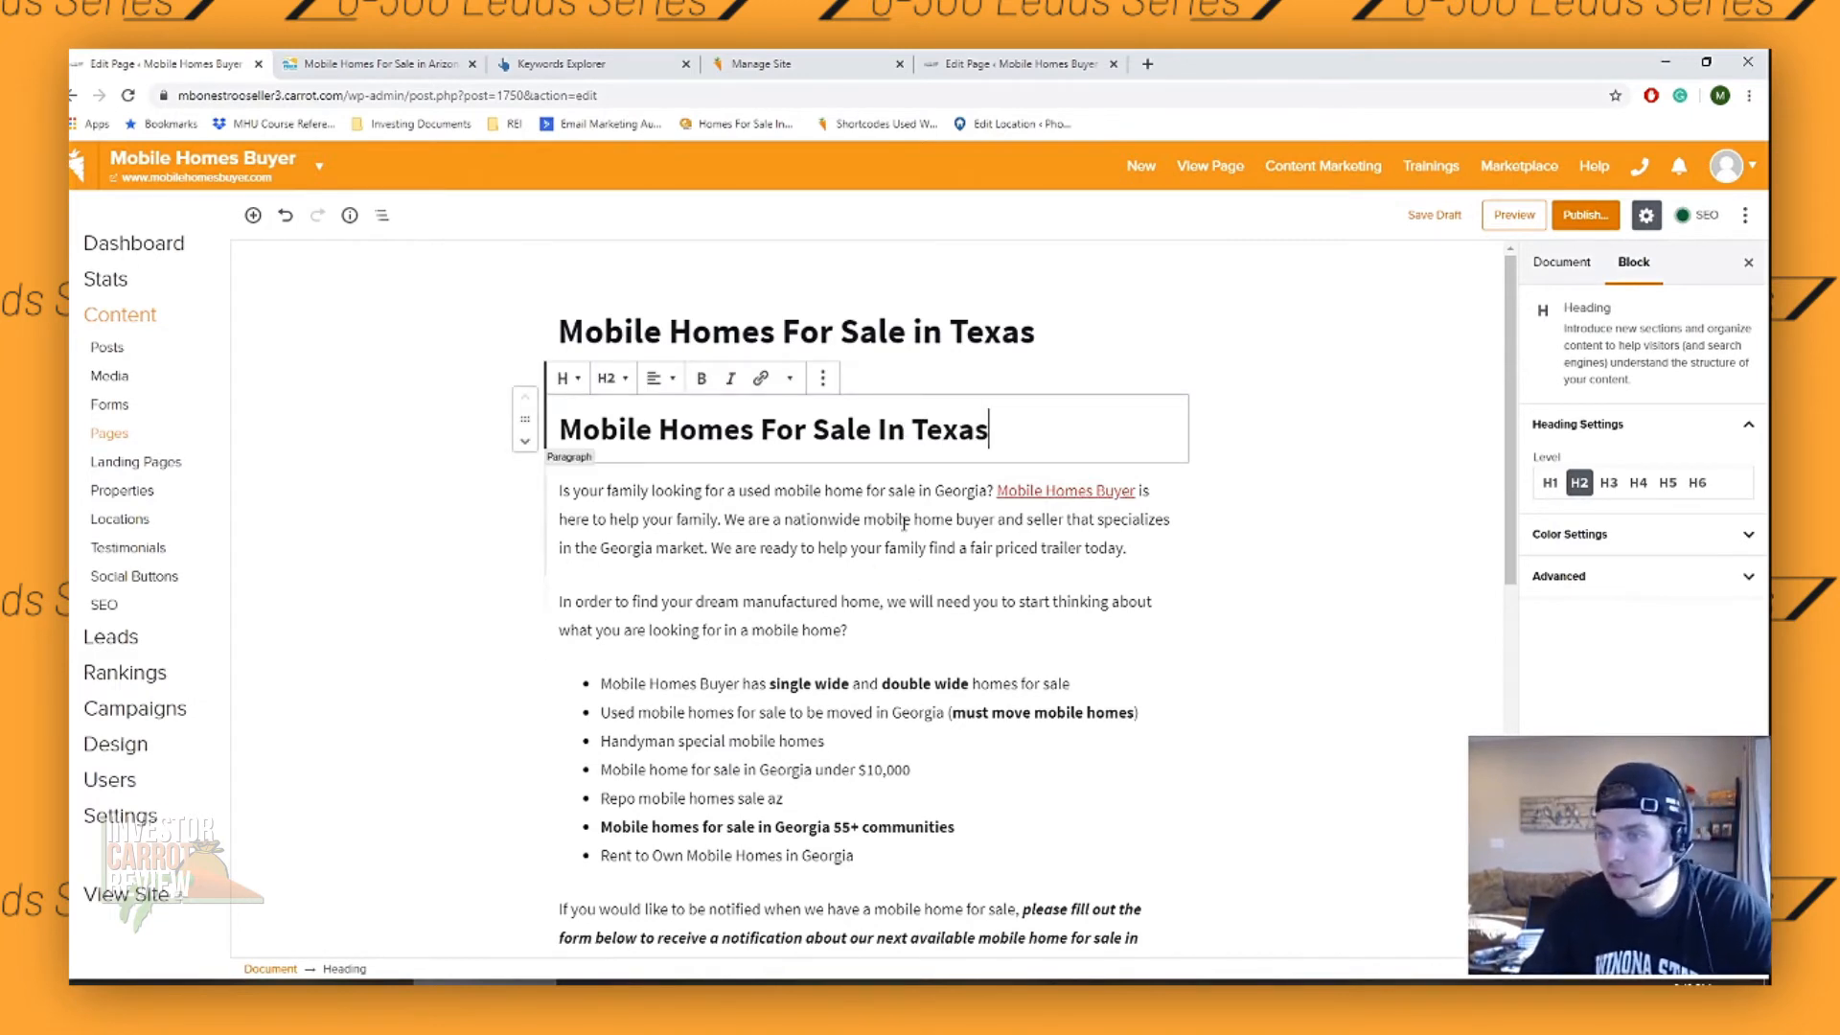
- Replace Georgia with Texas in the intro paragraph and in the bullet about used mobile homes to be moved
click(989, 491)
drag(989, 491, 940, 490)
text(Texas)
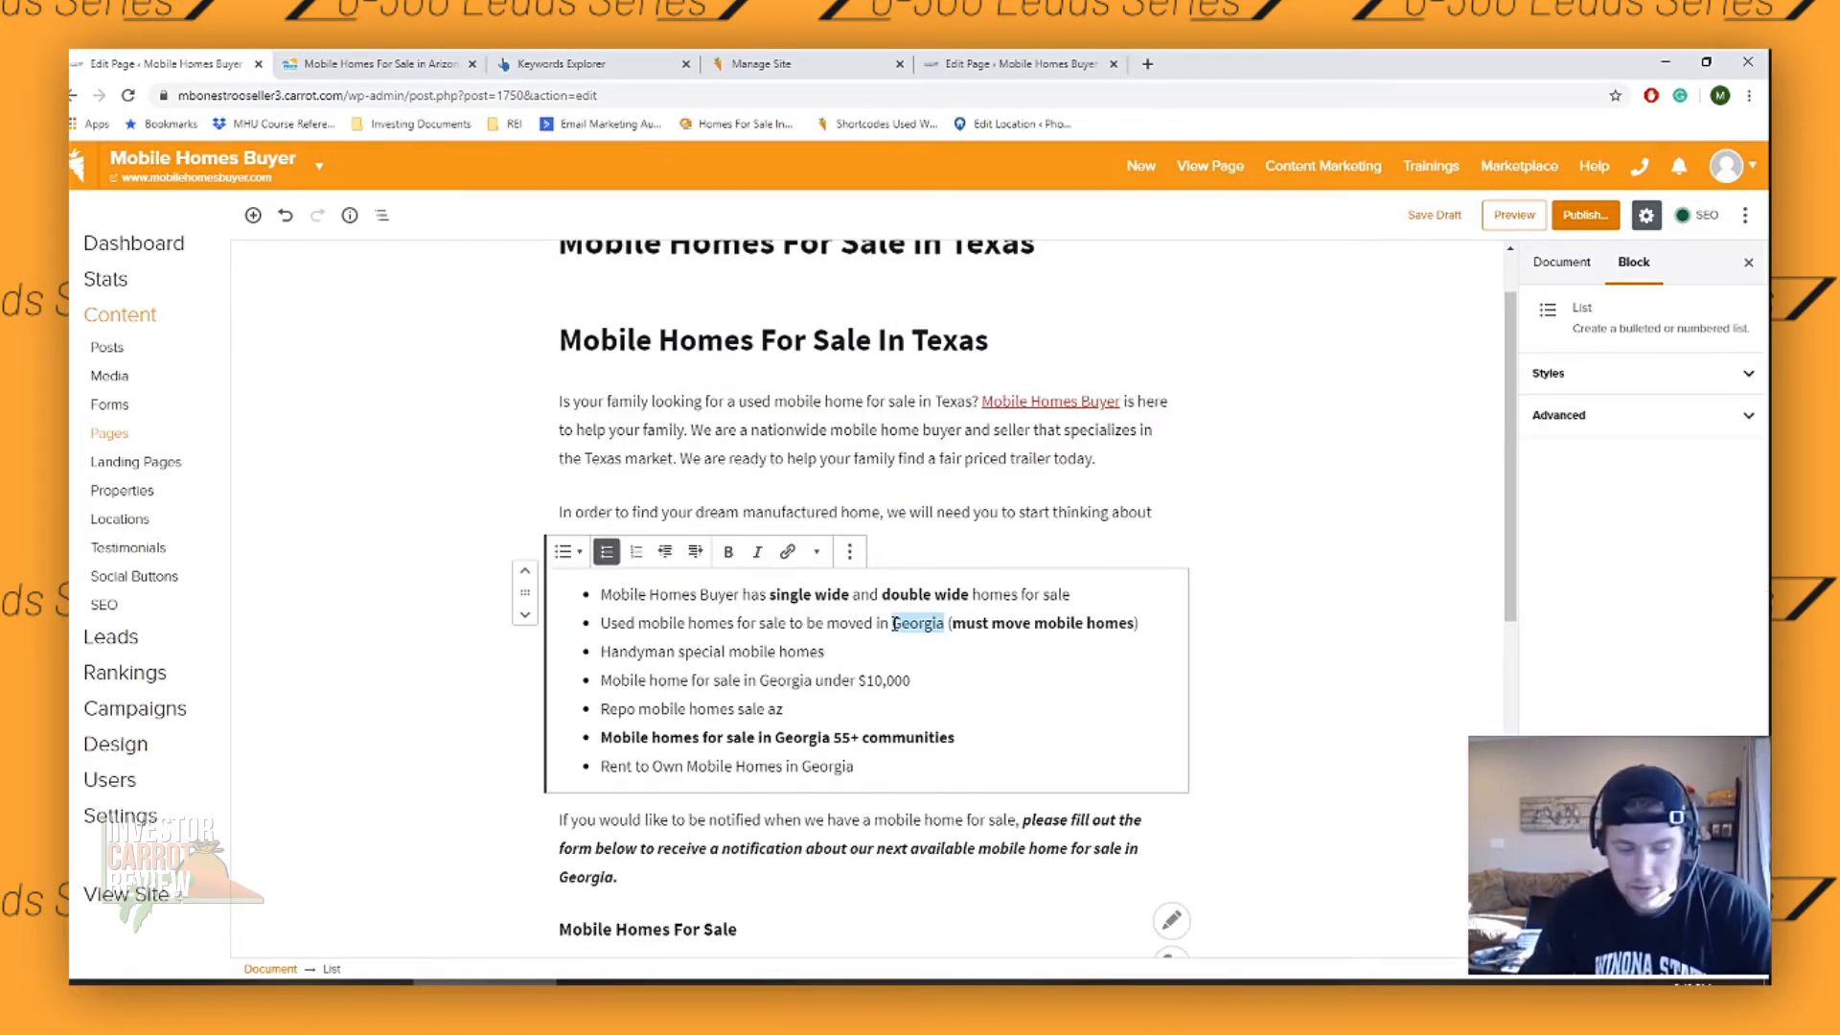
text(Texas)
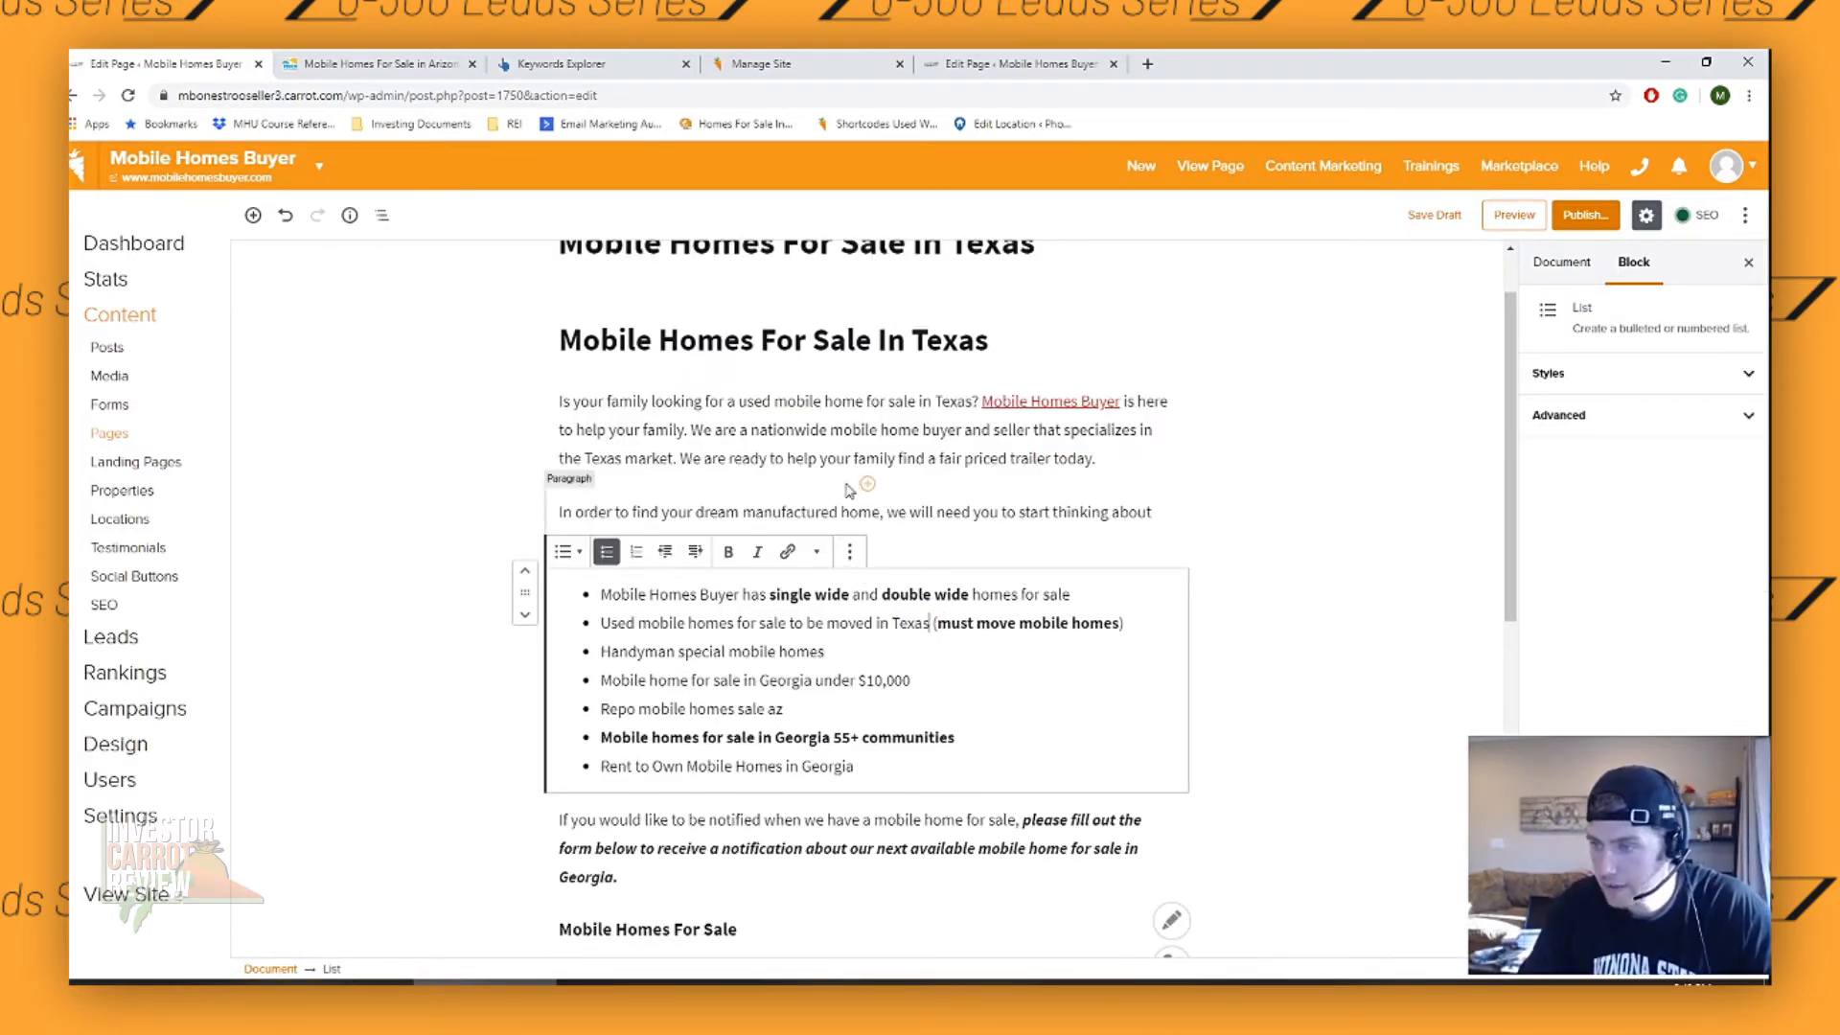
- Replace Georgia with Texas in the under $10,000, 55+ communities and Rent to Own bullets, and az with Tx in the repo bullet
click(809, 440)
scroll(839, 476, down, 2)
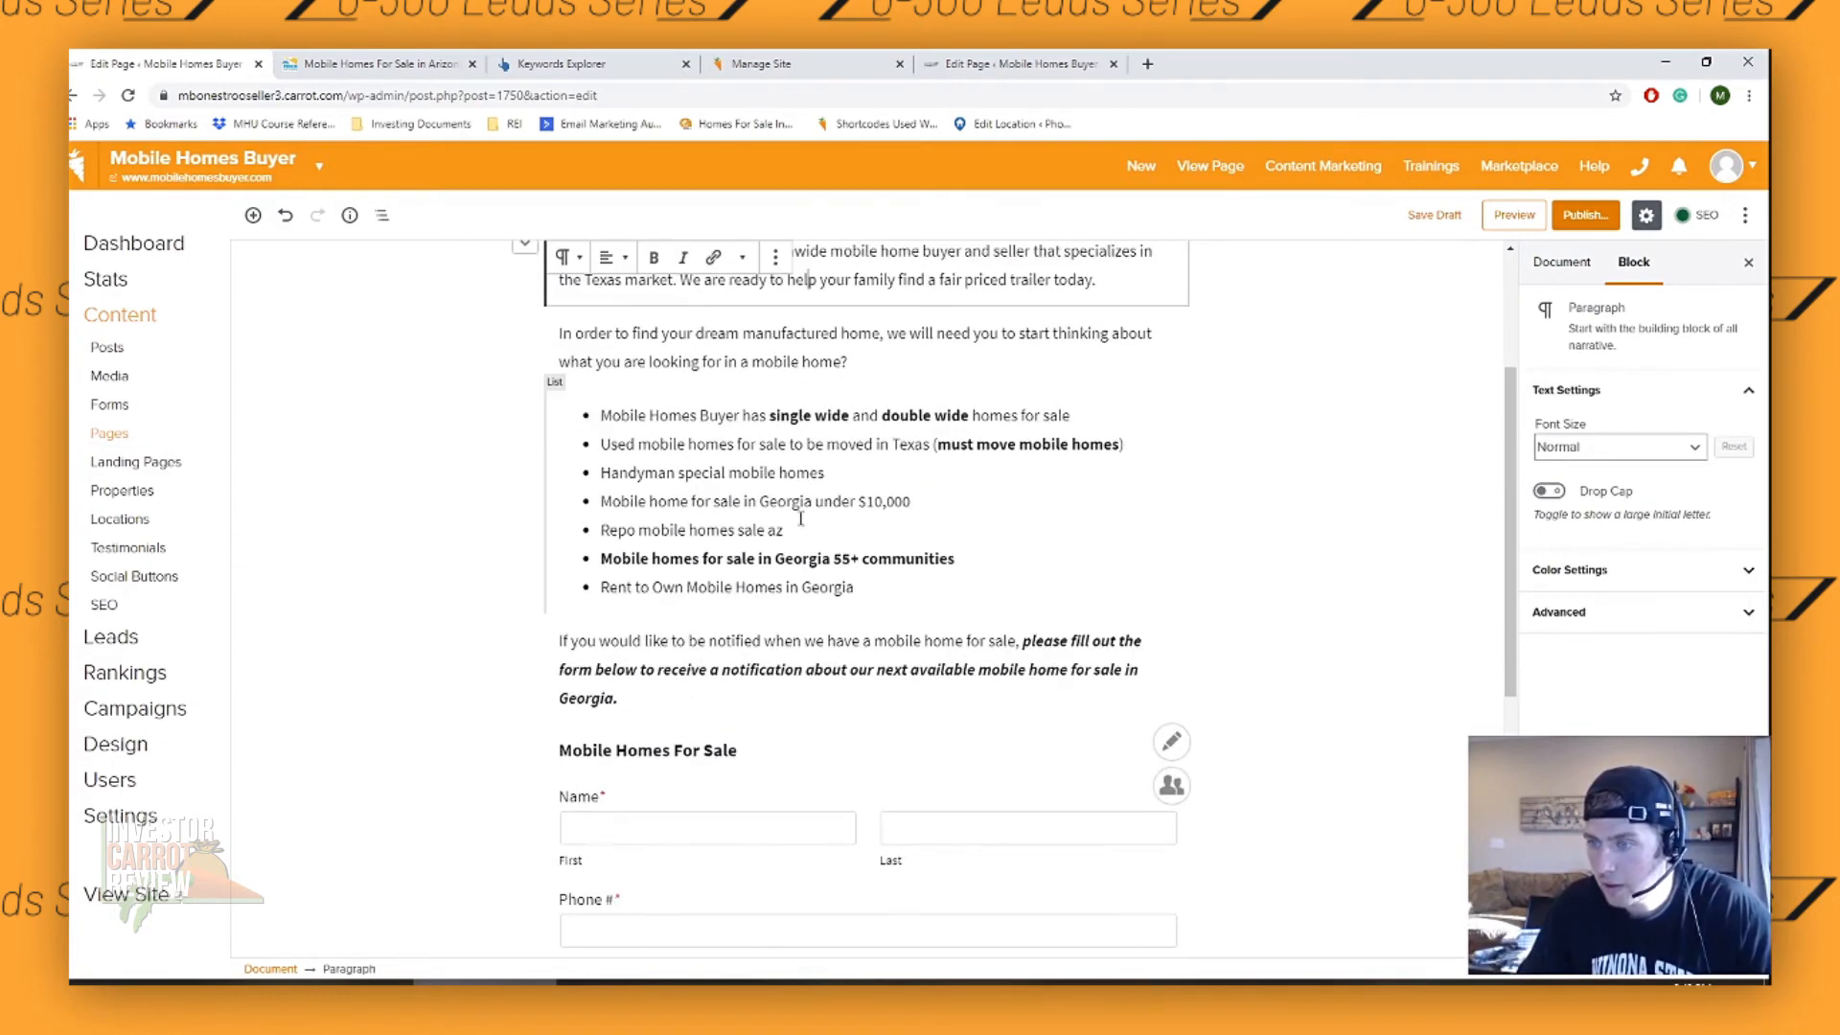
drag(813, 502, 758, 501)
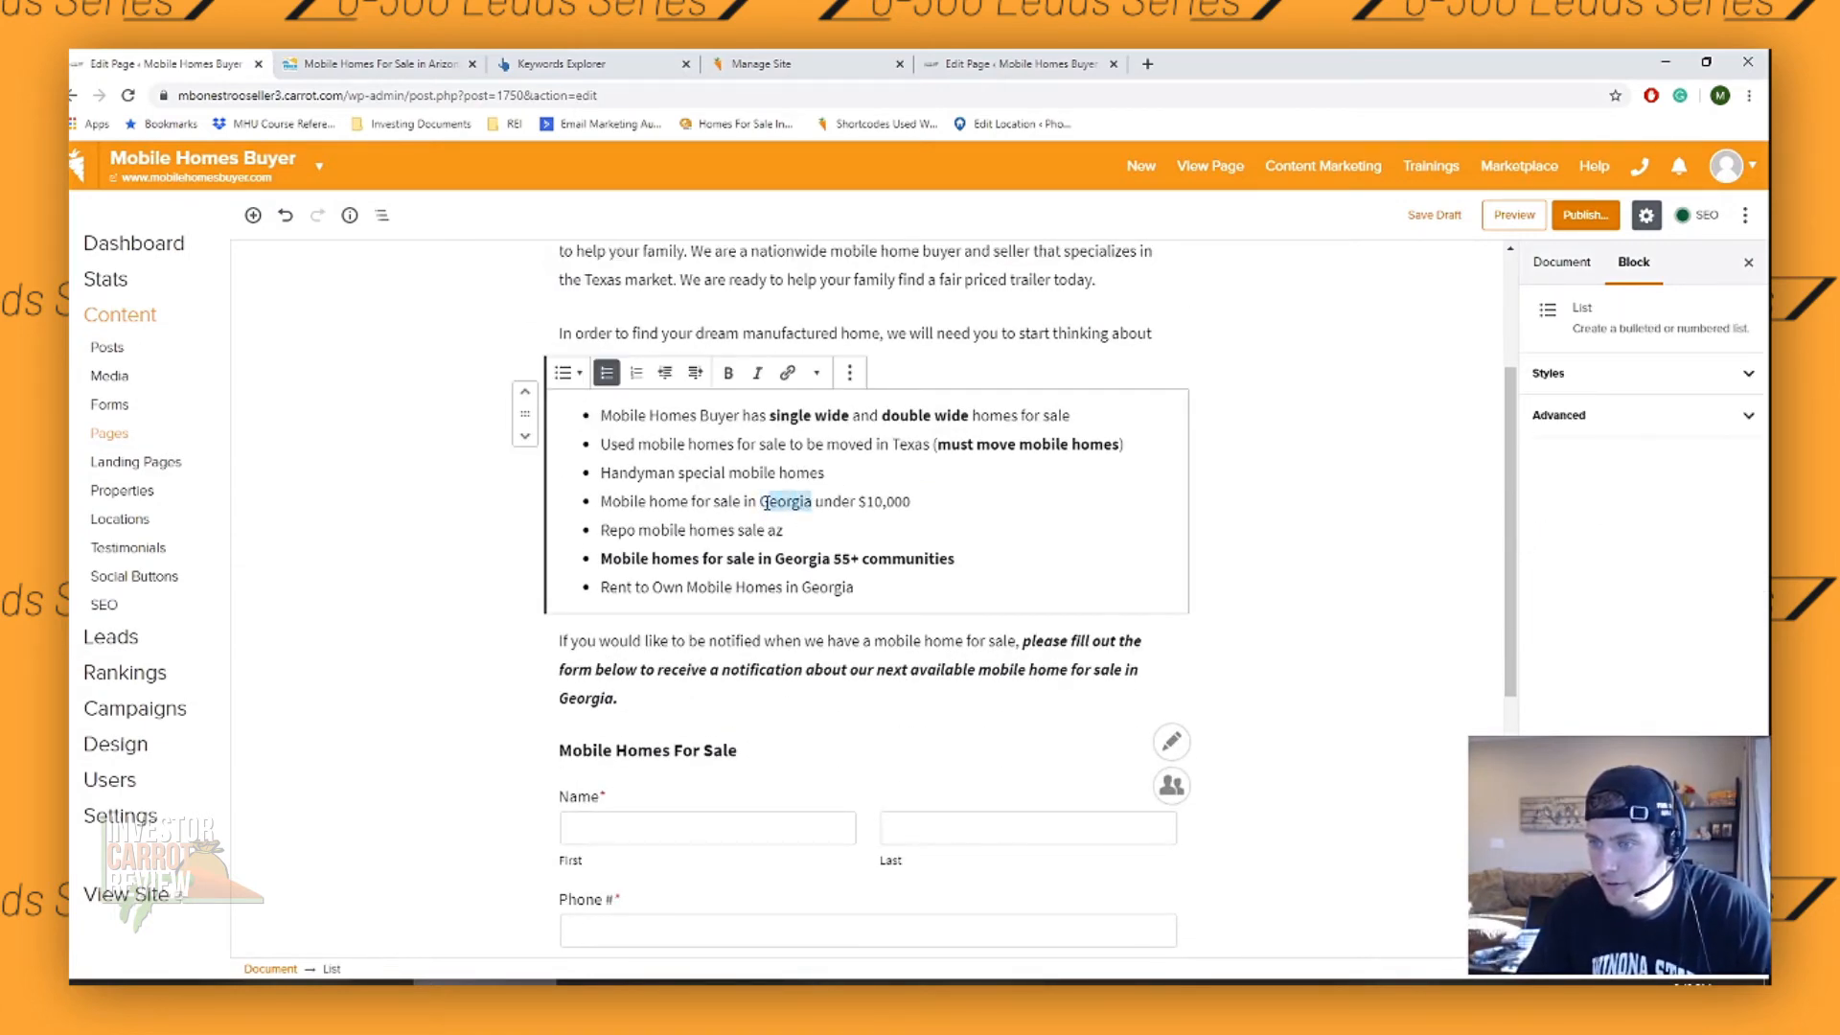
text(Texas)
double_click(775, 530)
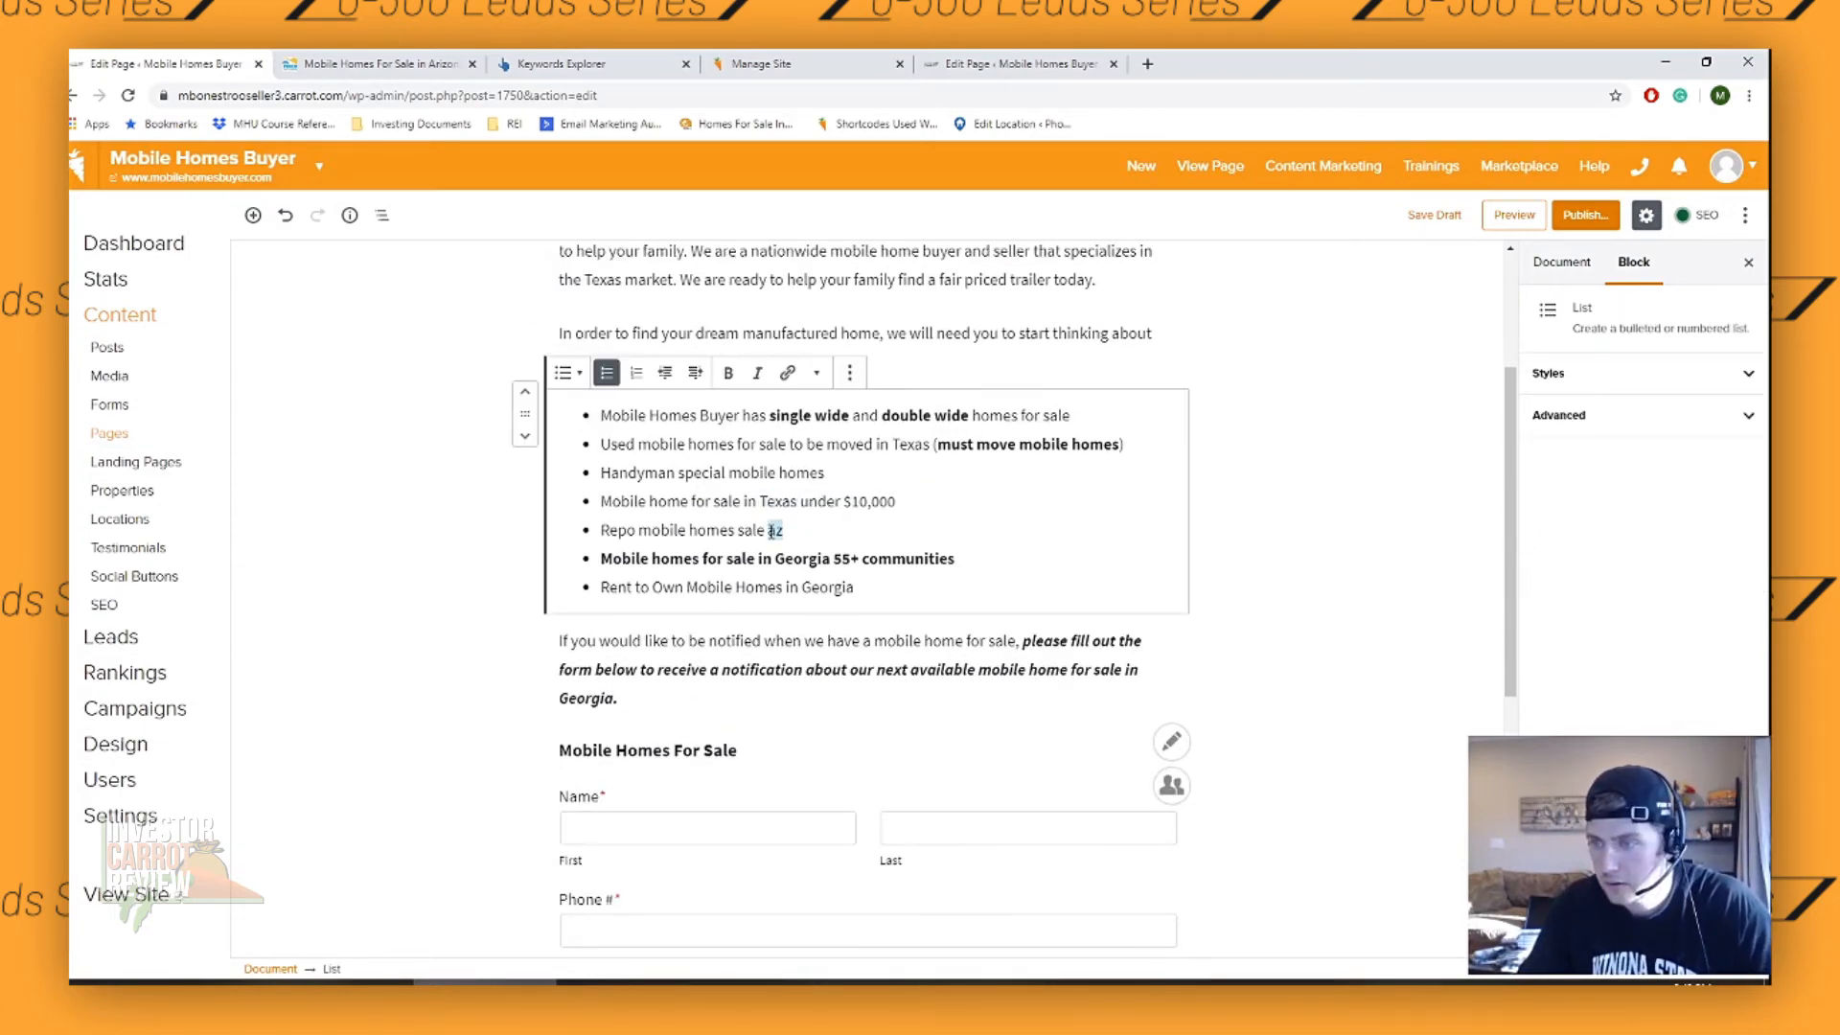
text(Tx)
drag(830, 559, 802, 588)
text(TexasTexas)
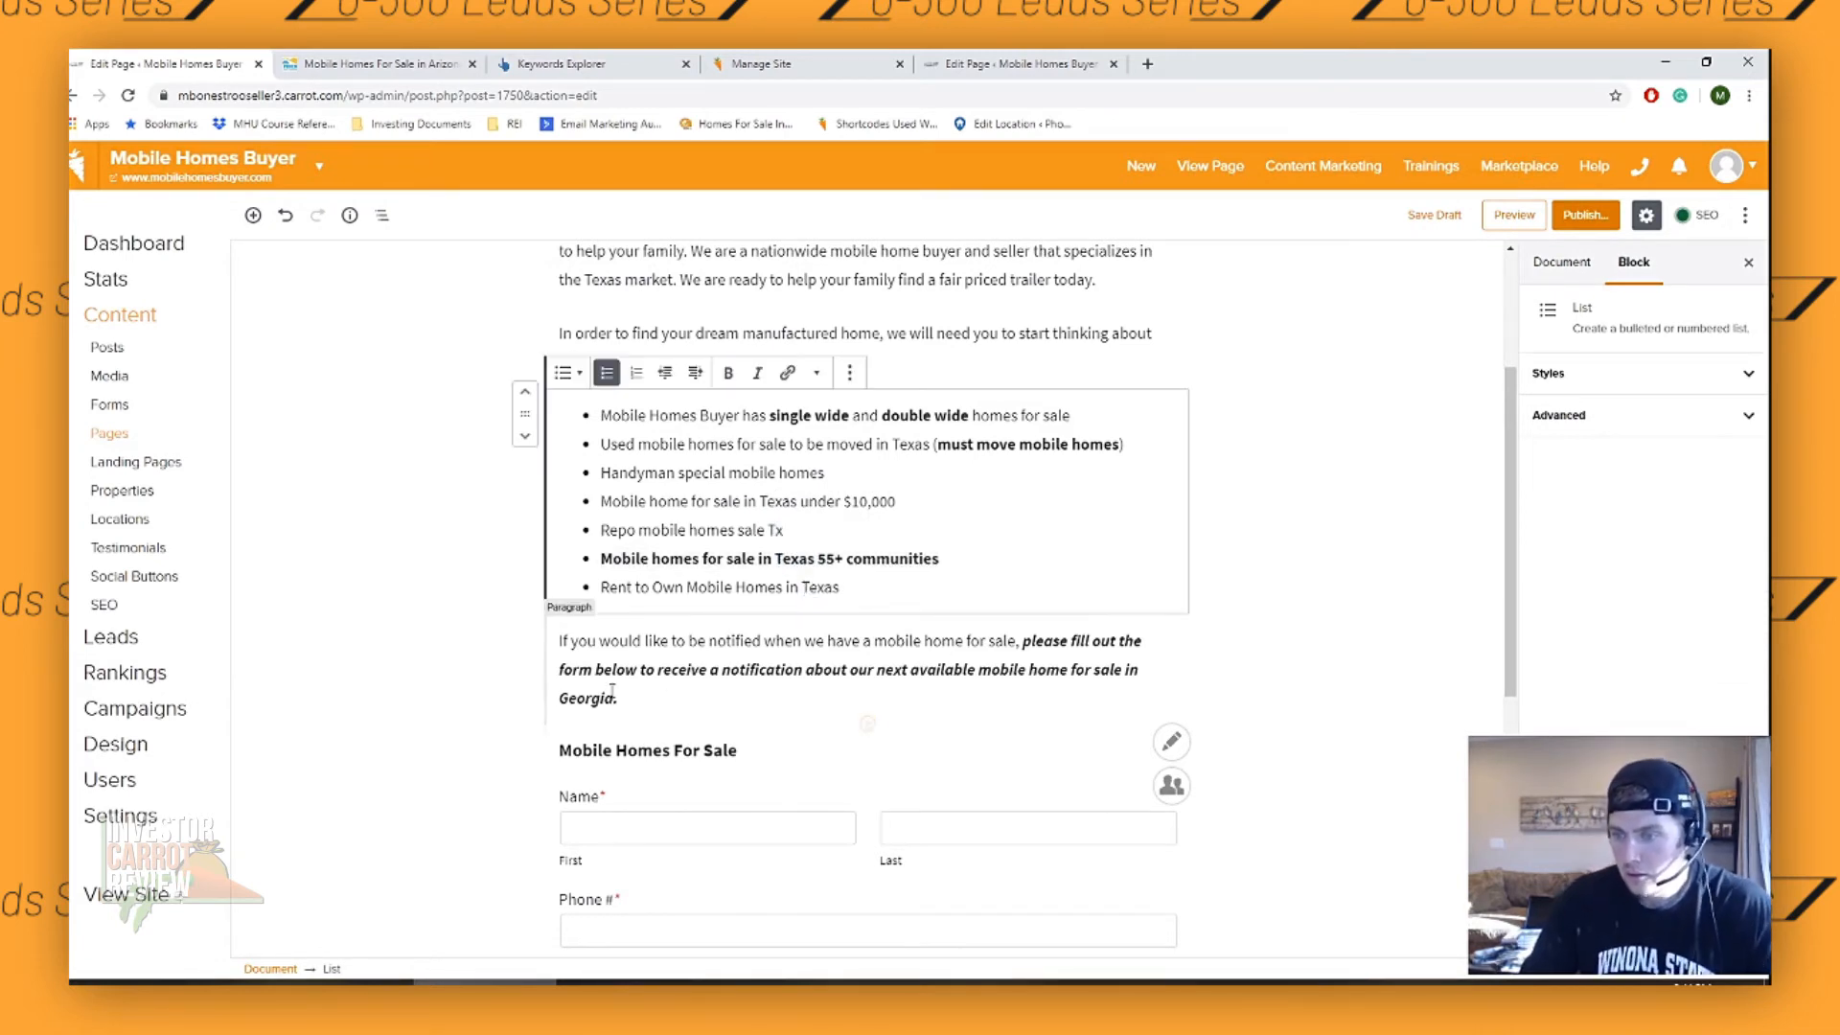
- Replace Georgia with Texas at the end of the bold italic notification sentence above the buyer form
click(576, 700)
drag(605, 706, 559, 699)
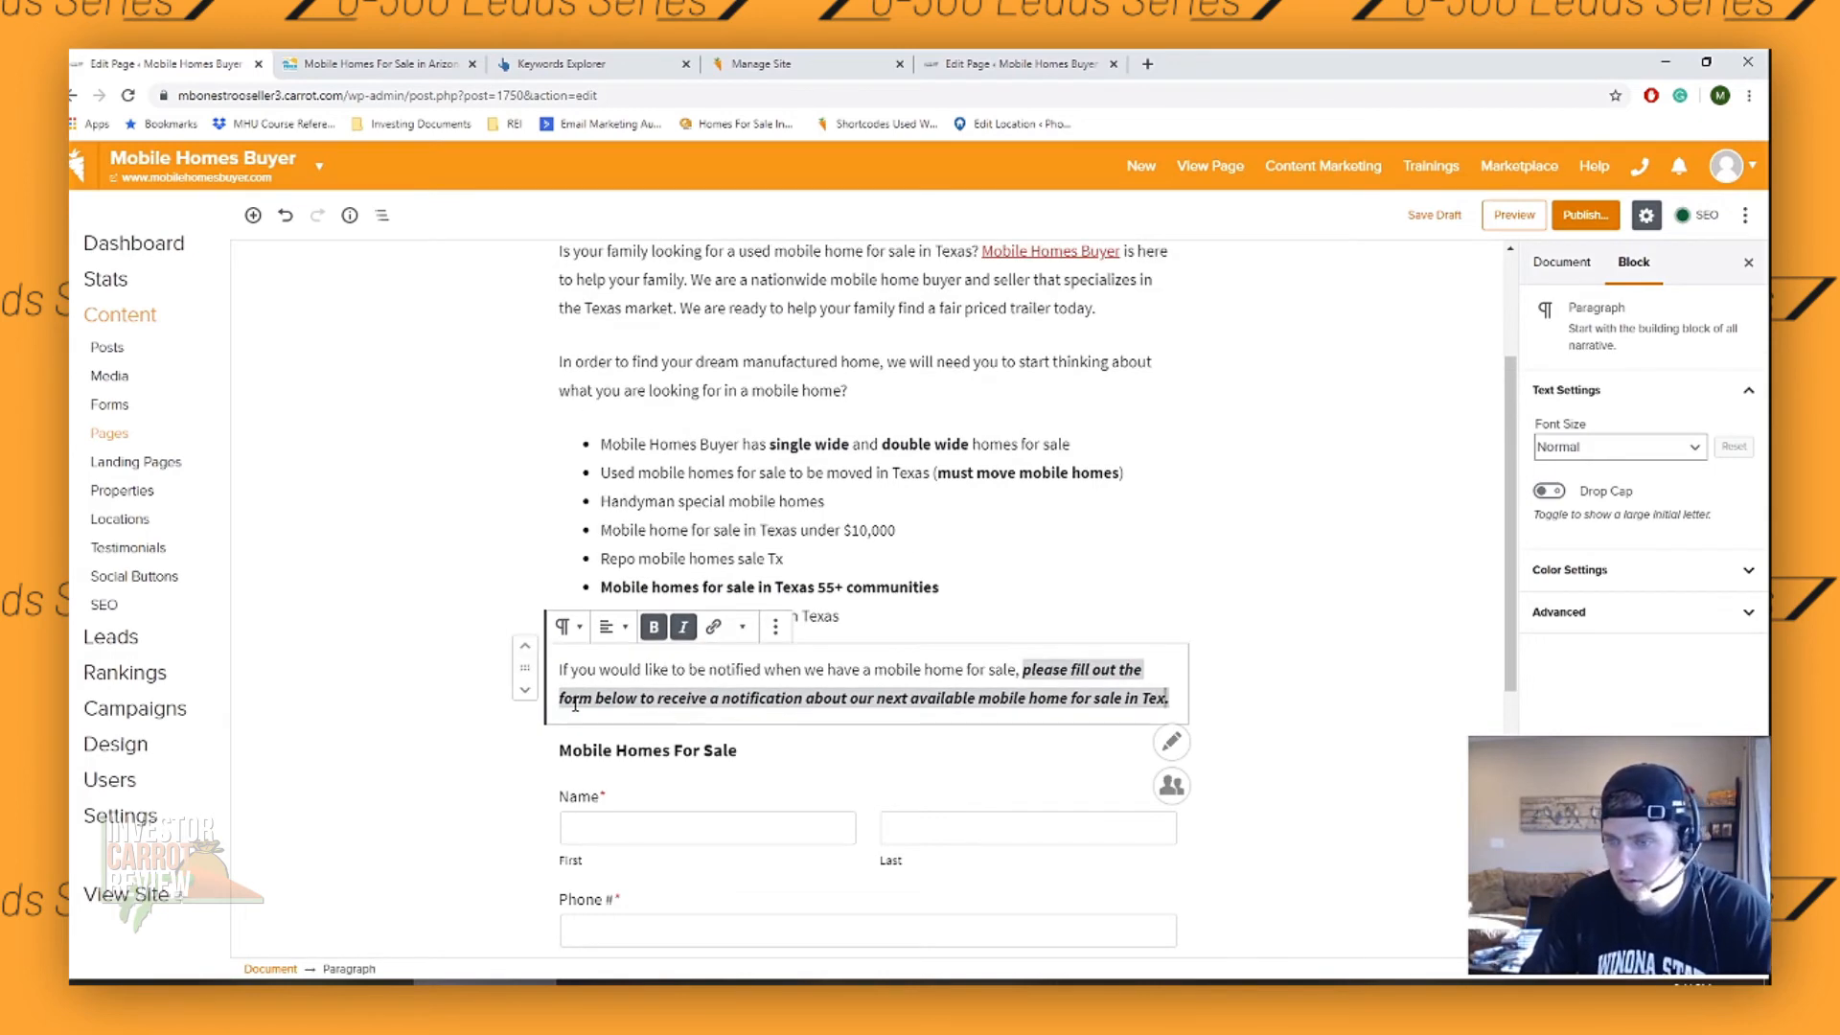
text(Texas)
scroll(872, 443, up, 2)
click(872, 443)
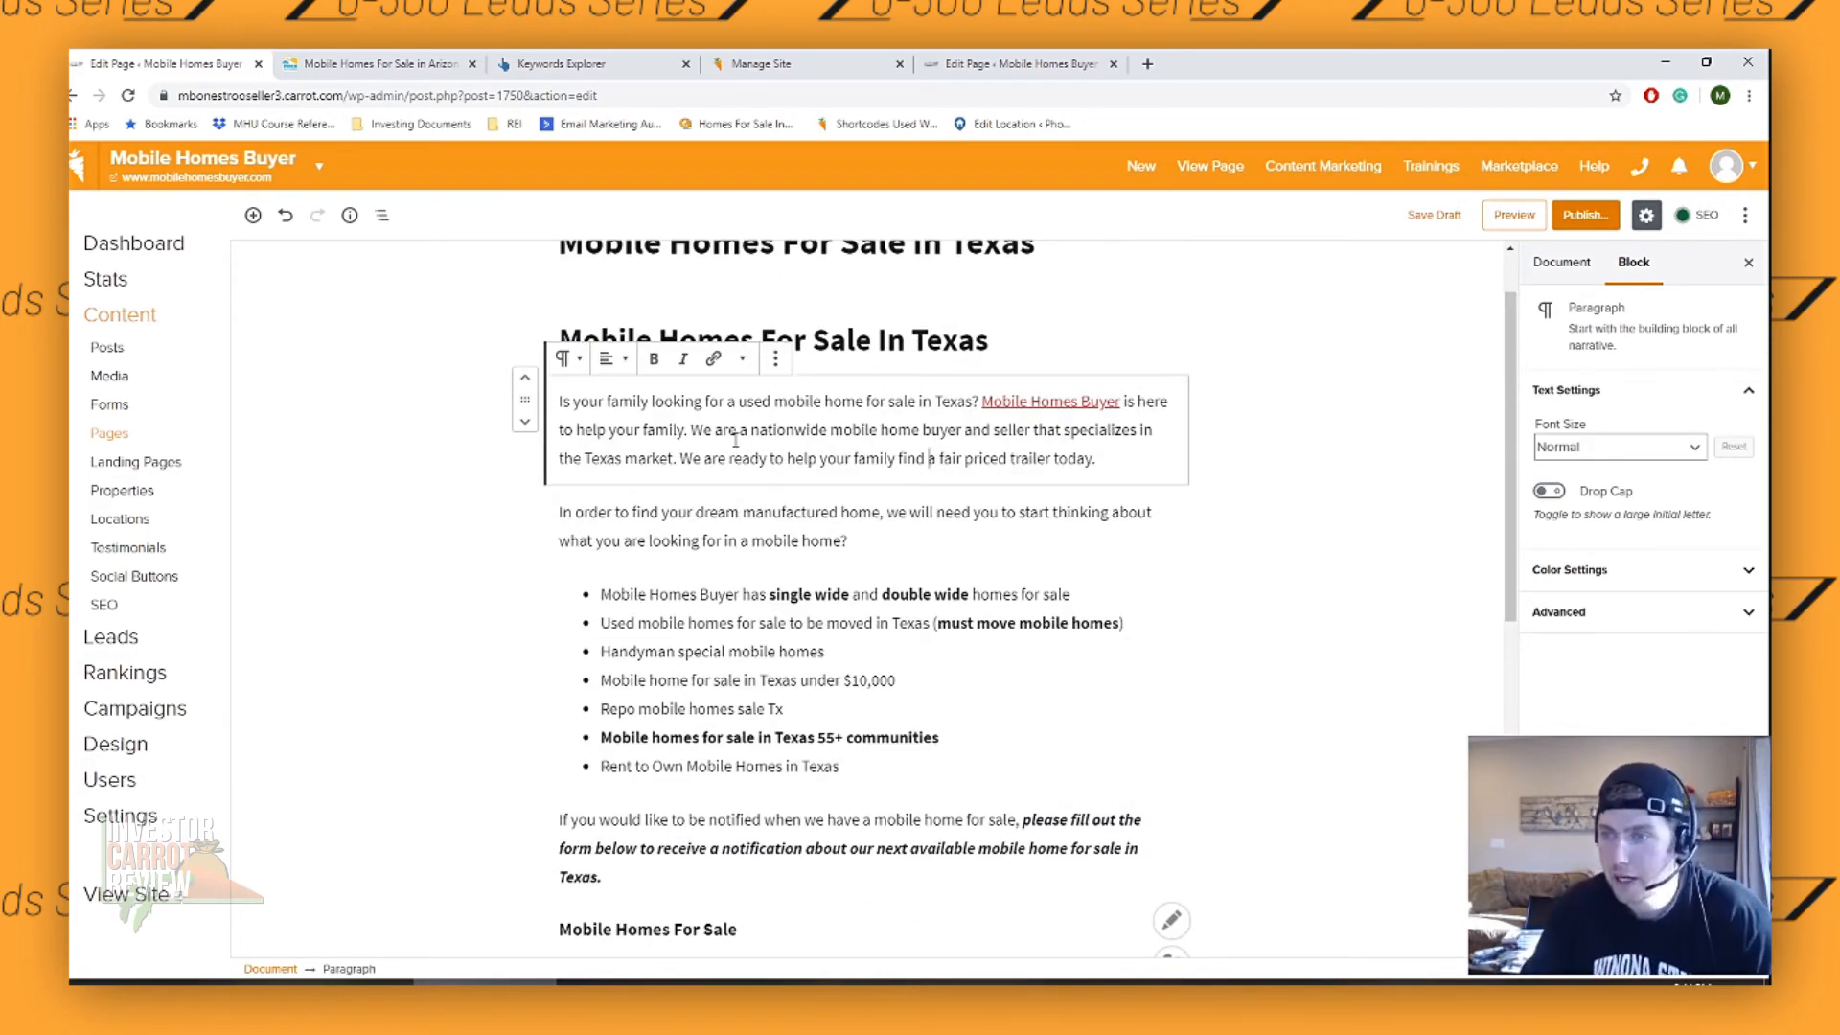
- Review the draft's body text, buyer form and start of the SEO settings for the Texas wording
scroll(928, 457, up, 1)
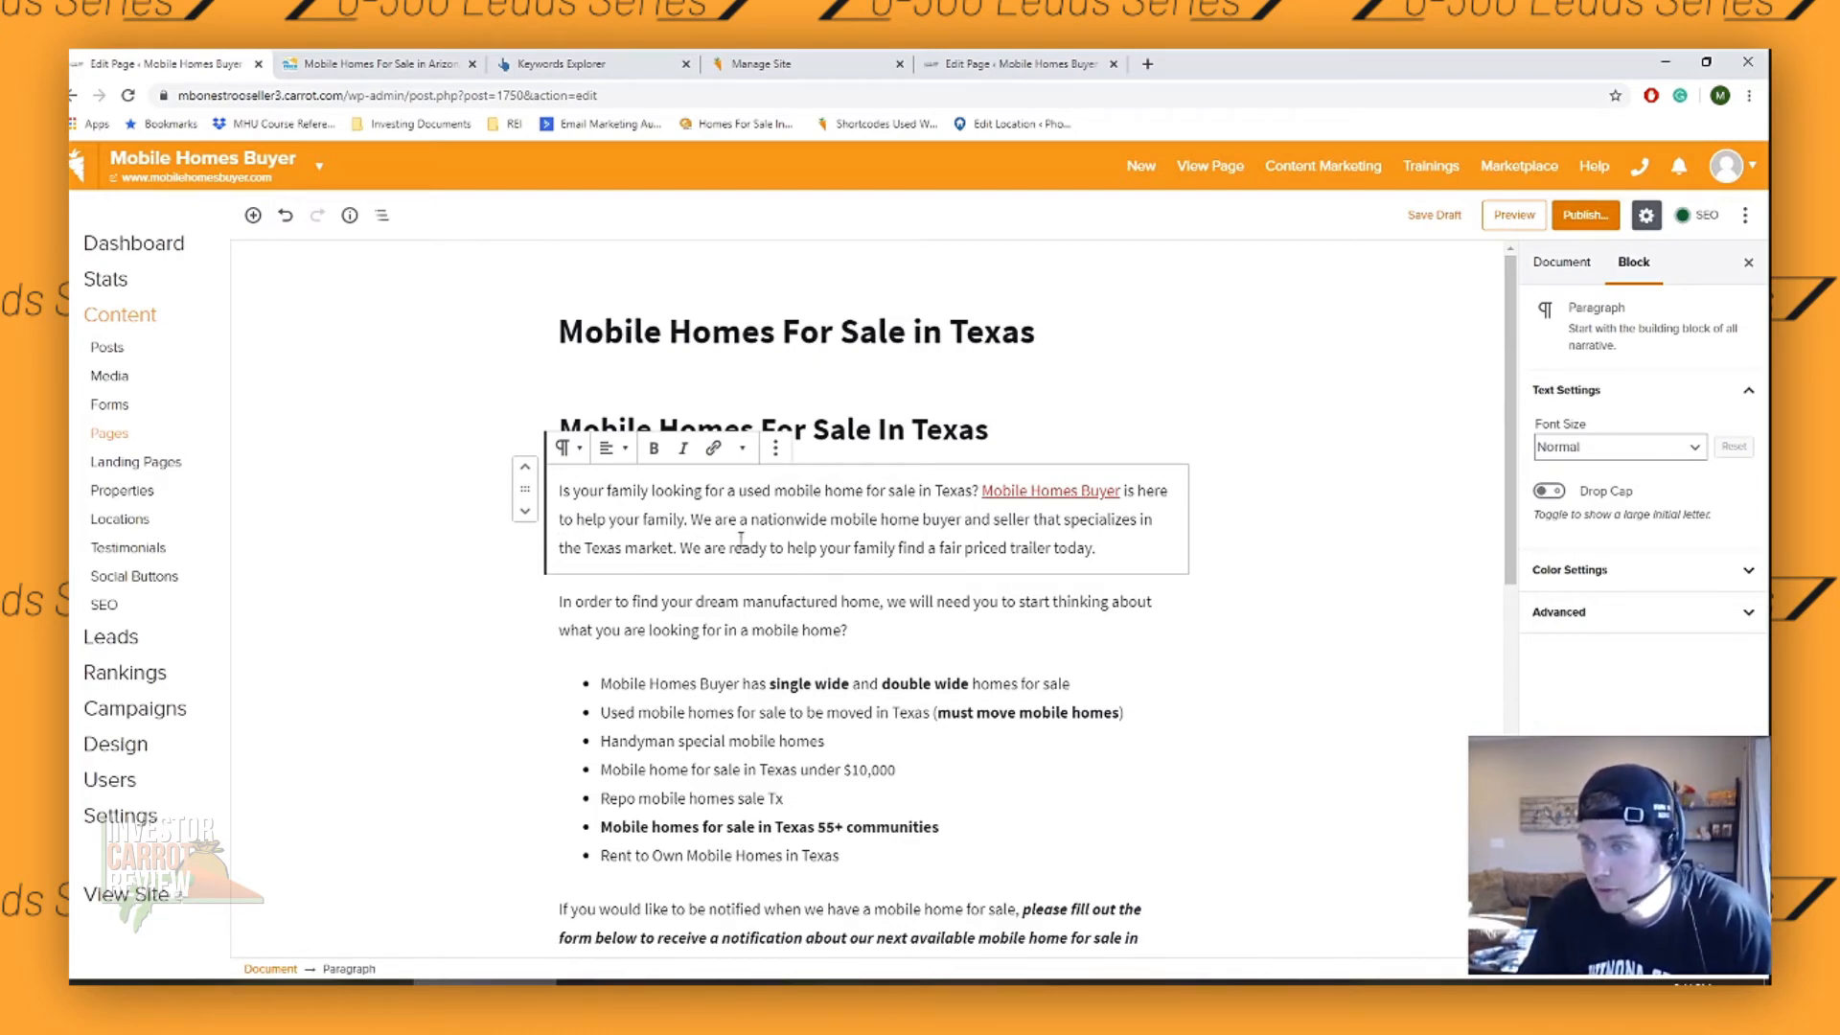
scroll(853, 469, down, 1)
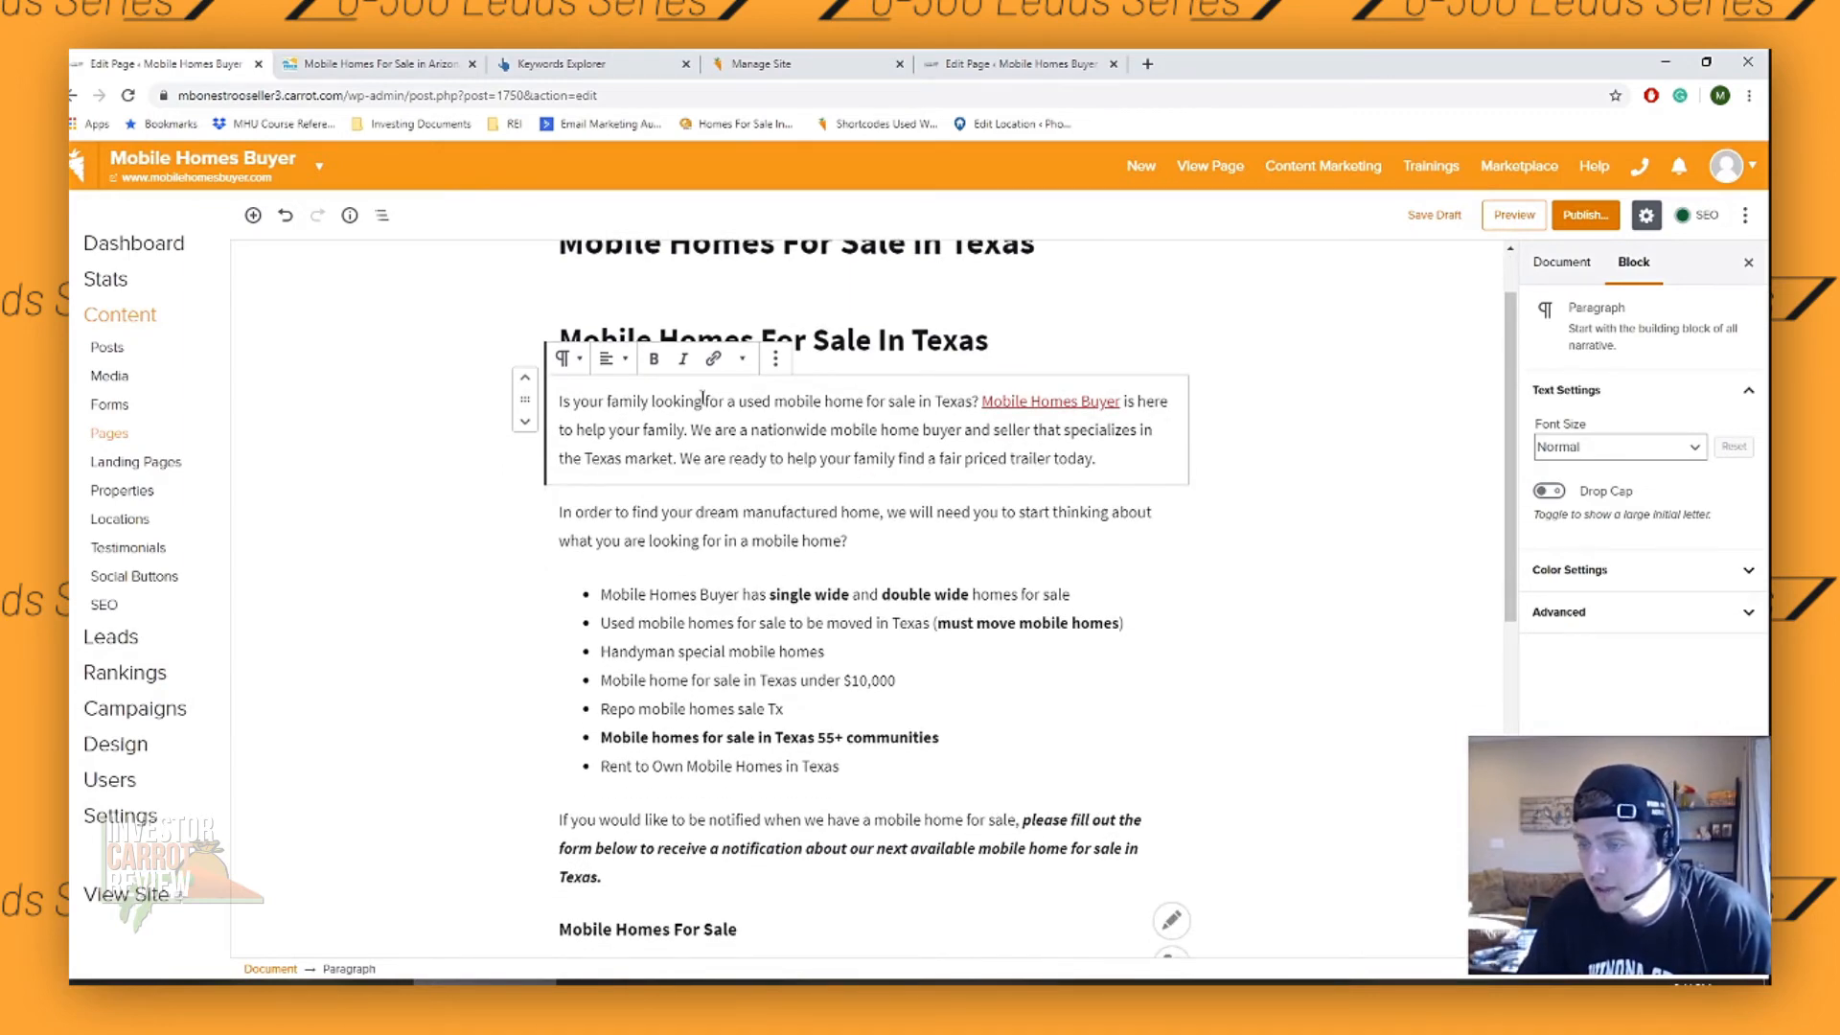
scroll(757, 291, down, 2)
scroll(758, 291, up, 2)
scroll(904, 455, down, 2)
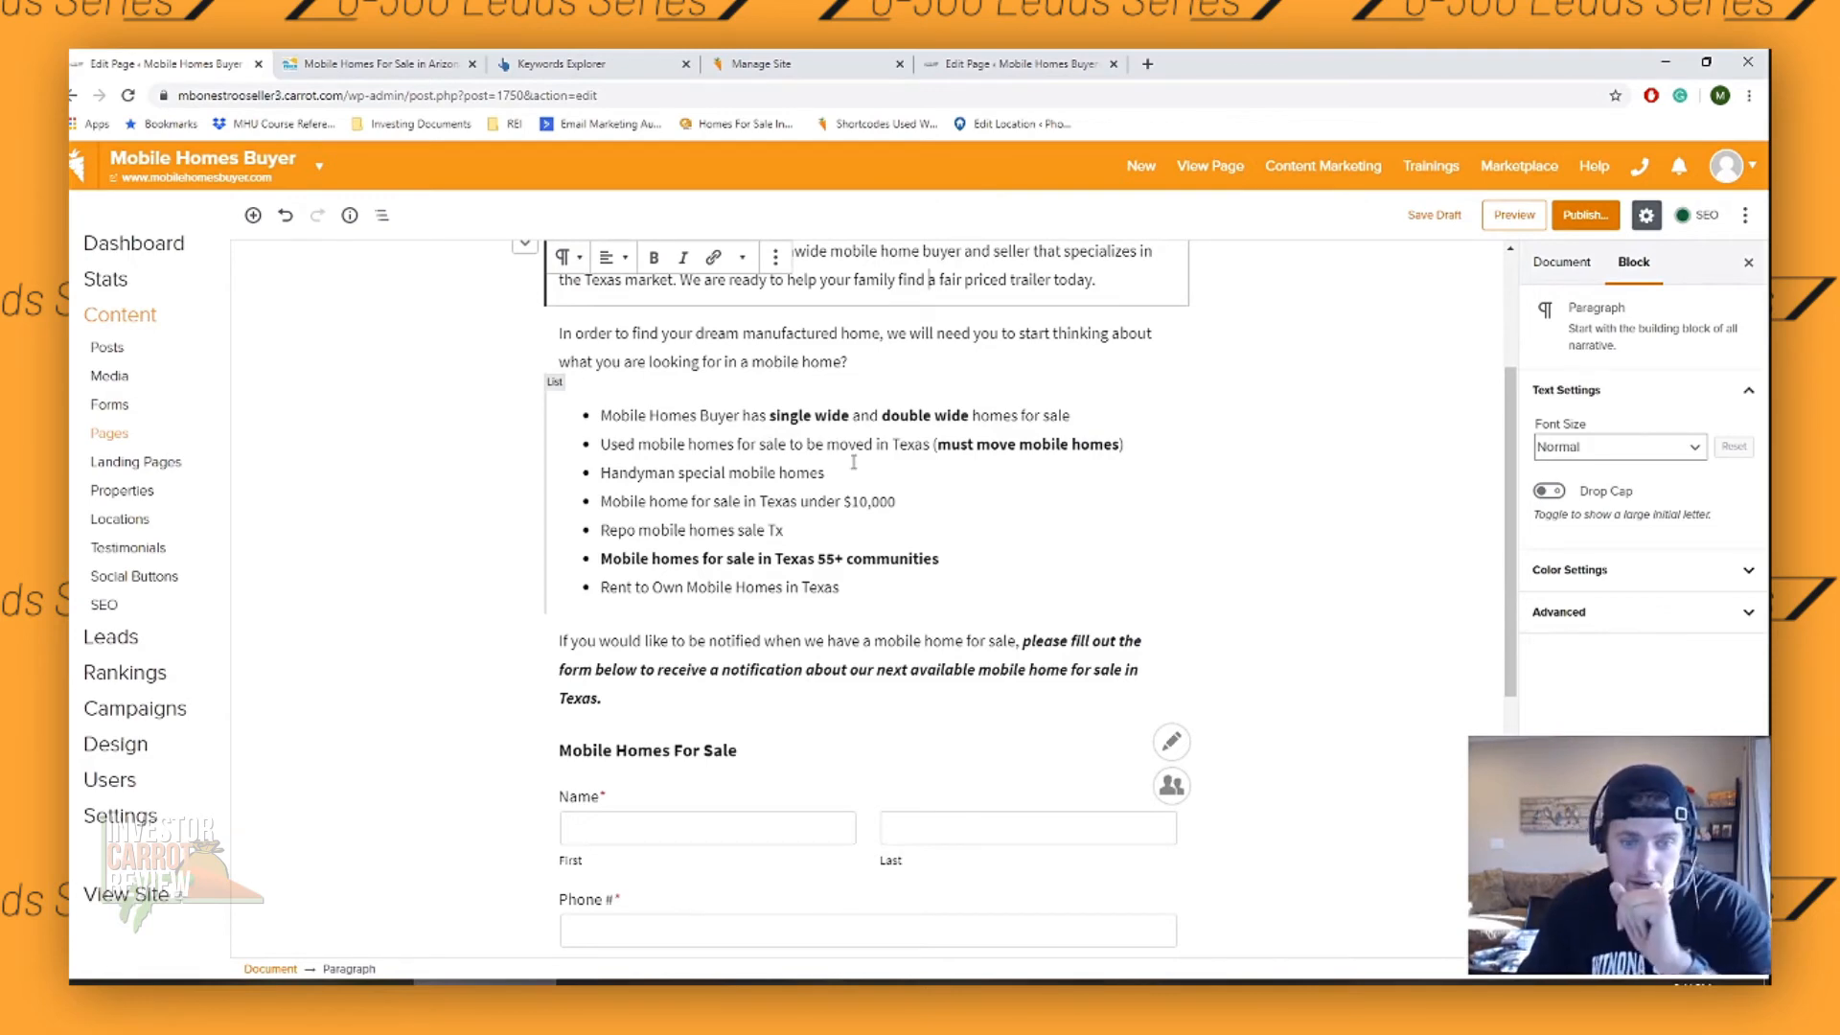
scroll(853, 462, down, 3)
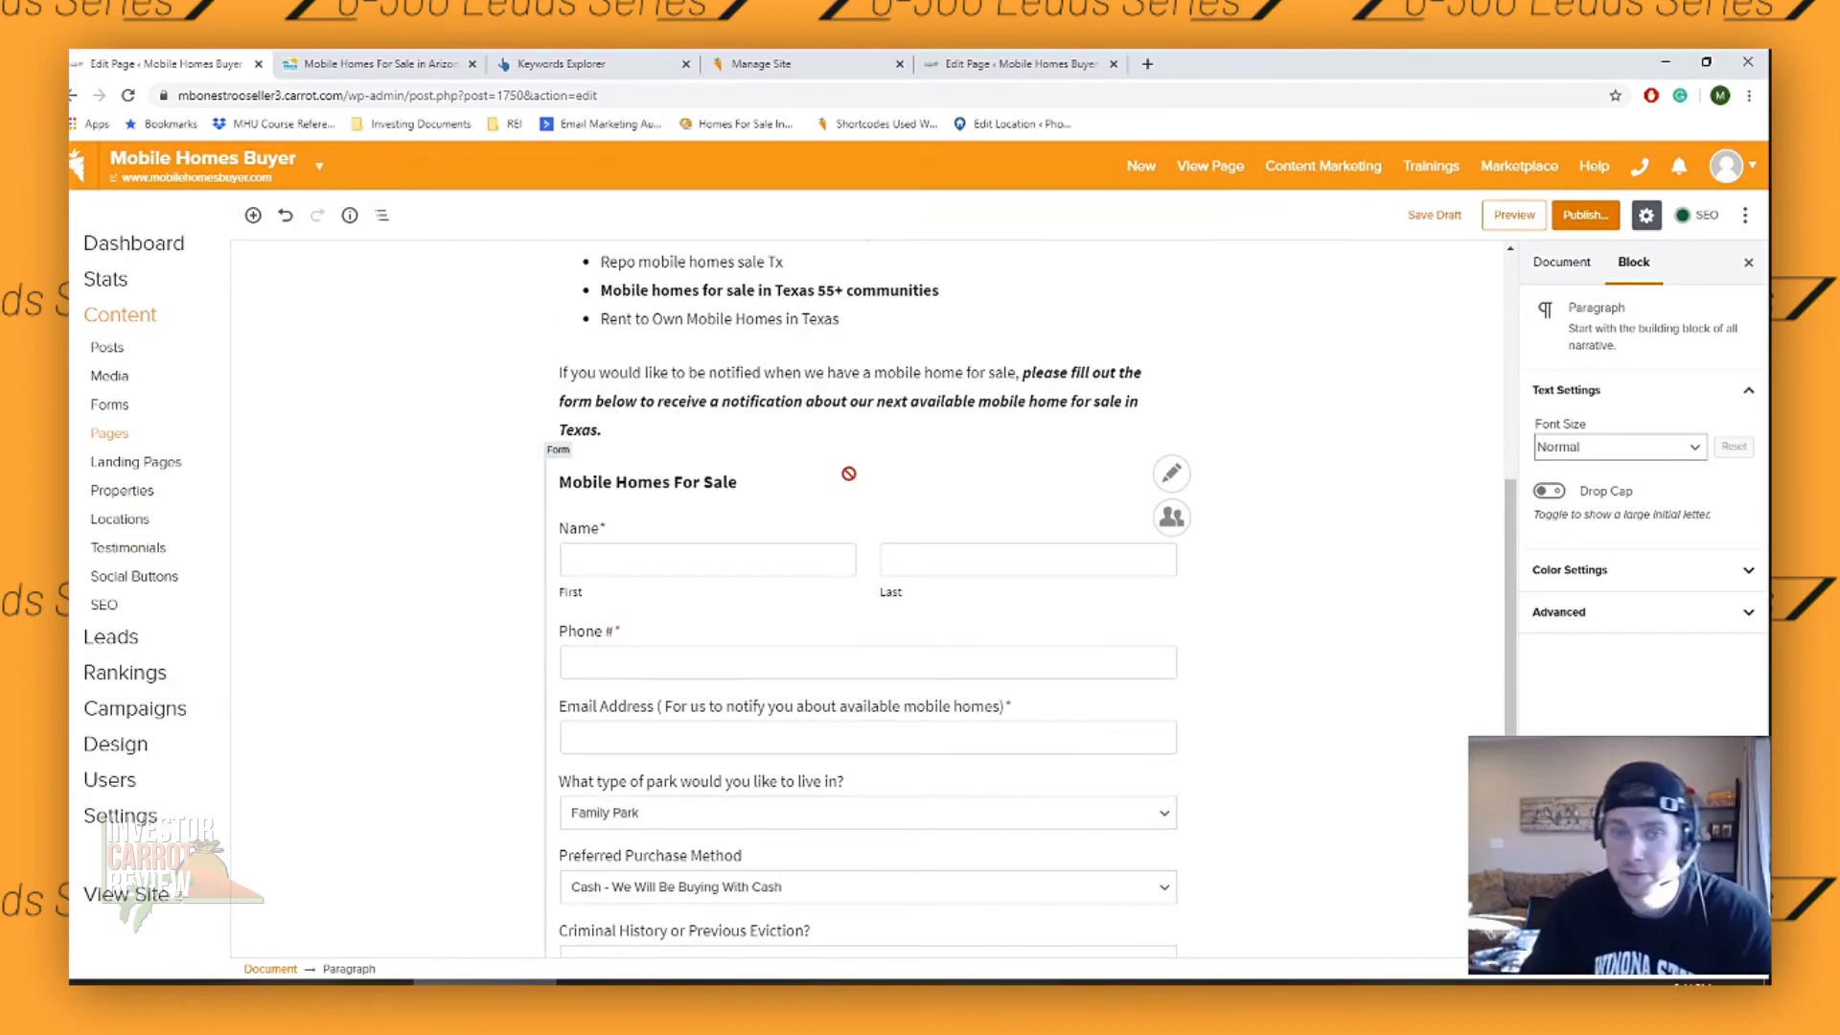
scroll(847, 480, down, 5)
scroll(994, 584, up, 3)
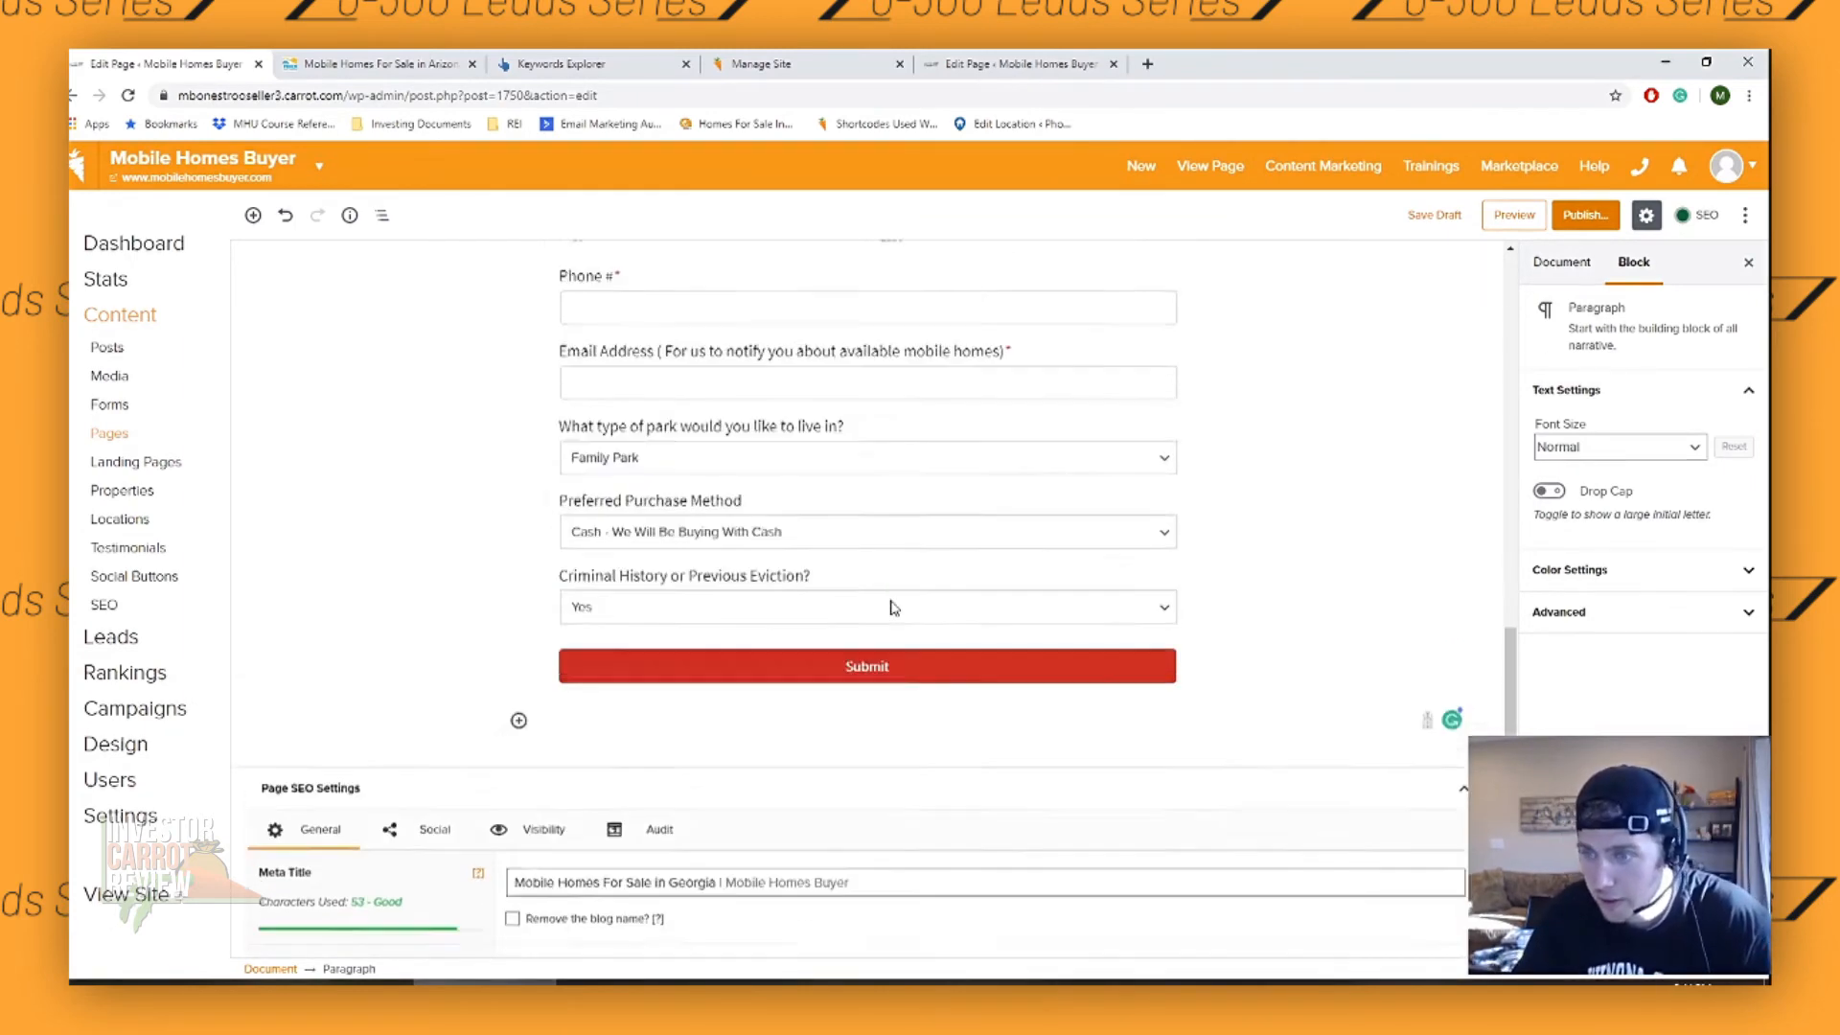
scroll(993, 584, up, 1)
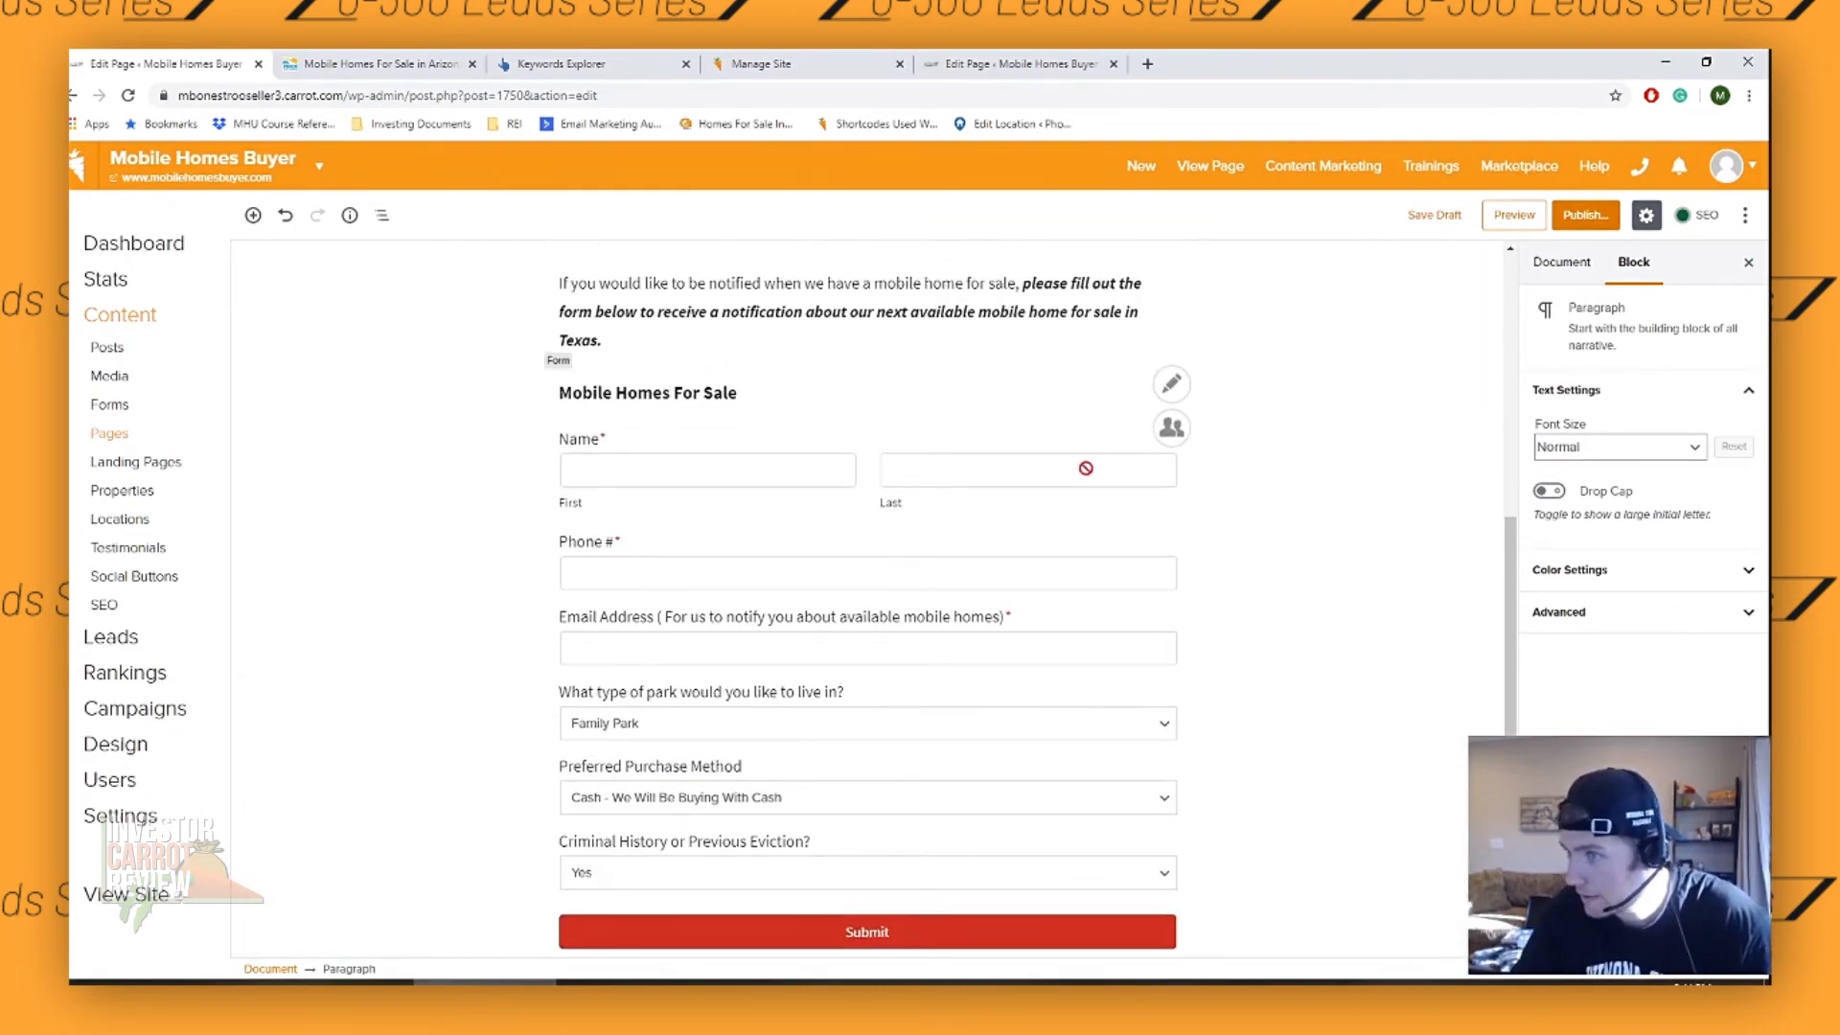
- Set the page's permalink slug to mobile-homes-for-sale-in-texas and save it
scroll(1086, 469, up, 7)
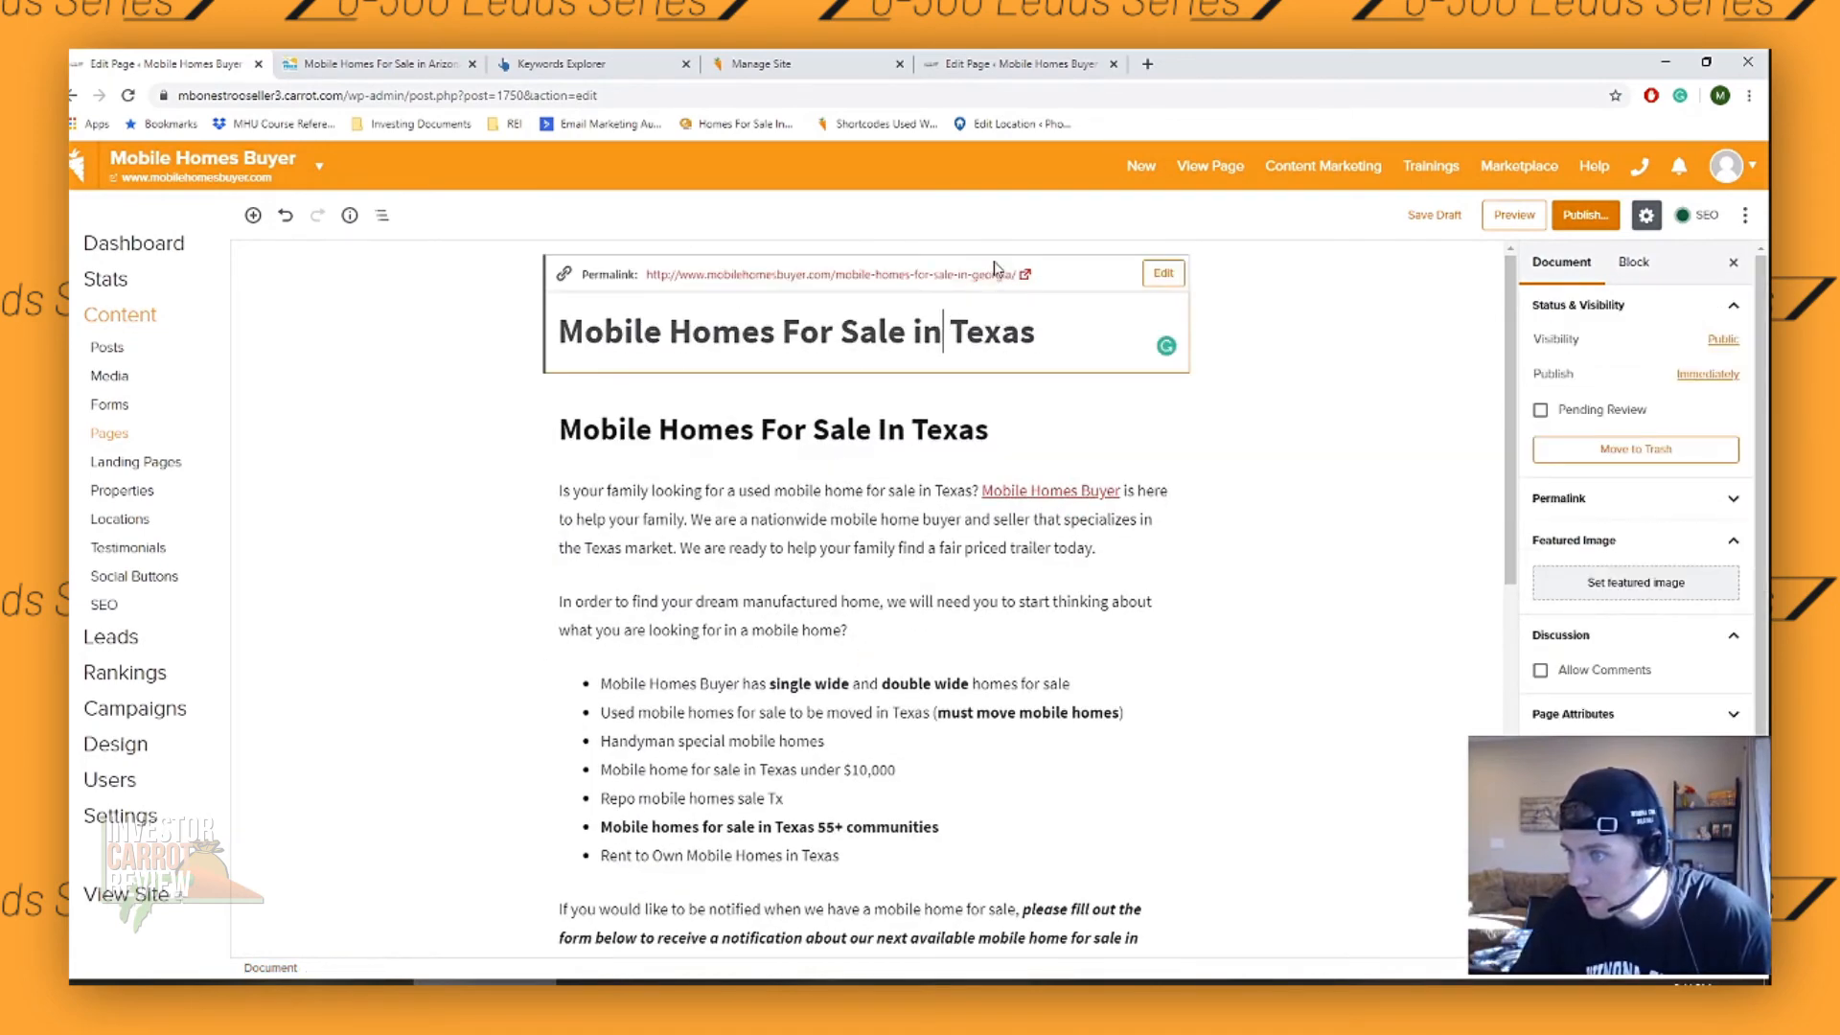
click(935, 333)
click(1163, 273)
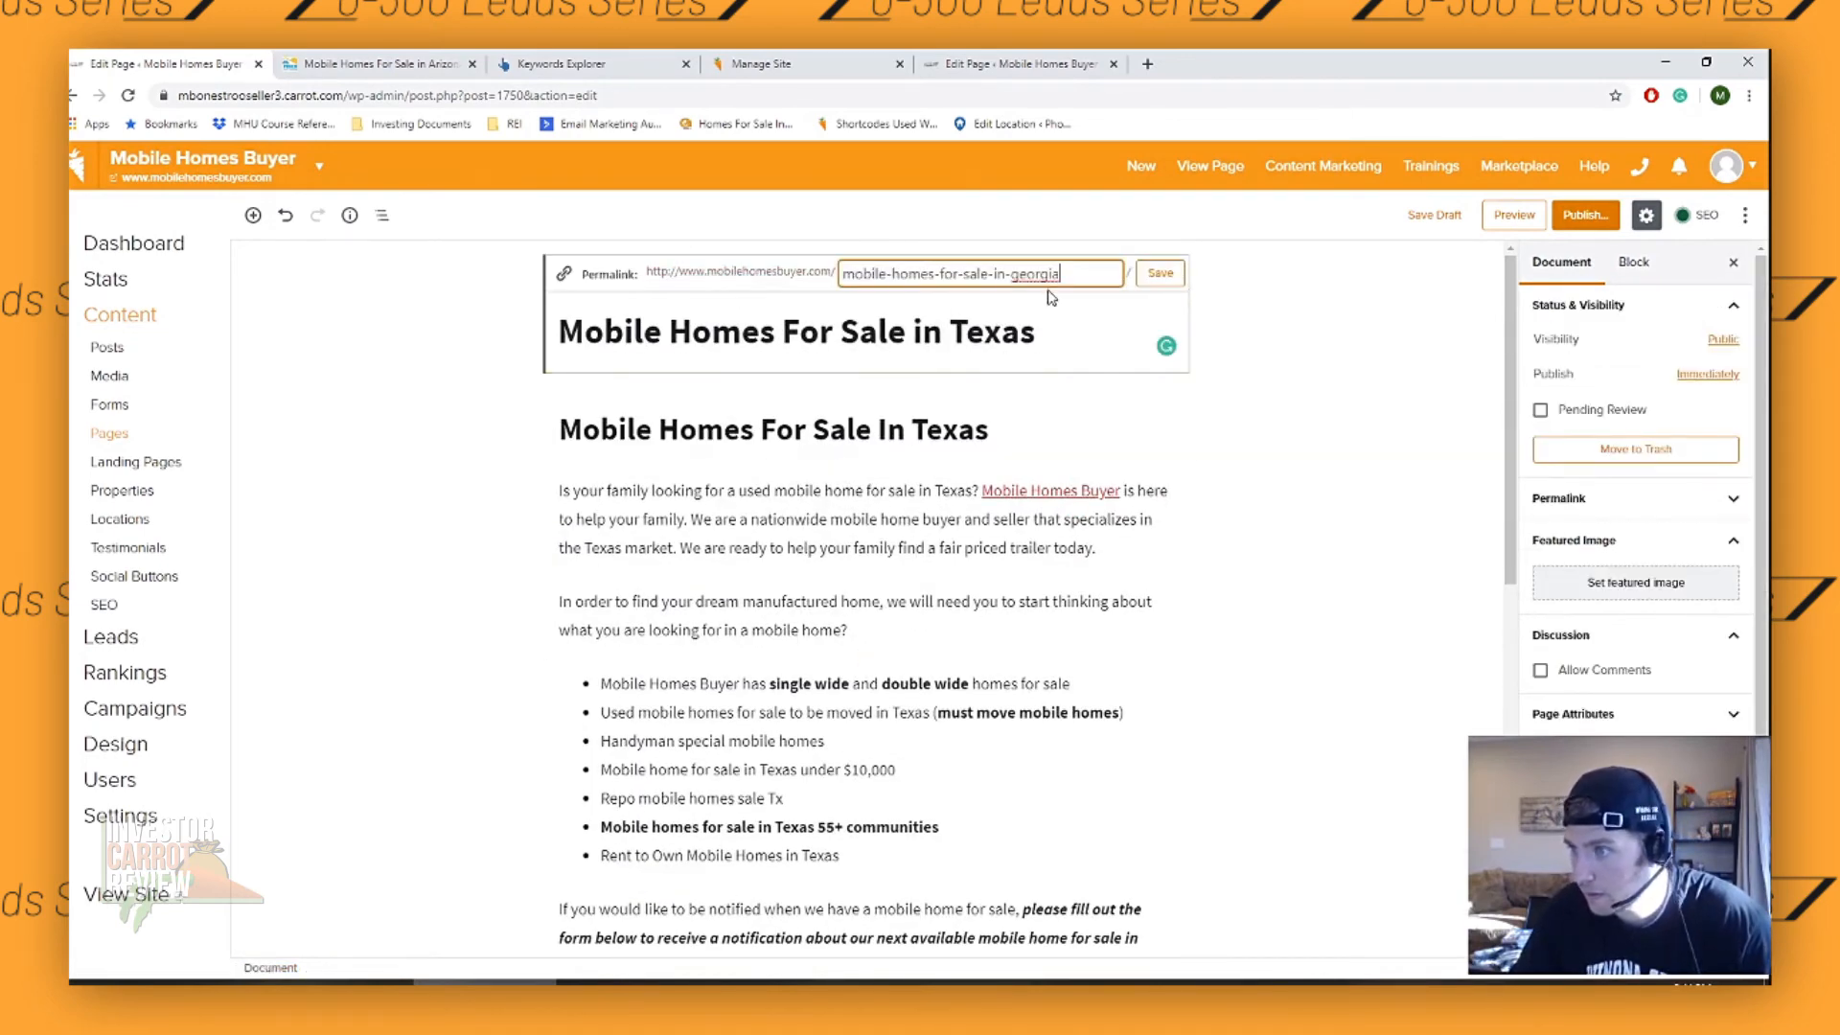
drag(1065, 274, 1028, 274)
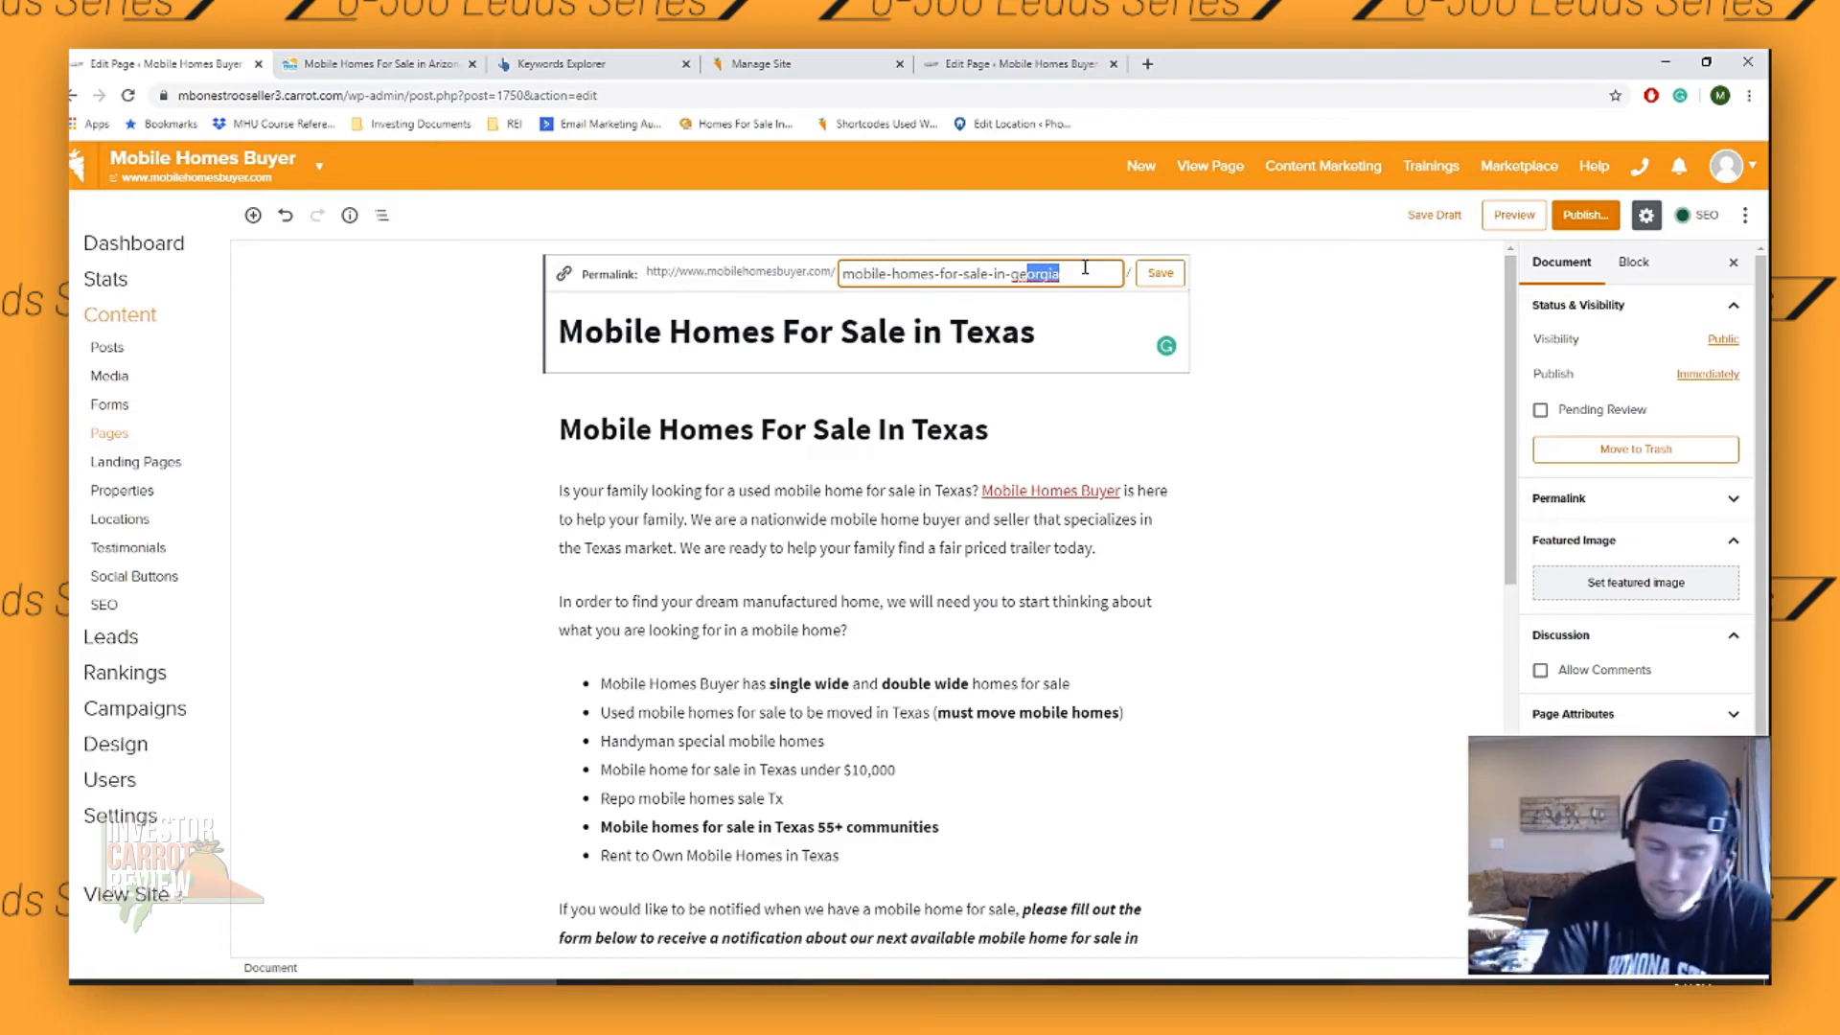
key(BackSpace)
key(BackSpace)
key(BackSpace)
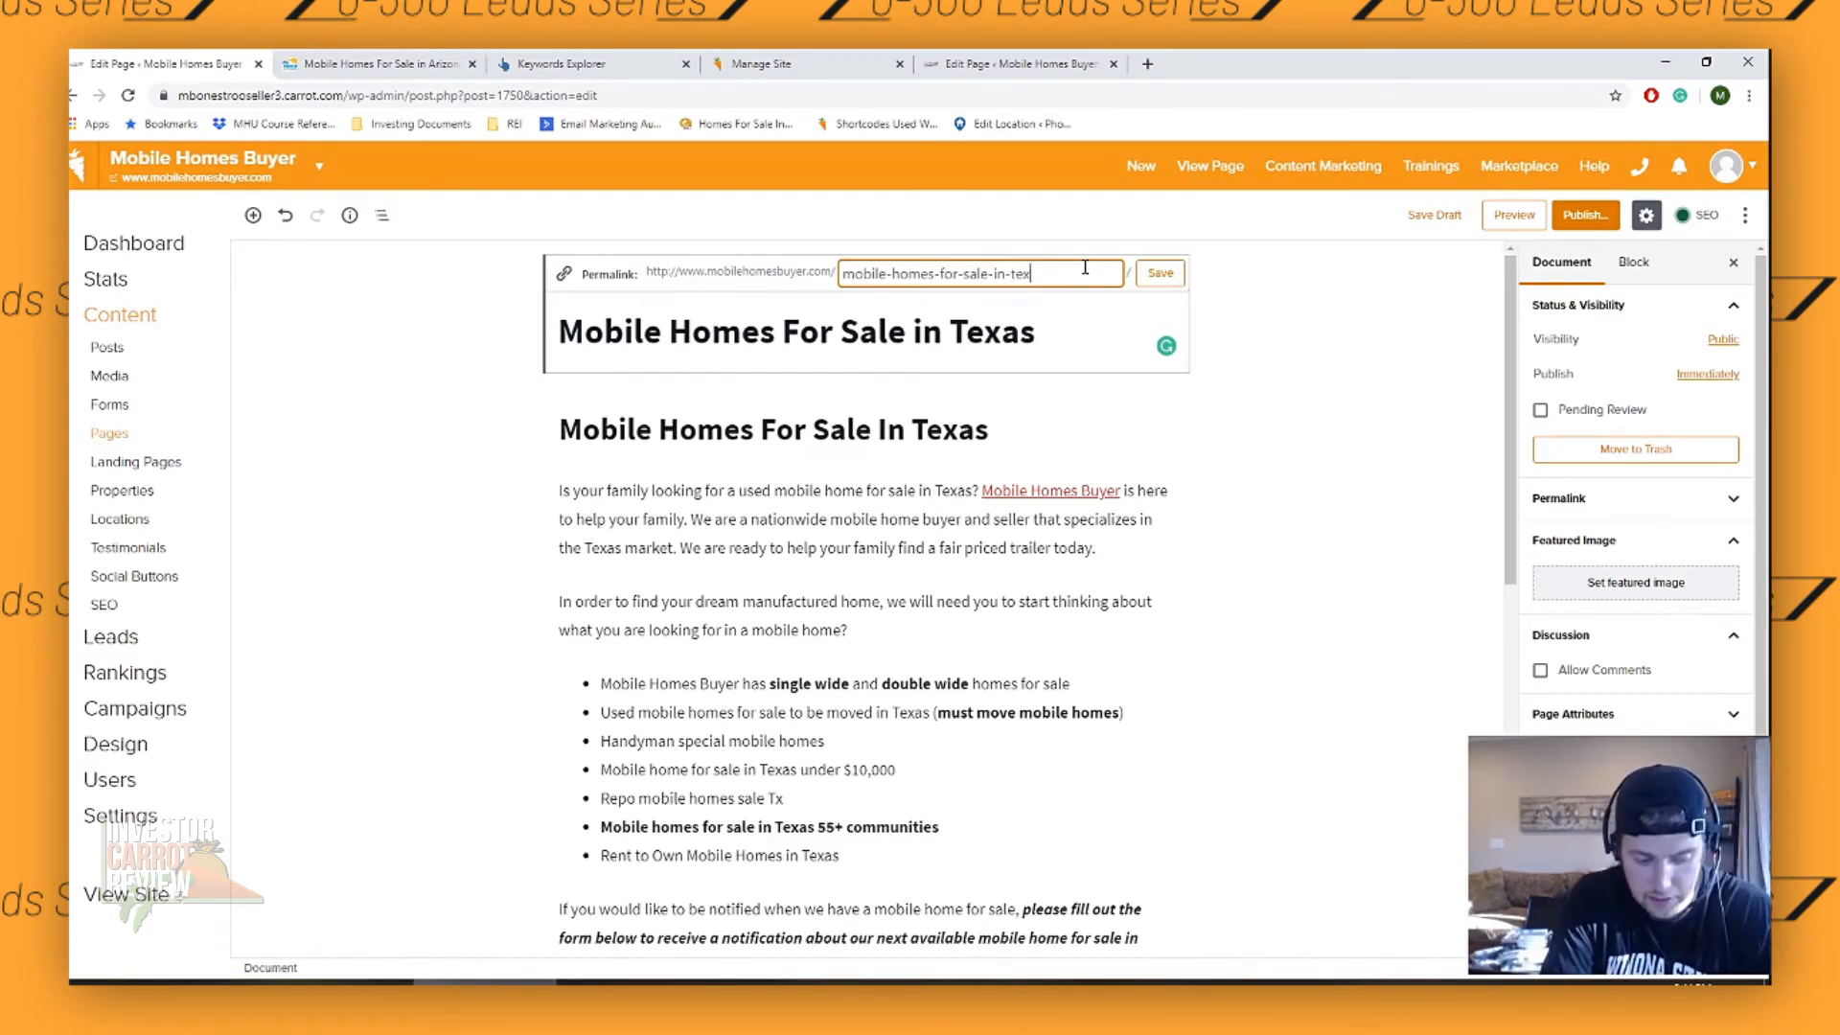
click(1160, 274)
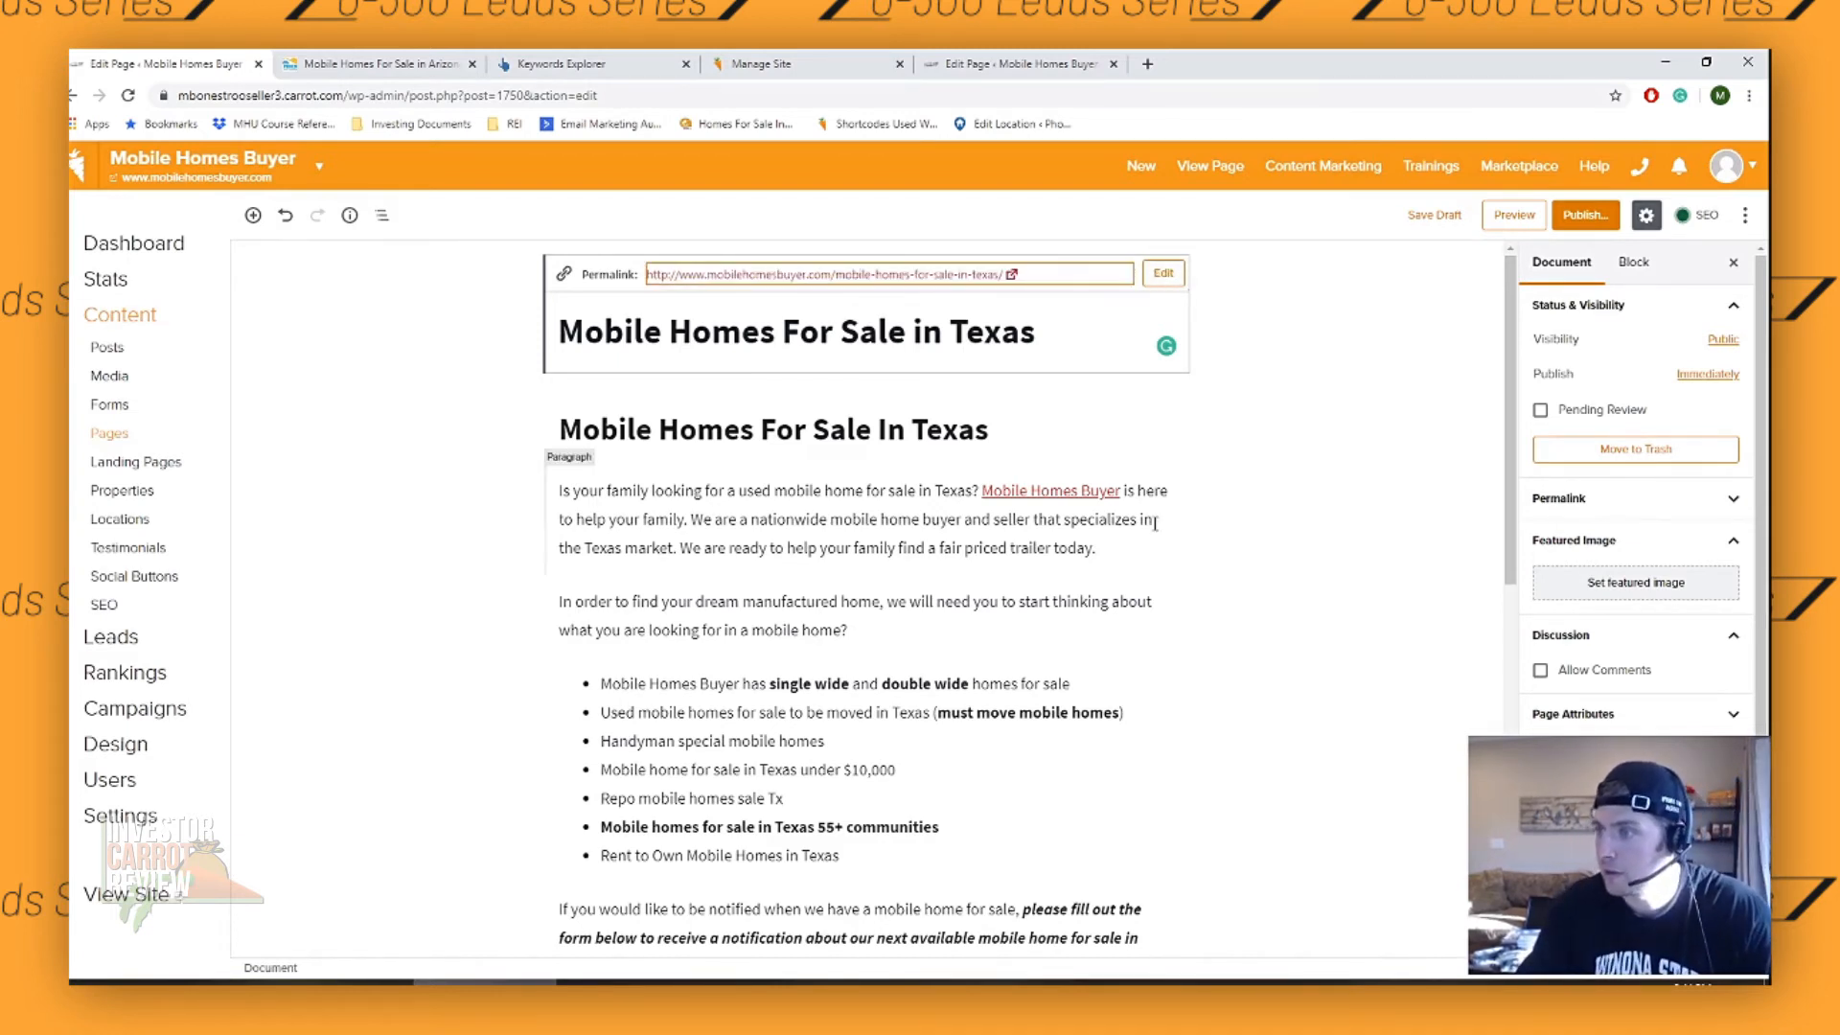
- Generate a preview of the Texas page and look over its header, body text and form
scroll(1028, 534, down, 6)
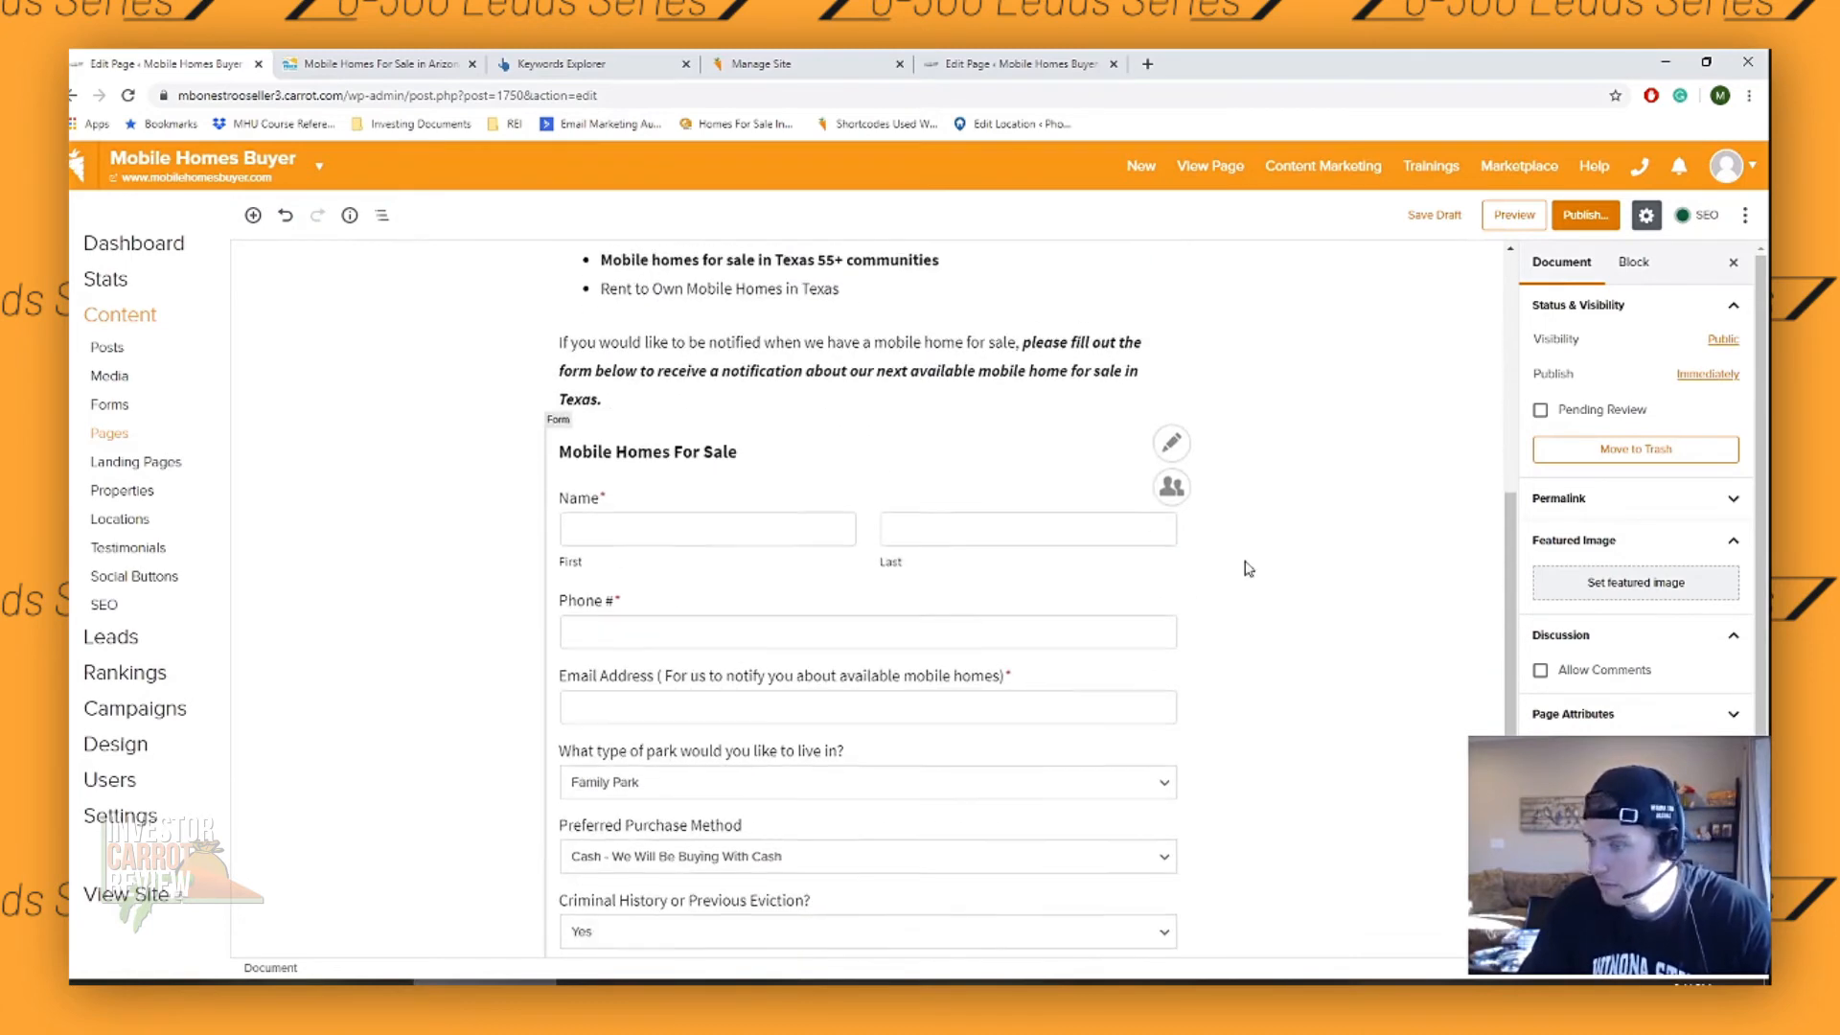
click(1513, 215)
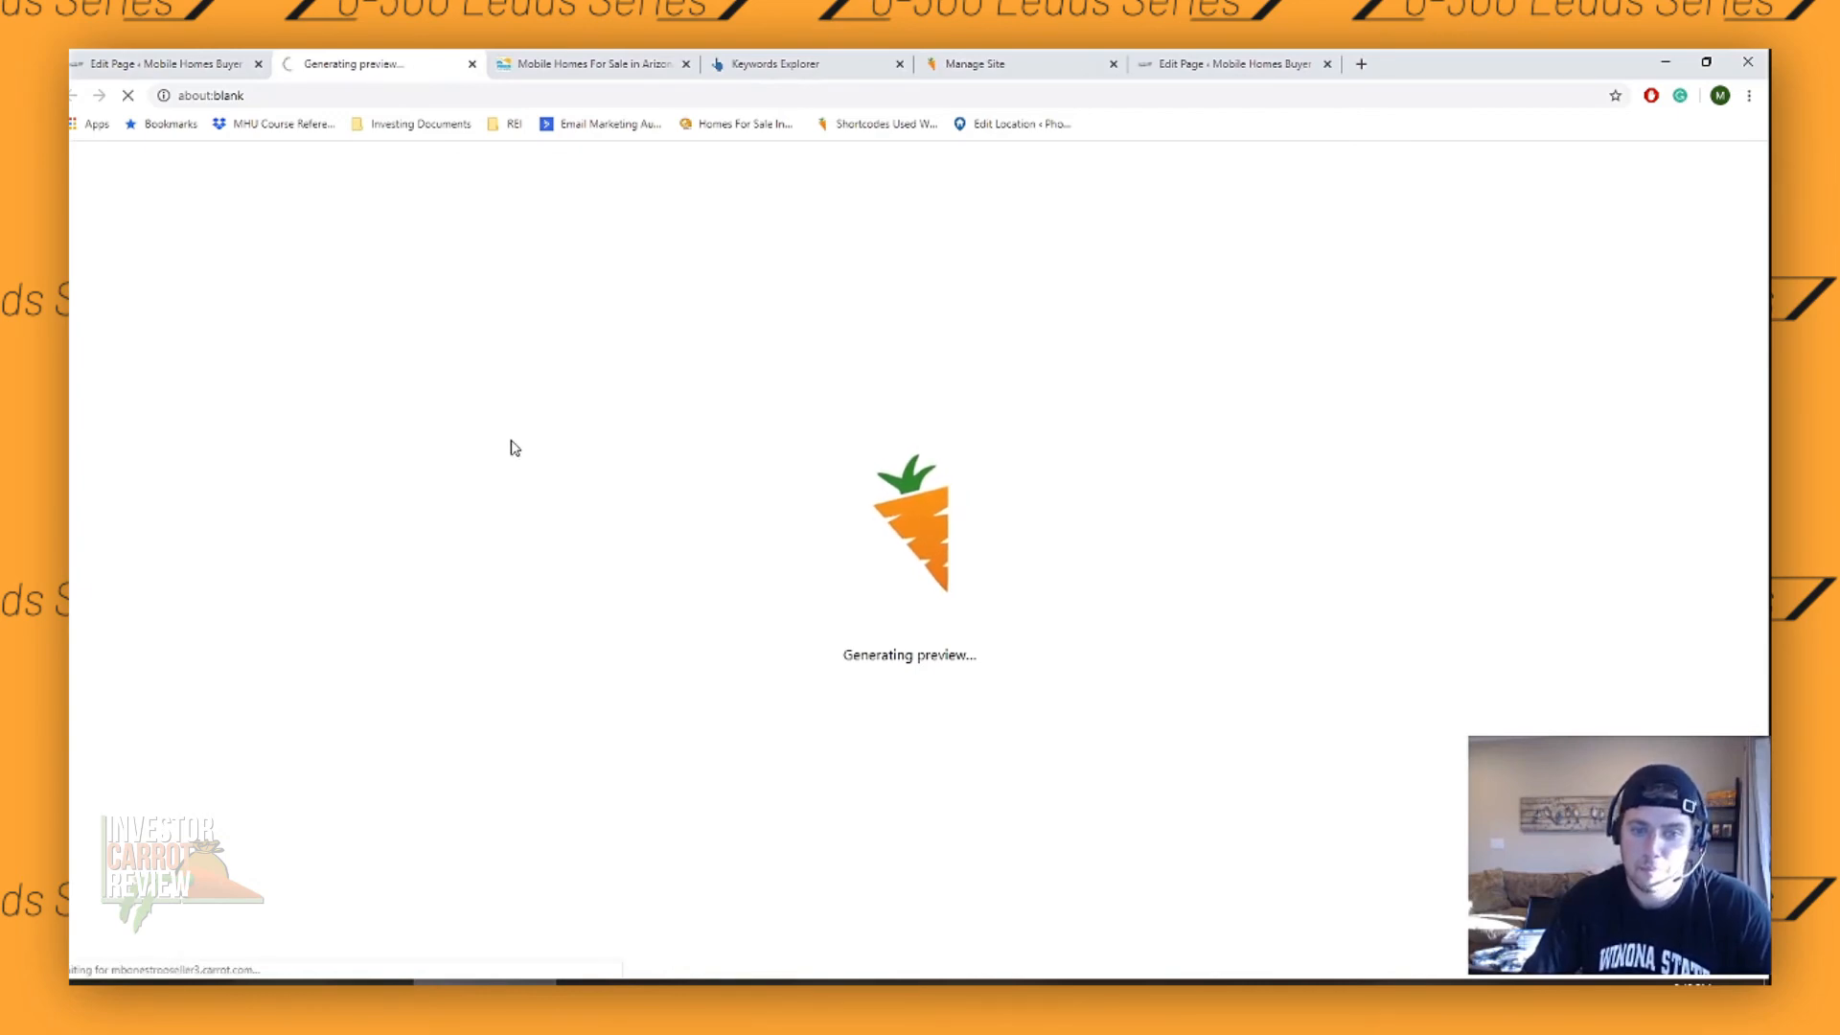
scroll(694, 699, down, 5)
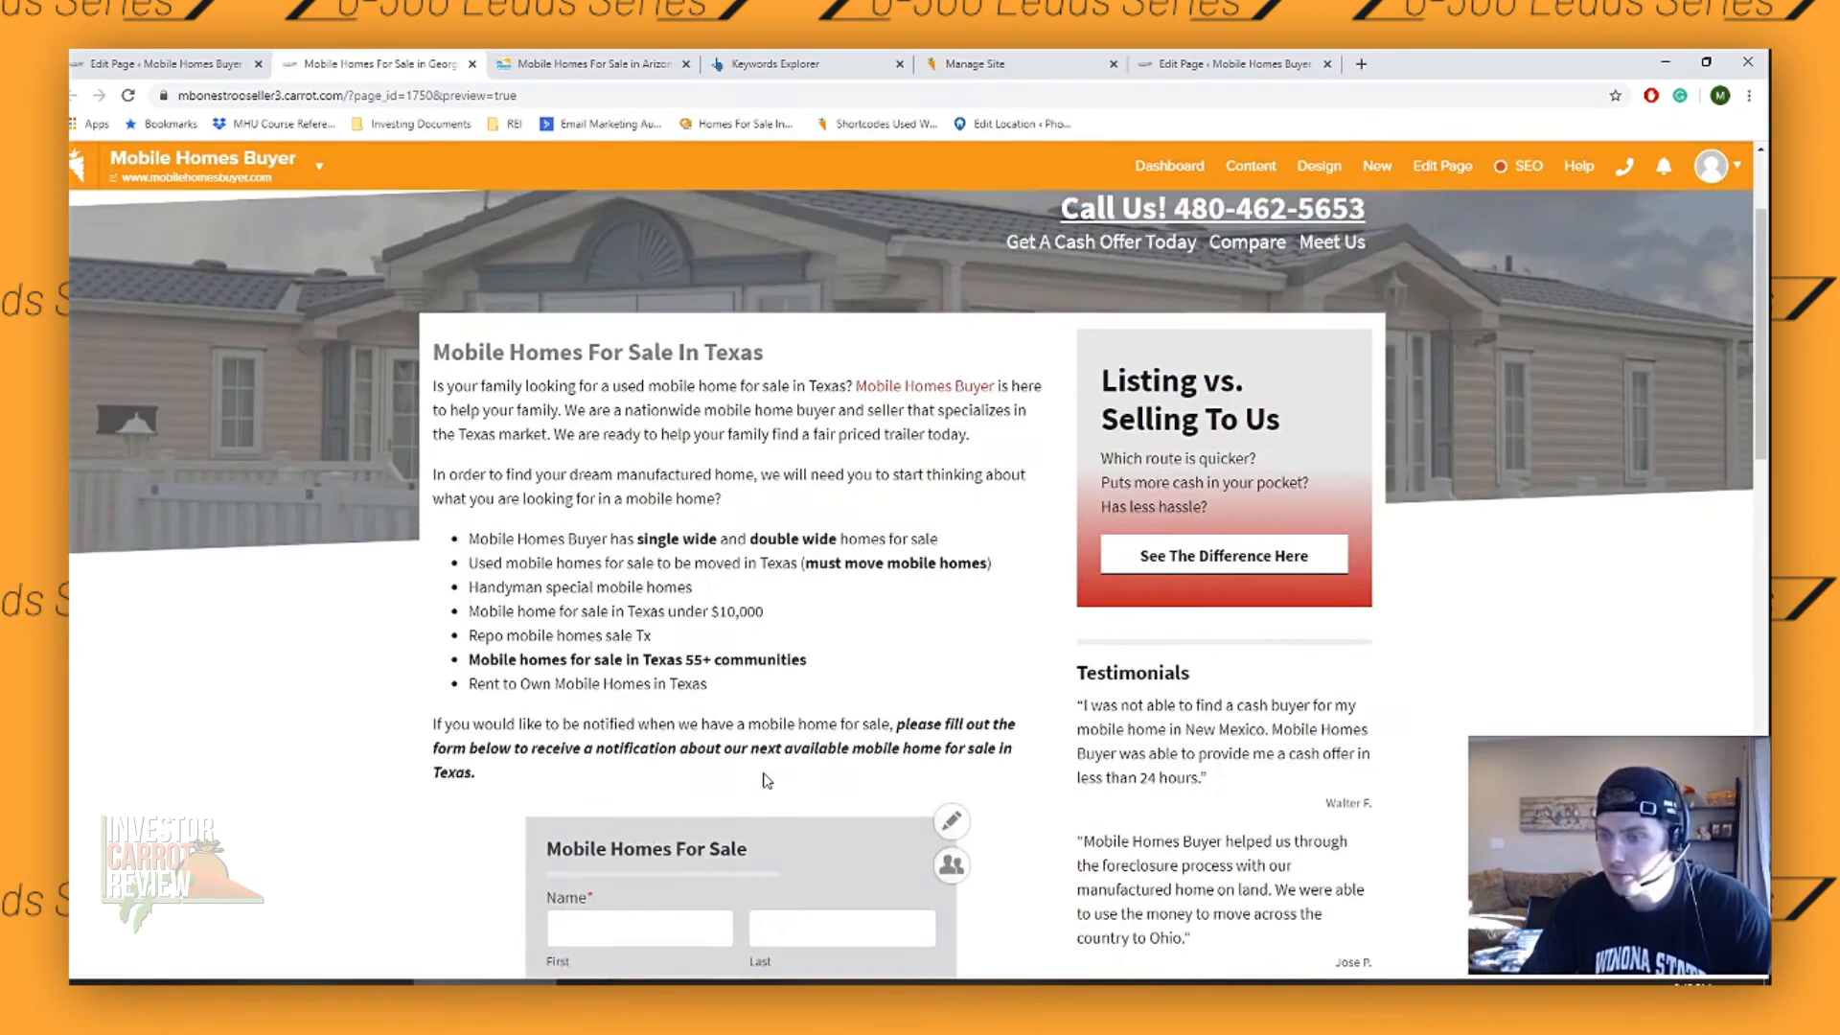
scroll(703, 271, up, 5)
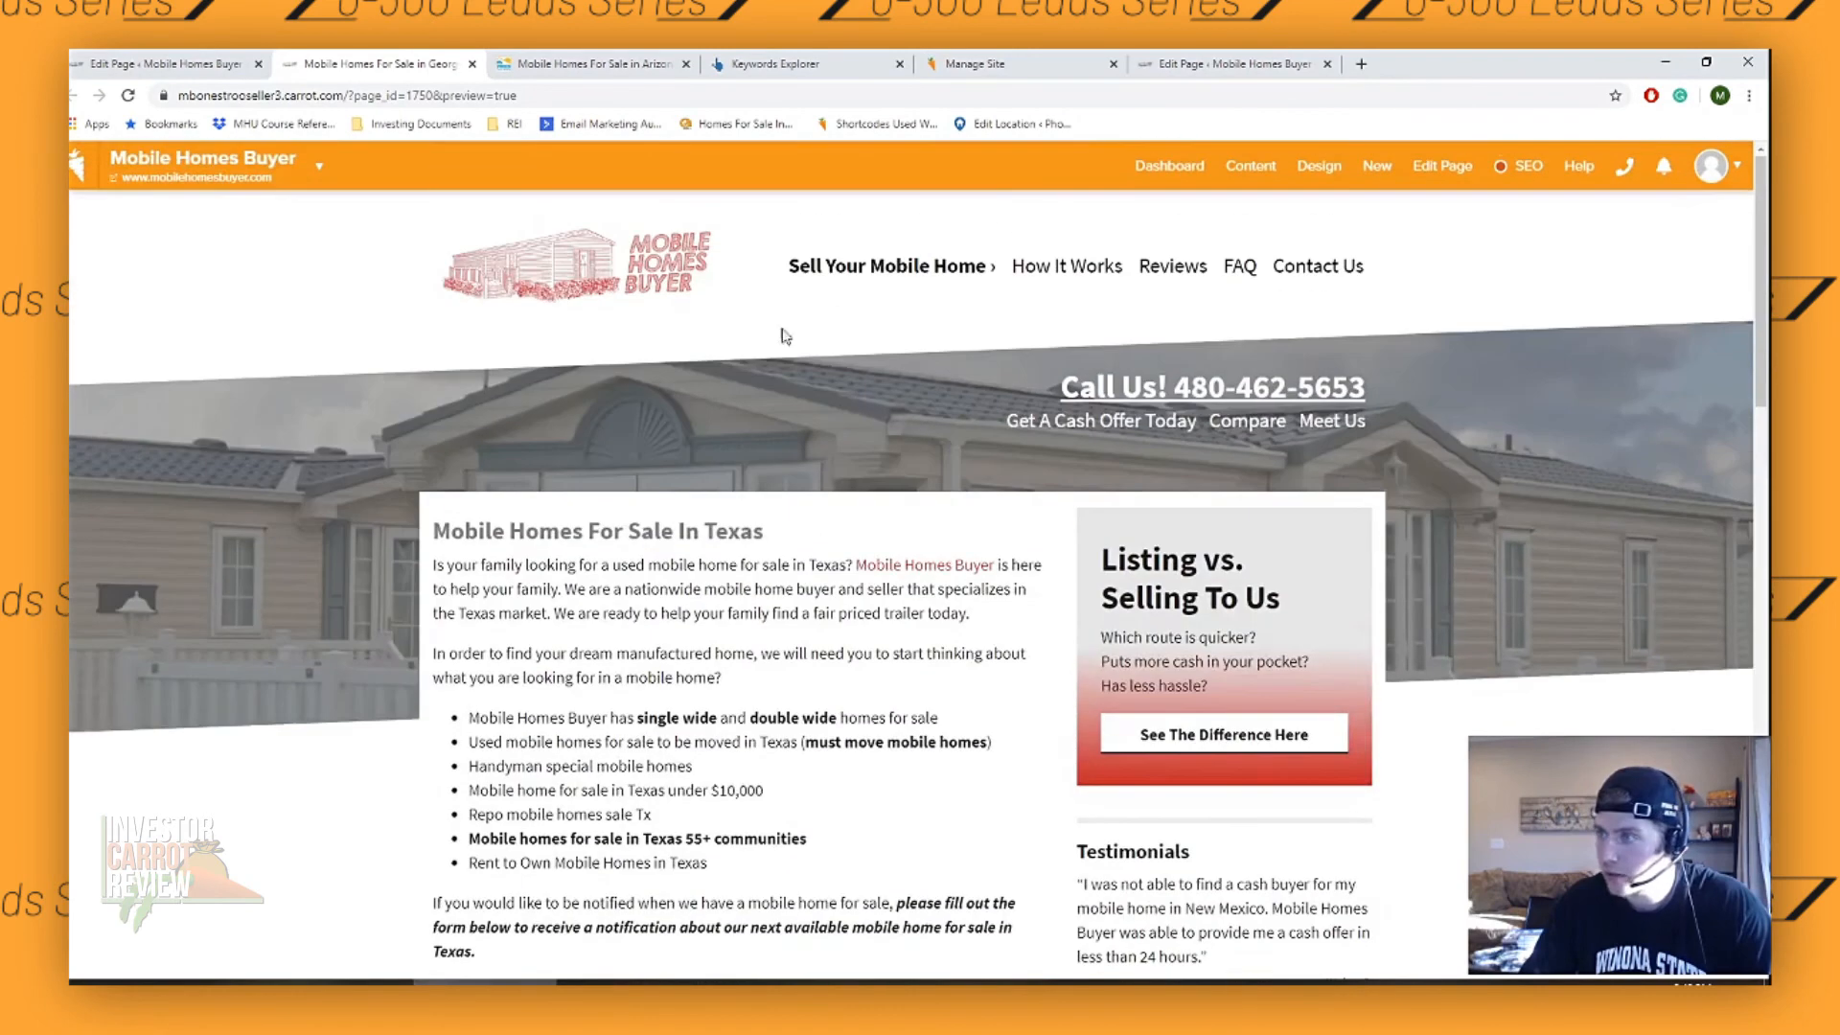
- Return to the page editor and publish the Mobile Homes For Sale in Texas page
click(182, 65)
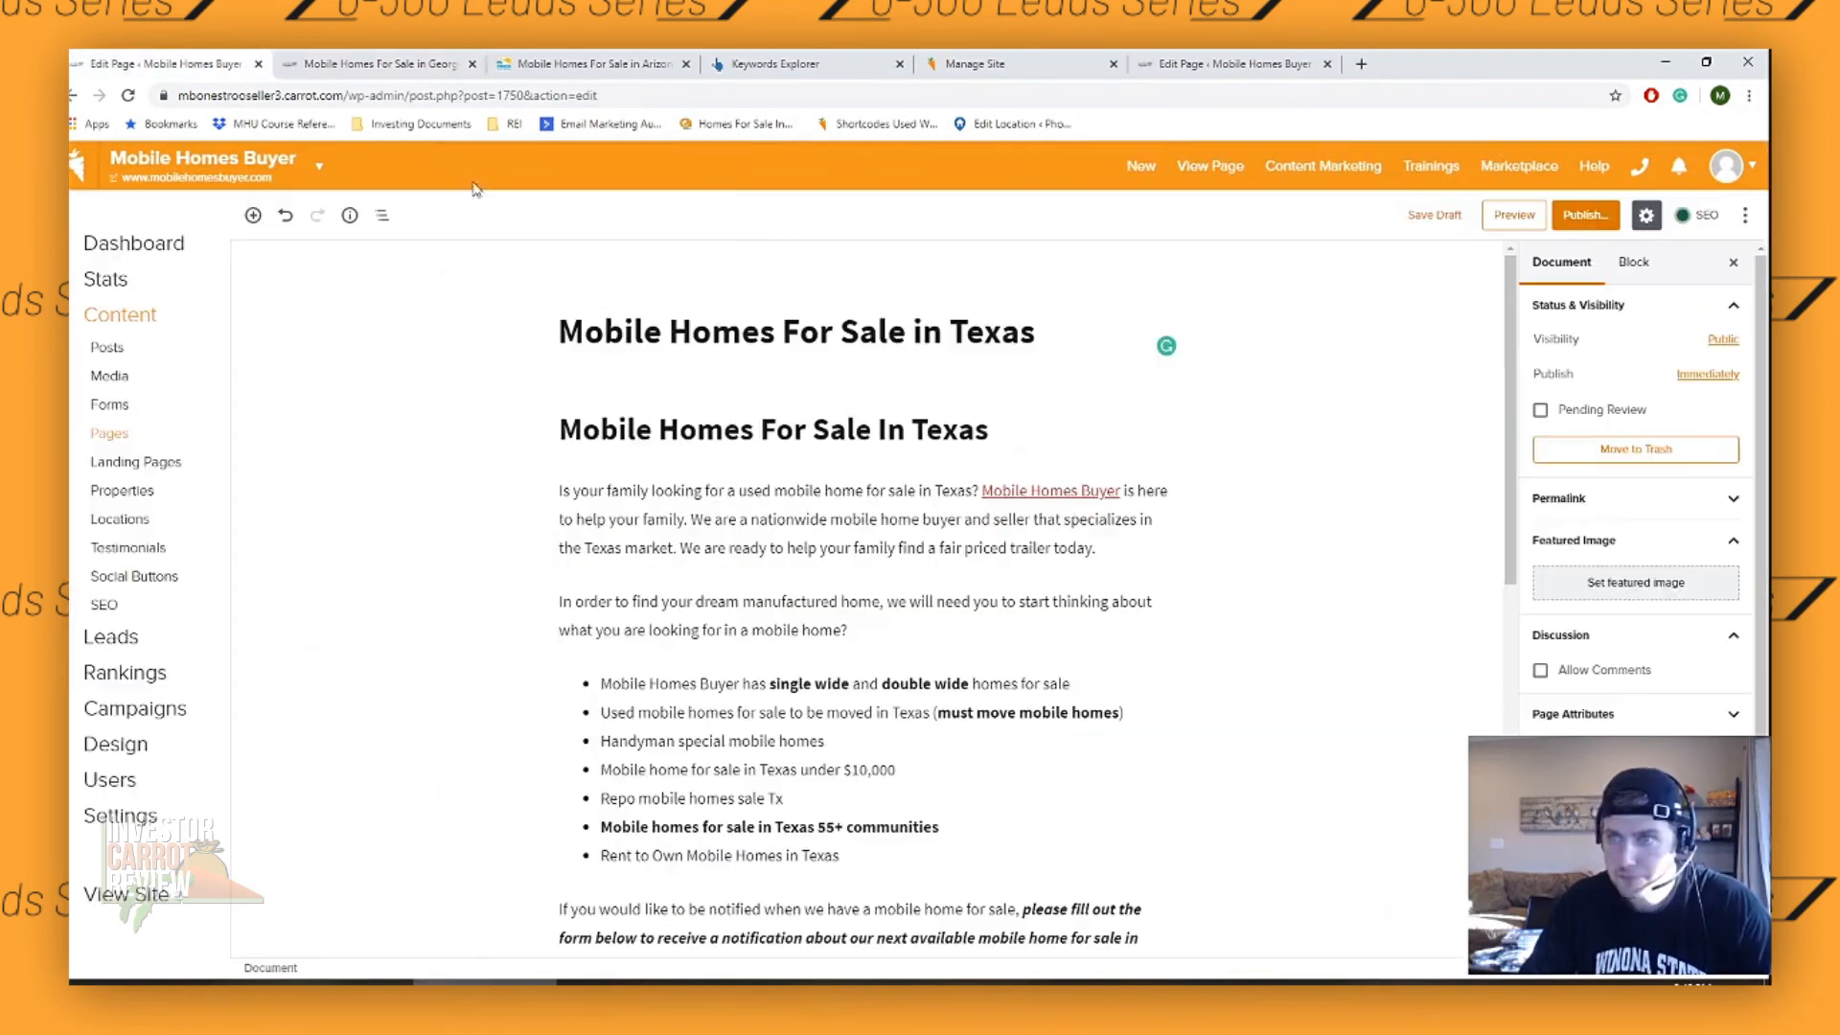
click(1585, 214)
click(1666, 221)
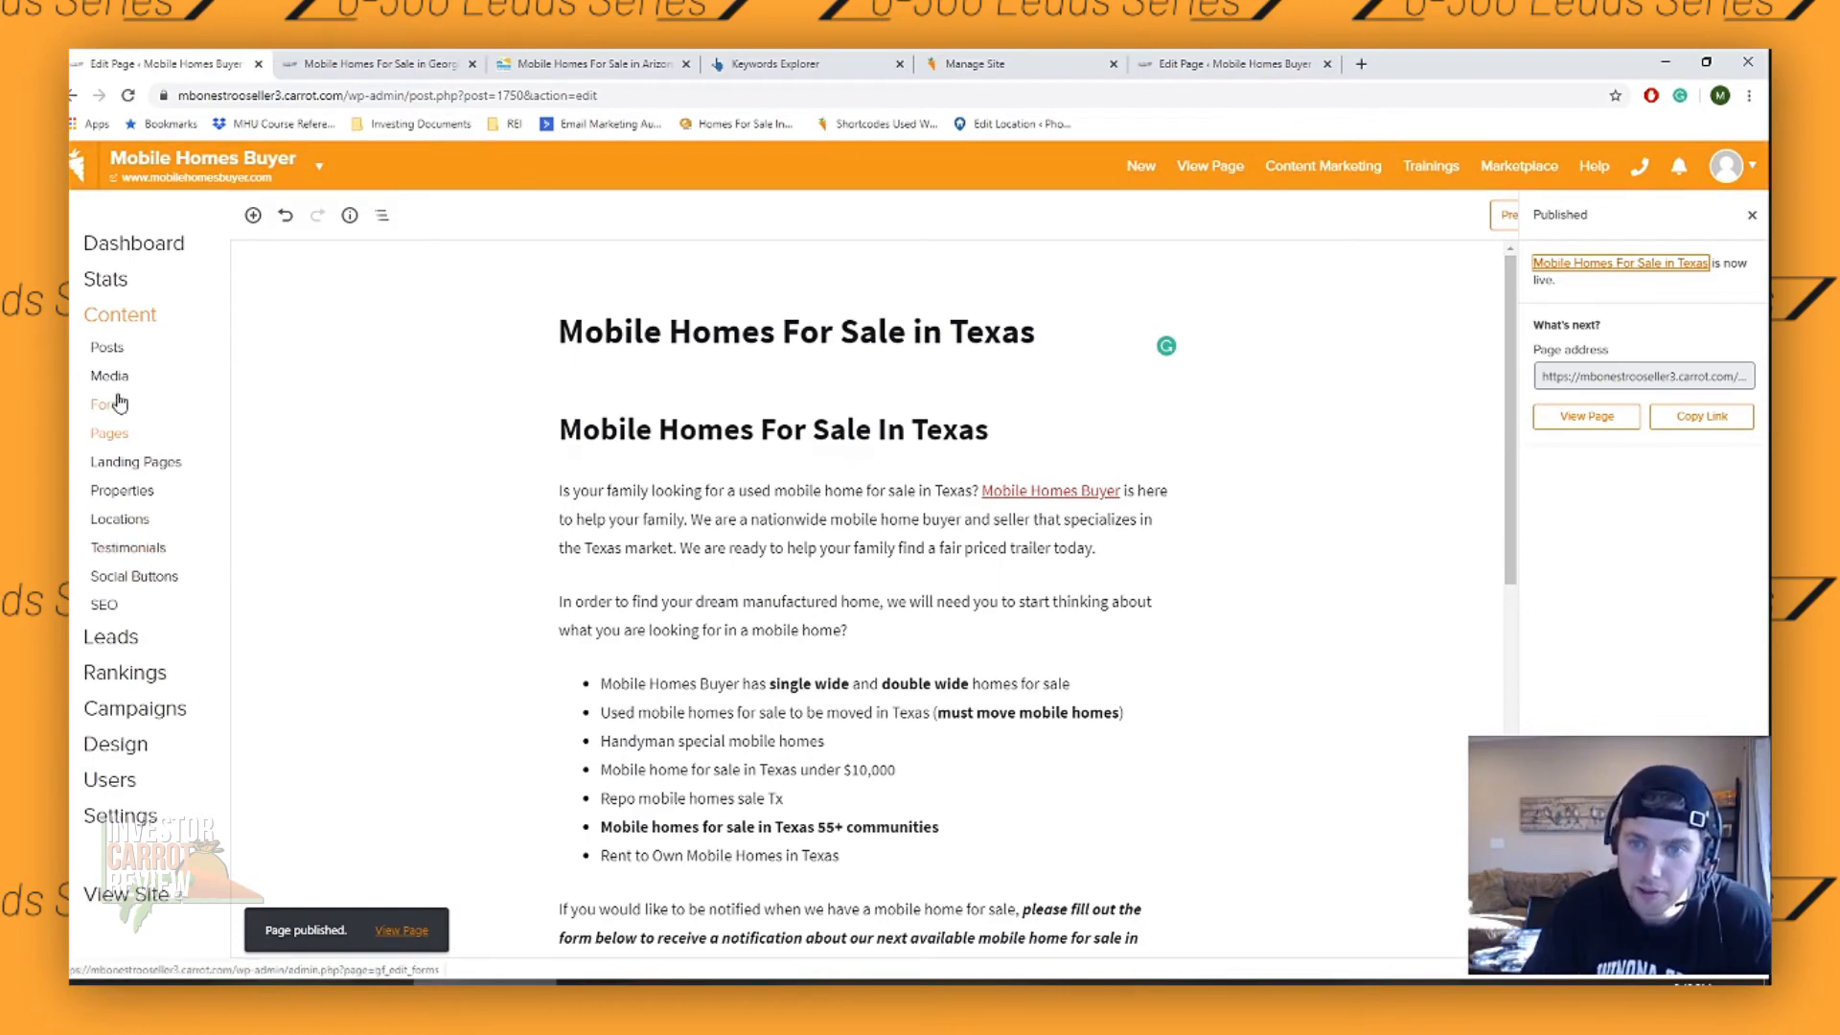
- Open the Mobile Homes For Sale form for editing from the site's forms list
click(192, 428)
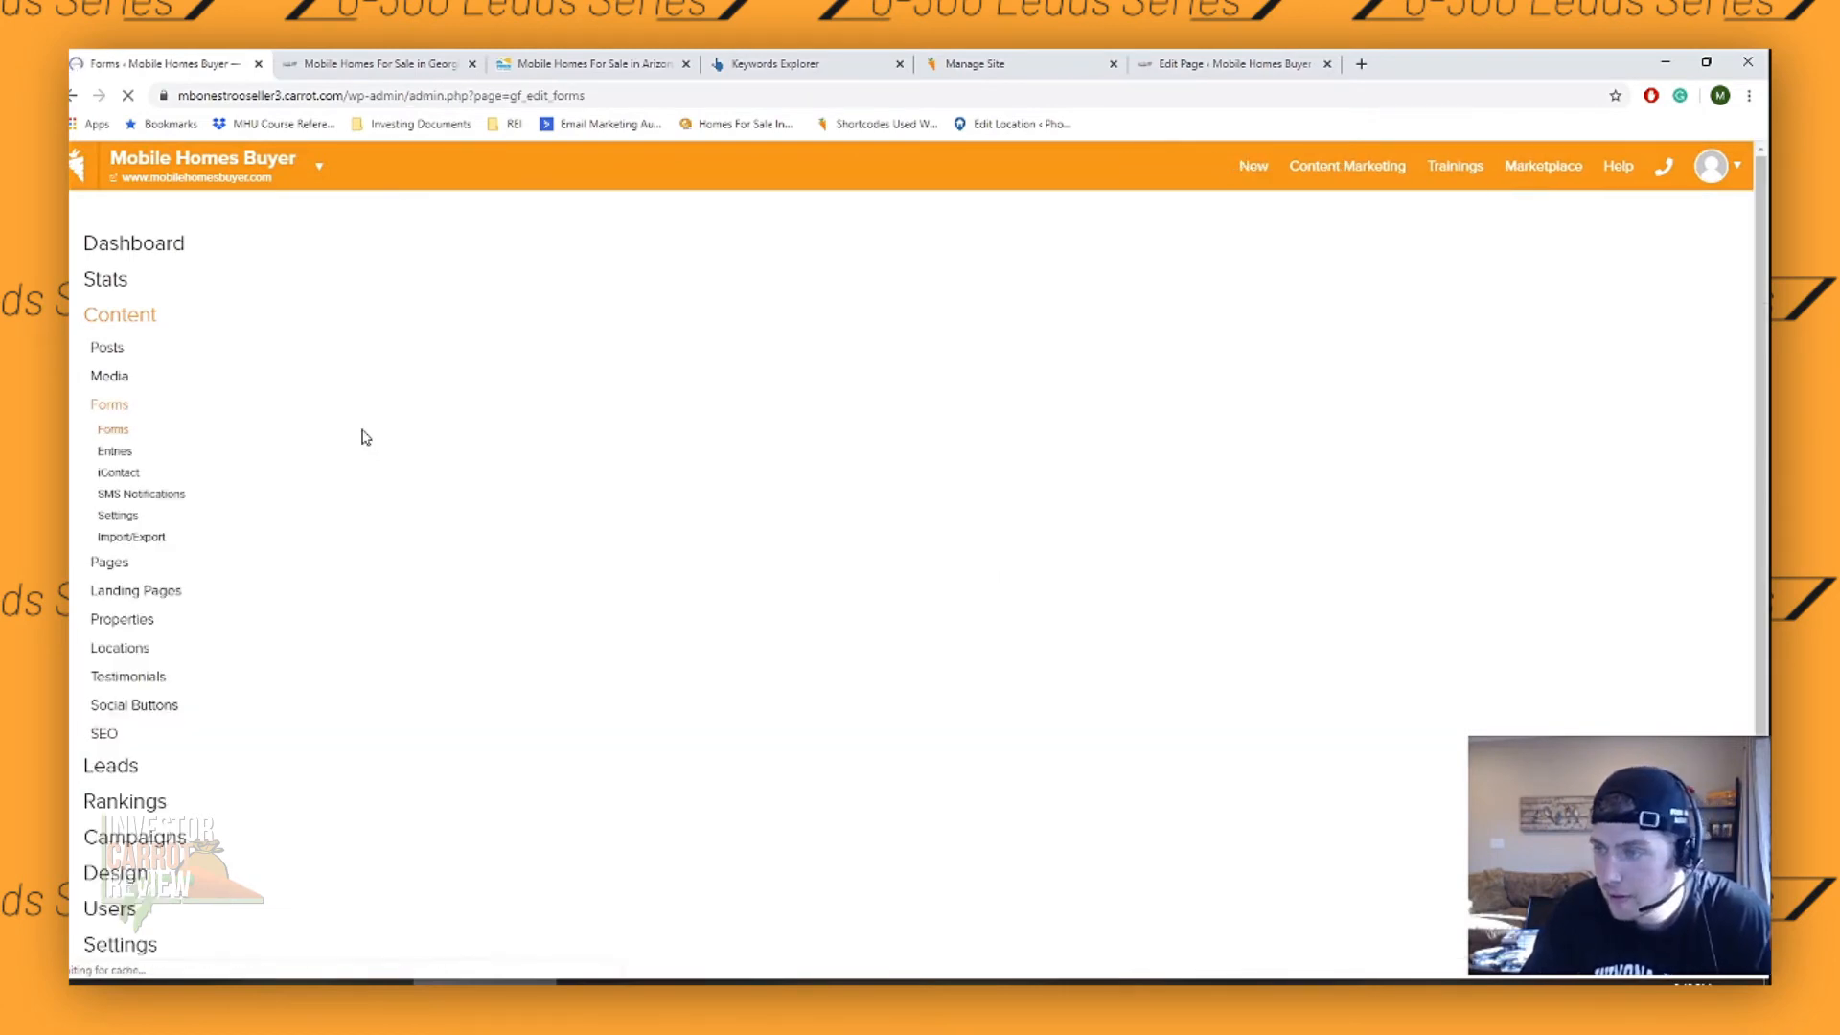
scroll(644, 436, down, 1)
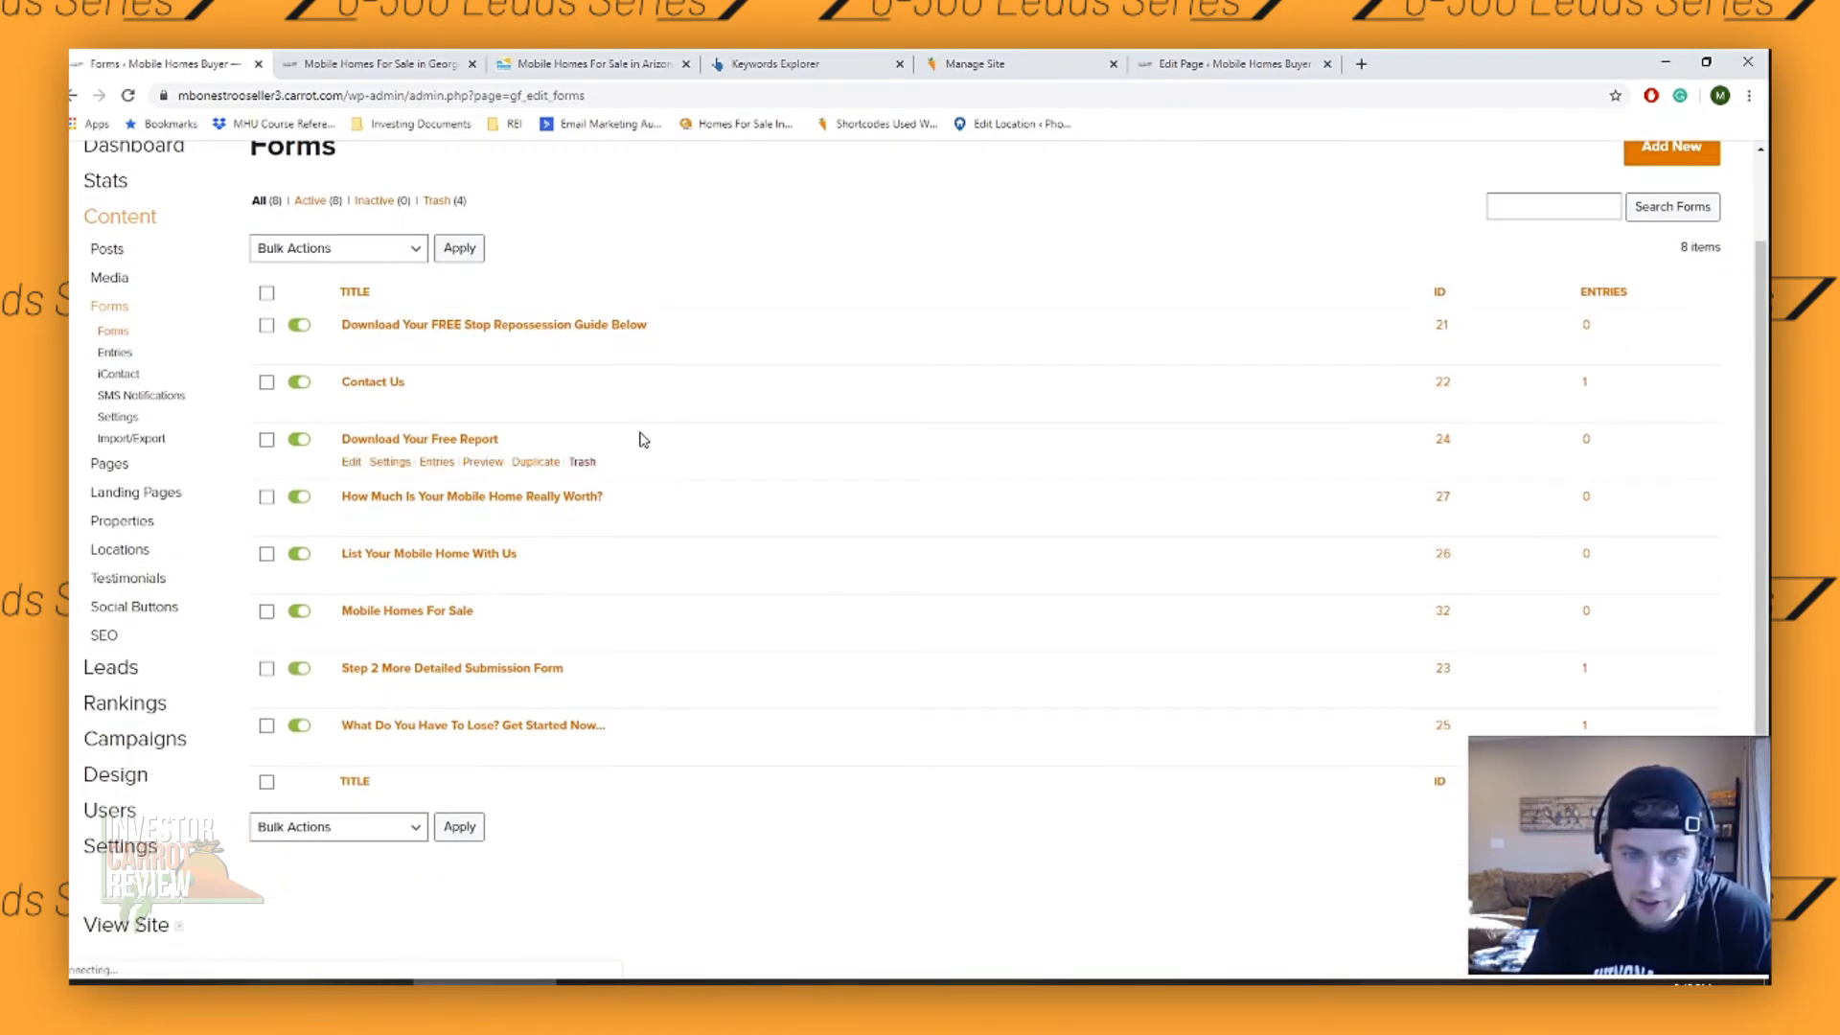
scroll(555, 403, up, 1)
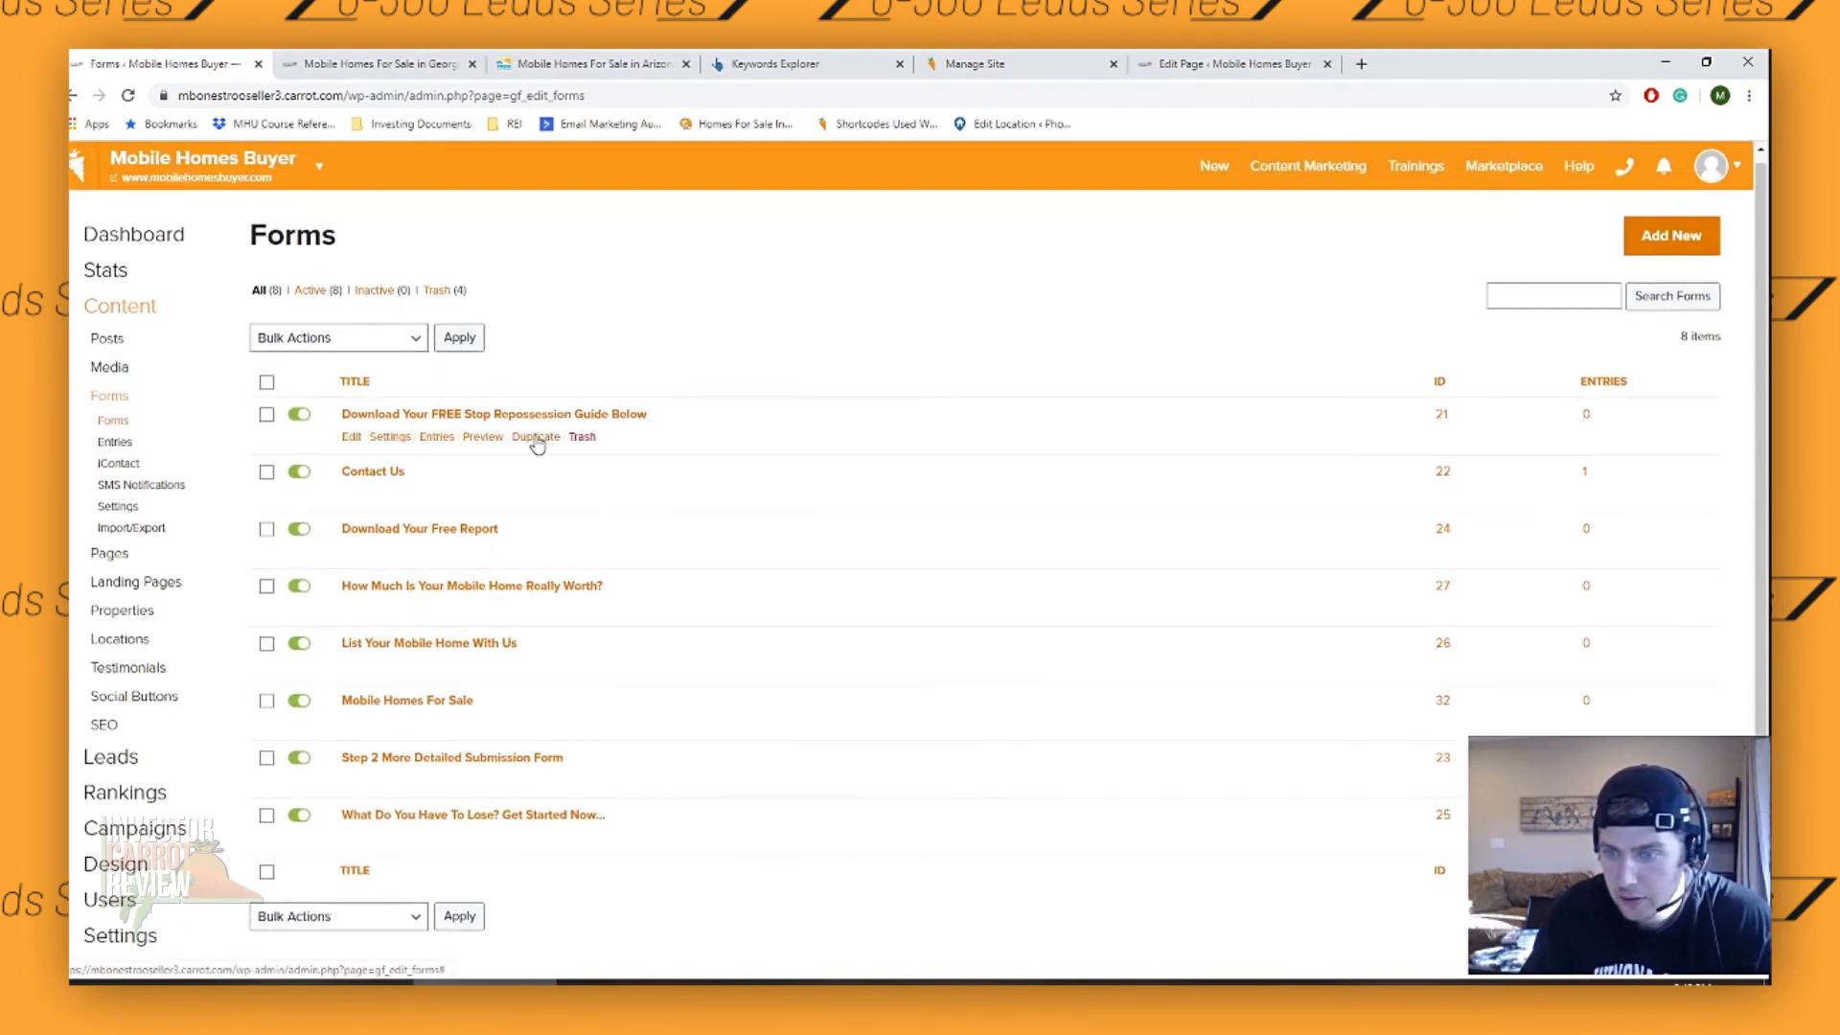
click(432, 707)
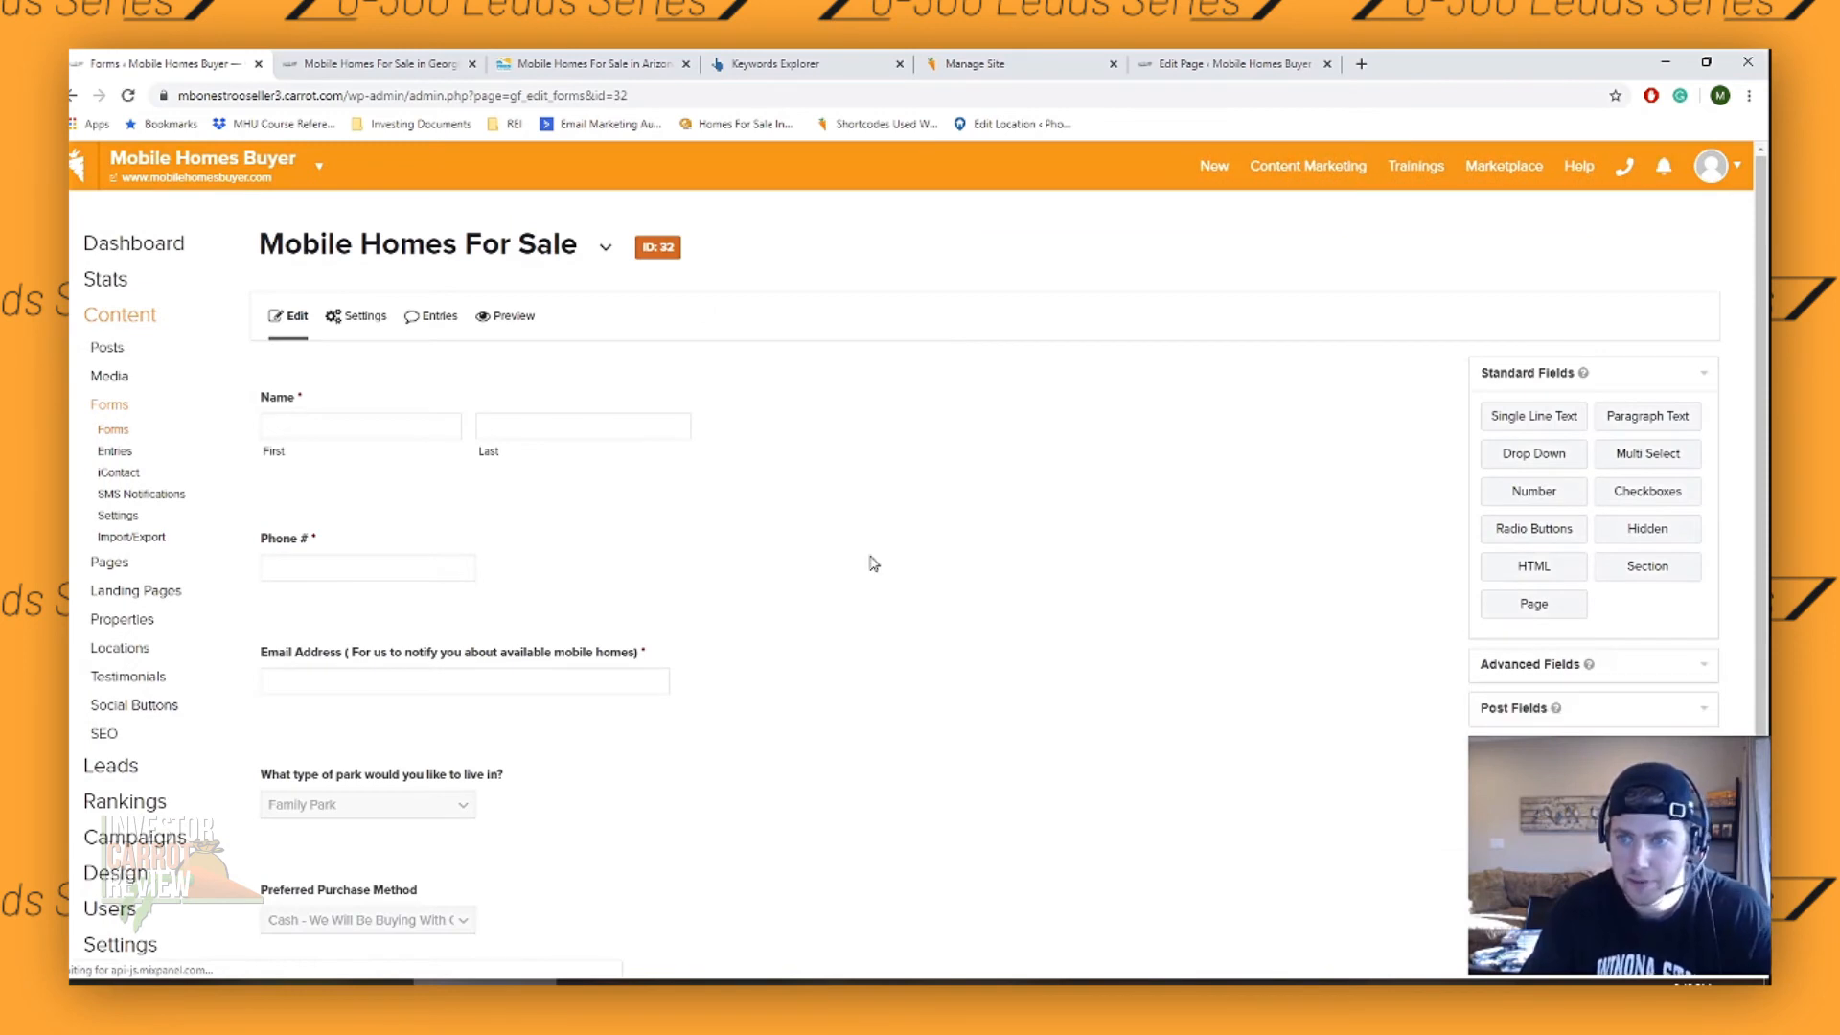
- Examine the available advanced field types and the buyer form's existing name, phone, email and drop-down fields
mouse_move(369, 317)
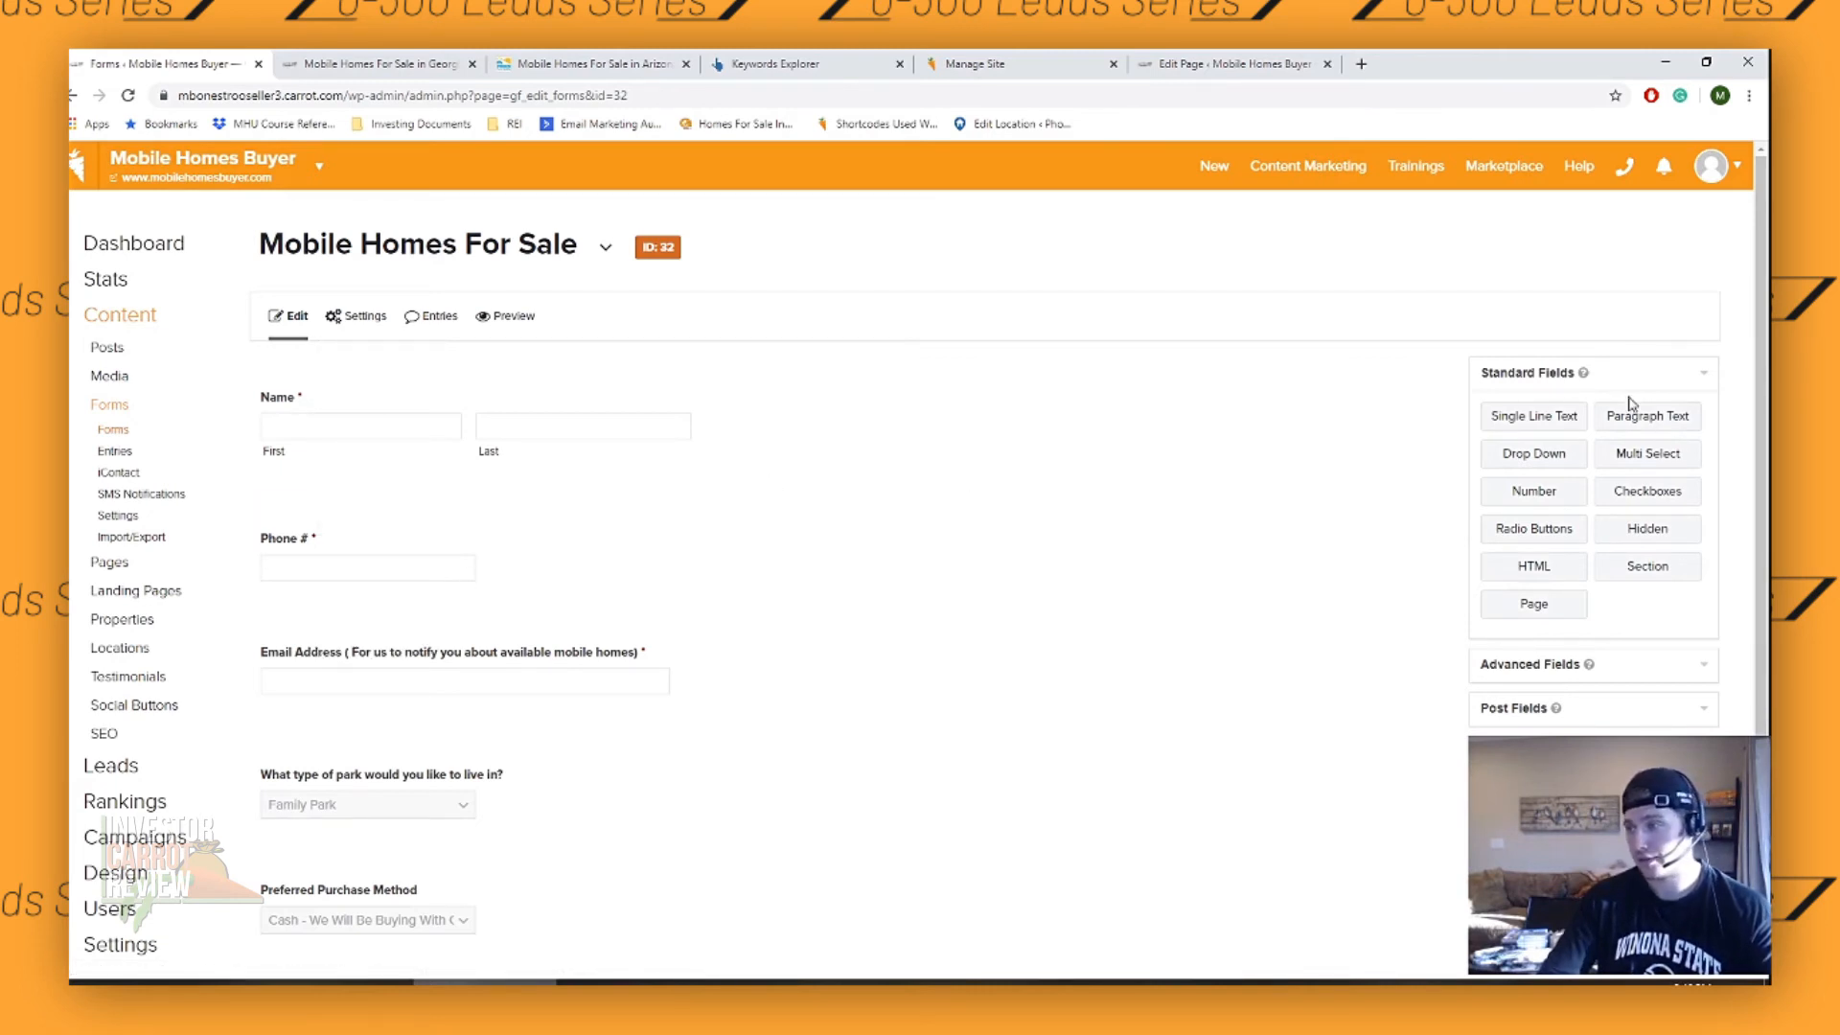
click(1650, 668)
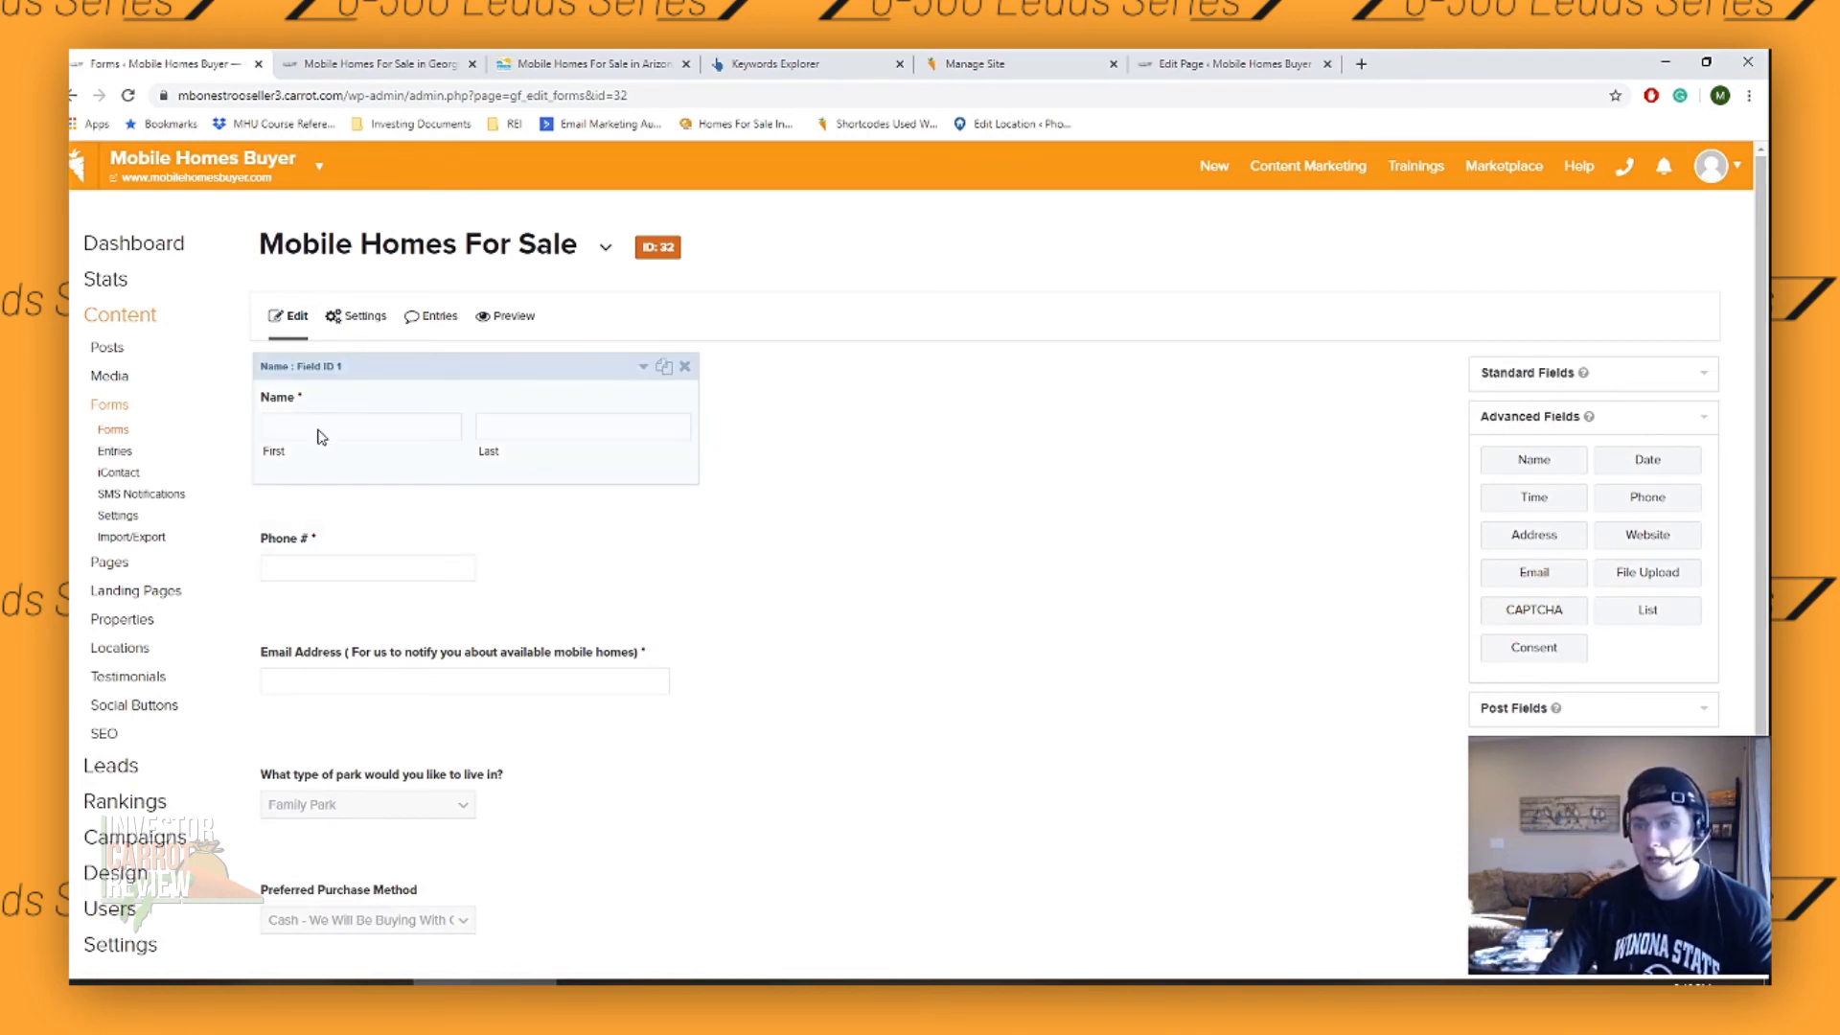
scroll(374, 590, down, 1)
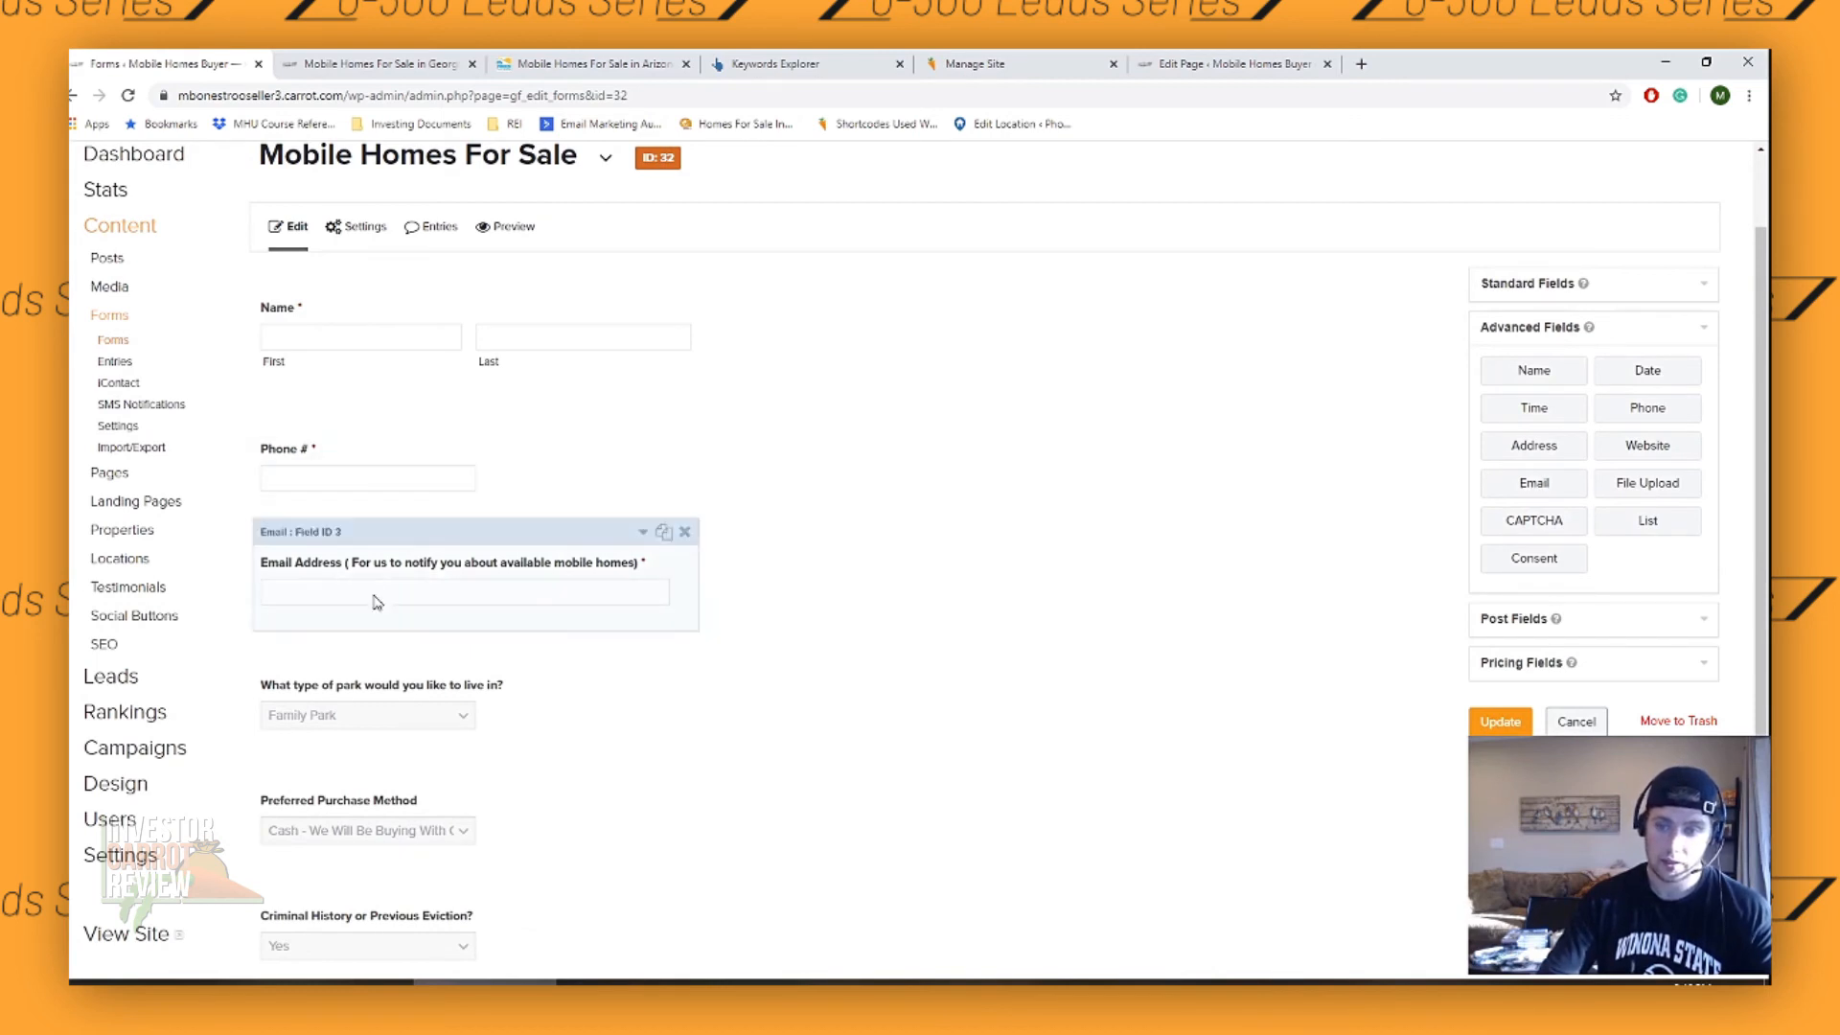
scroll(515, 519, down, 1)
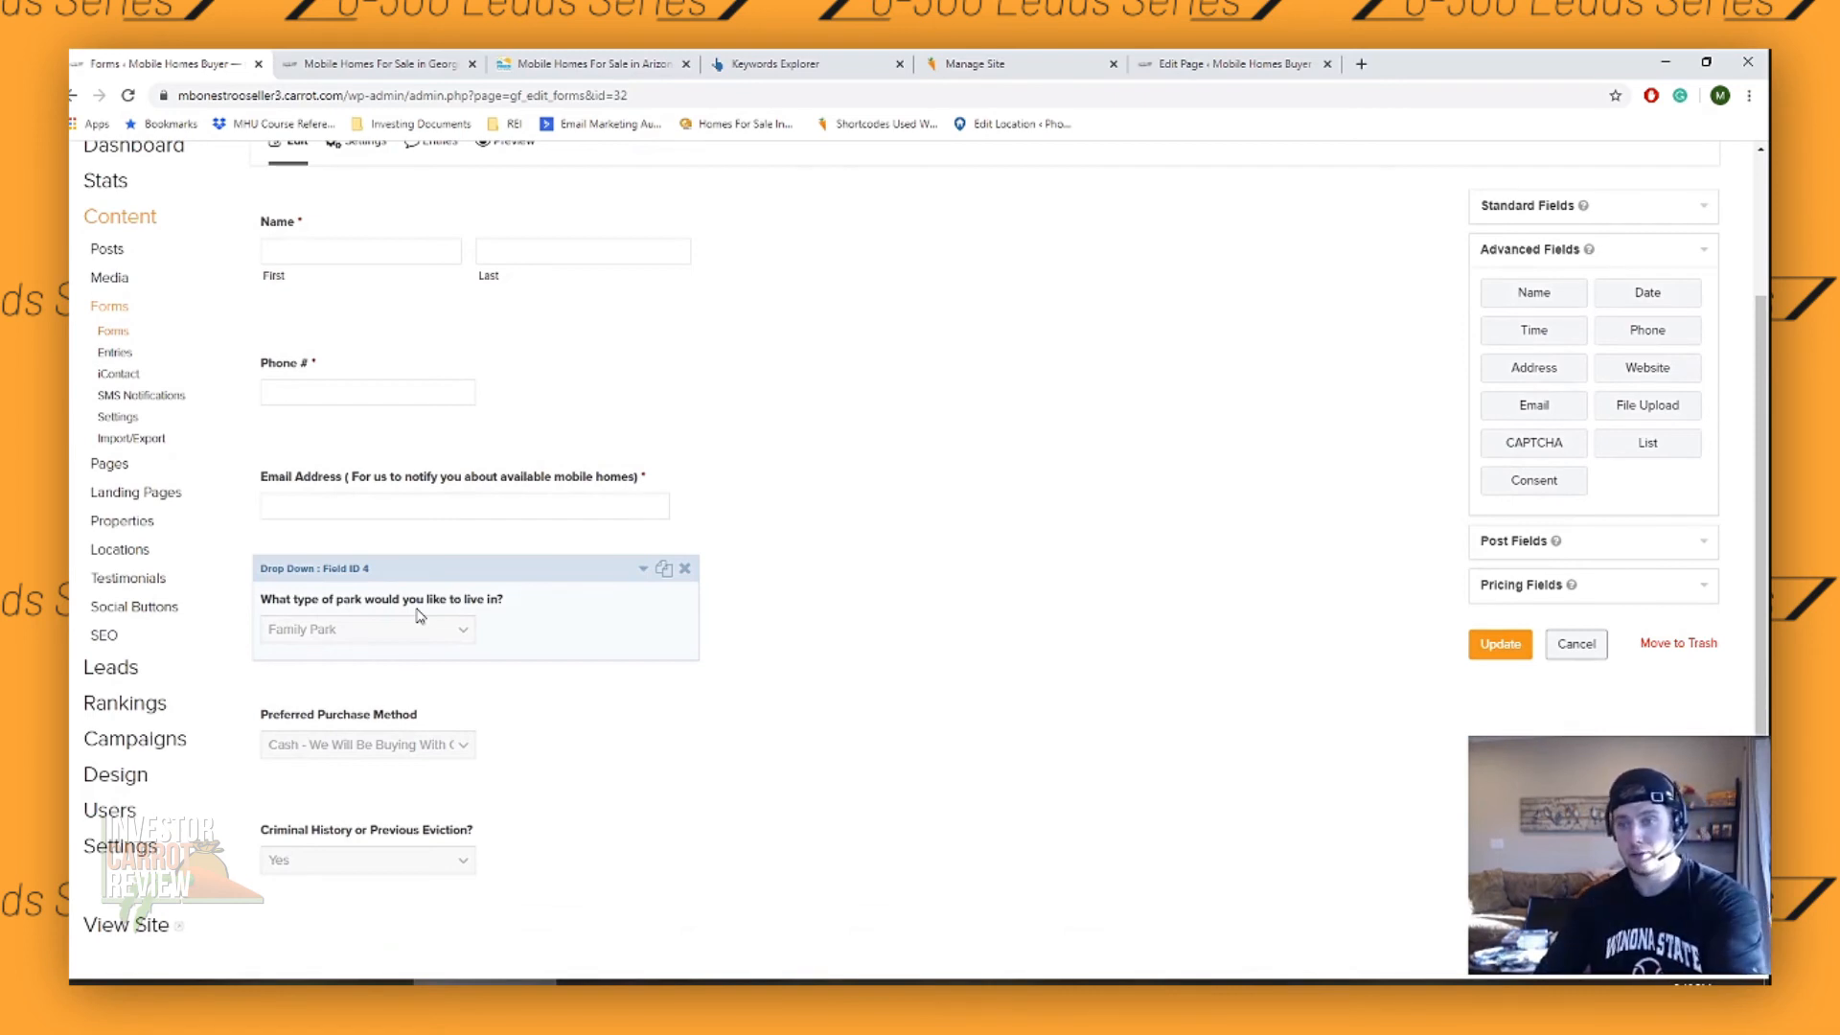
- Add an Investor choice to the "What type of park would you like to live in?" drop-down and update the form
click(466, 641)
scroll(432, 754, down, 2)
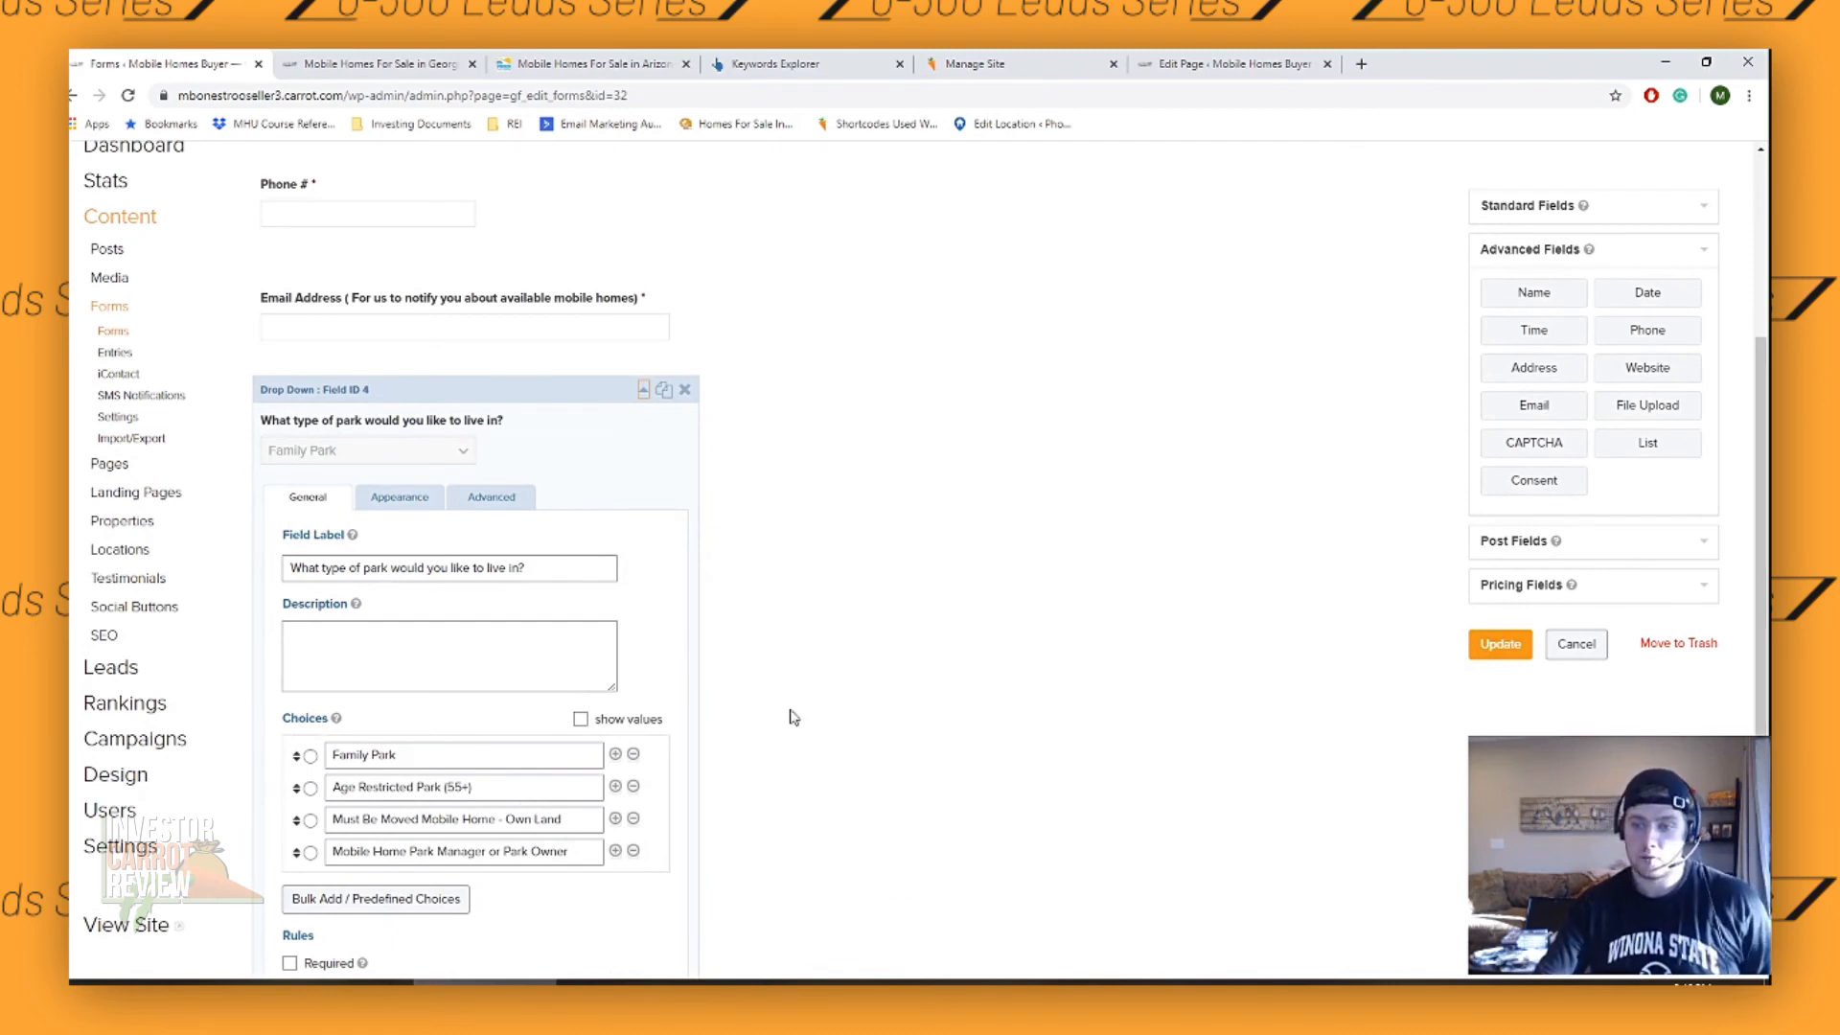
click(616, 850)
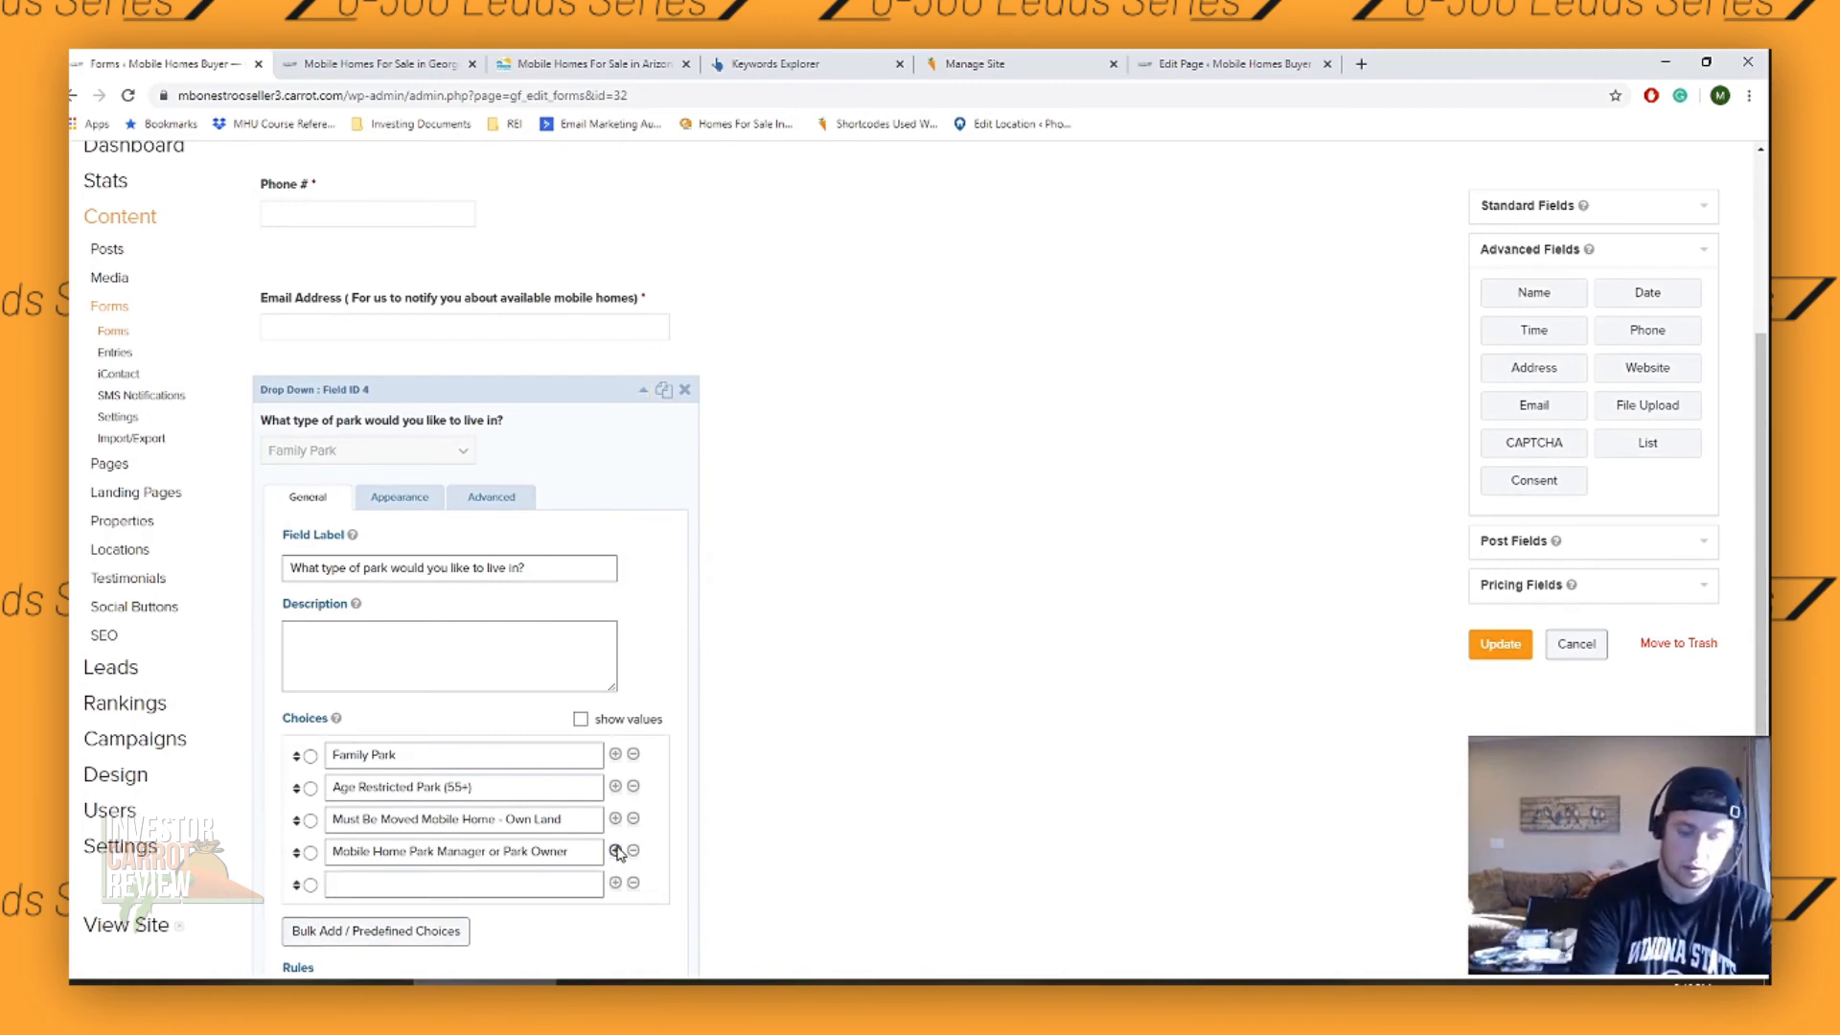
text(Investor)
scroll(472, 772, down, 4)
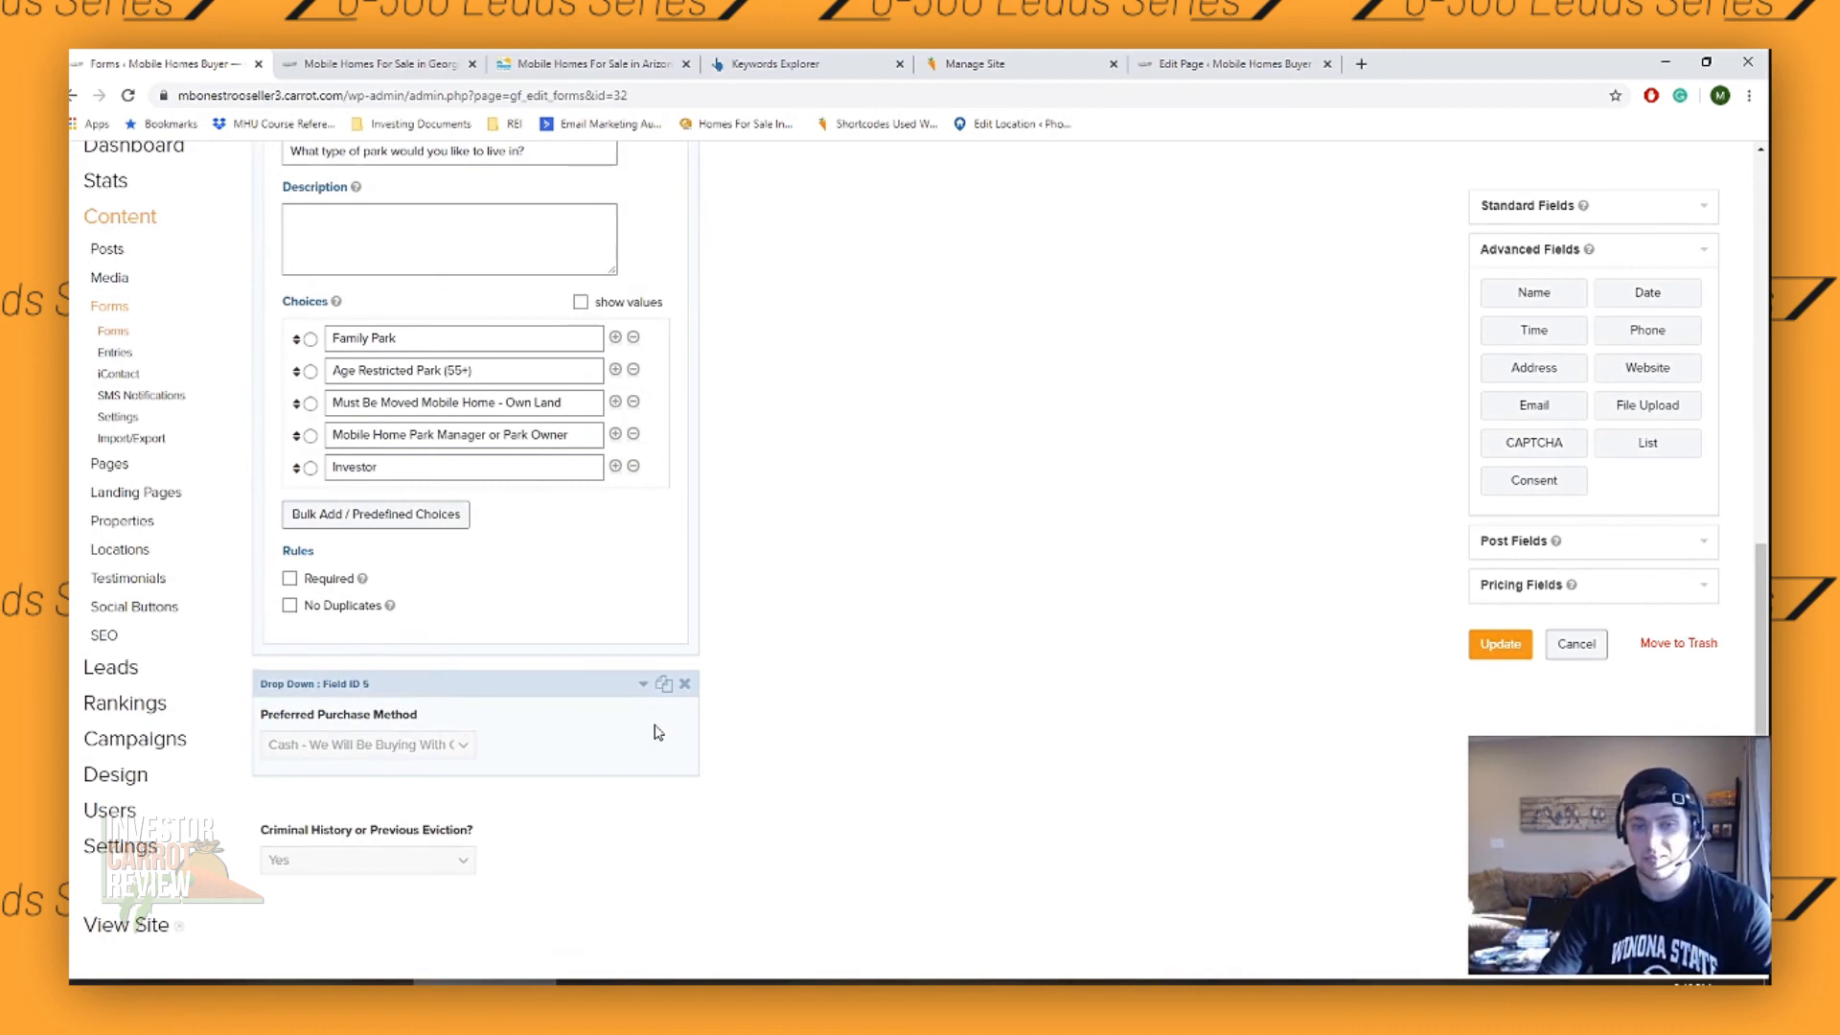
scroll(751, 566, up, 4)
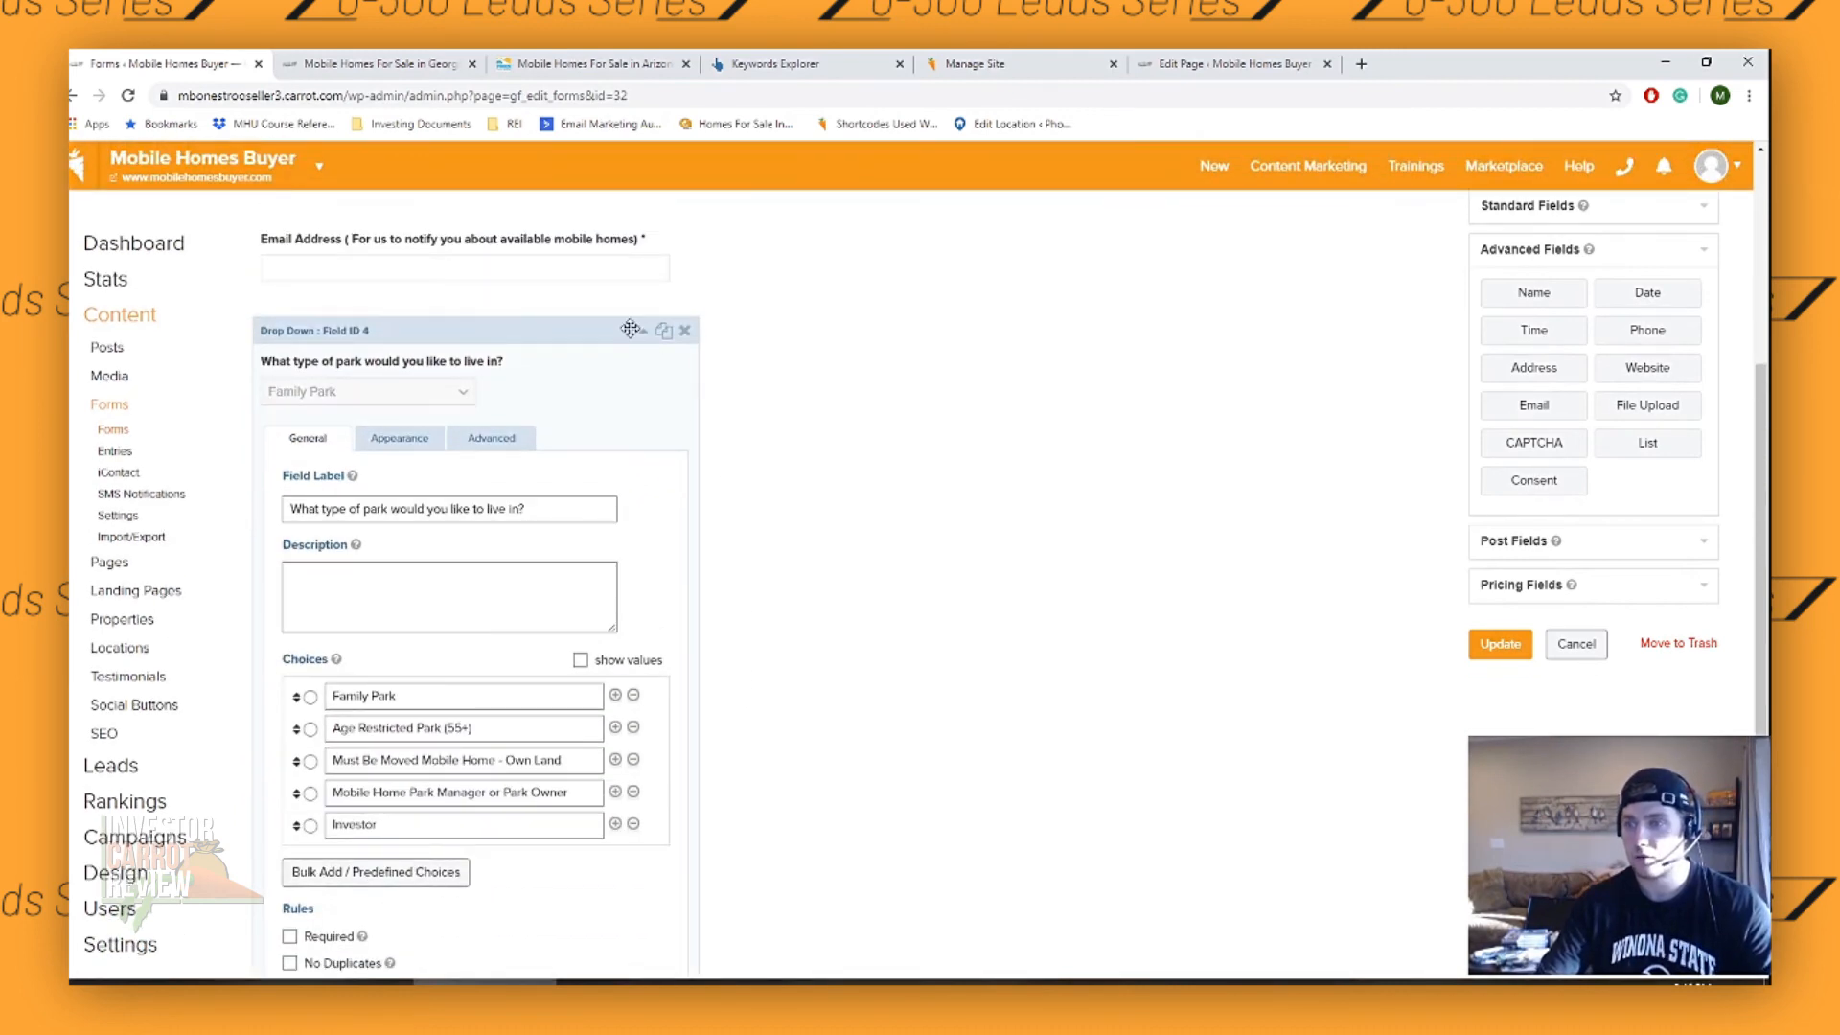
click(643, 331)
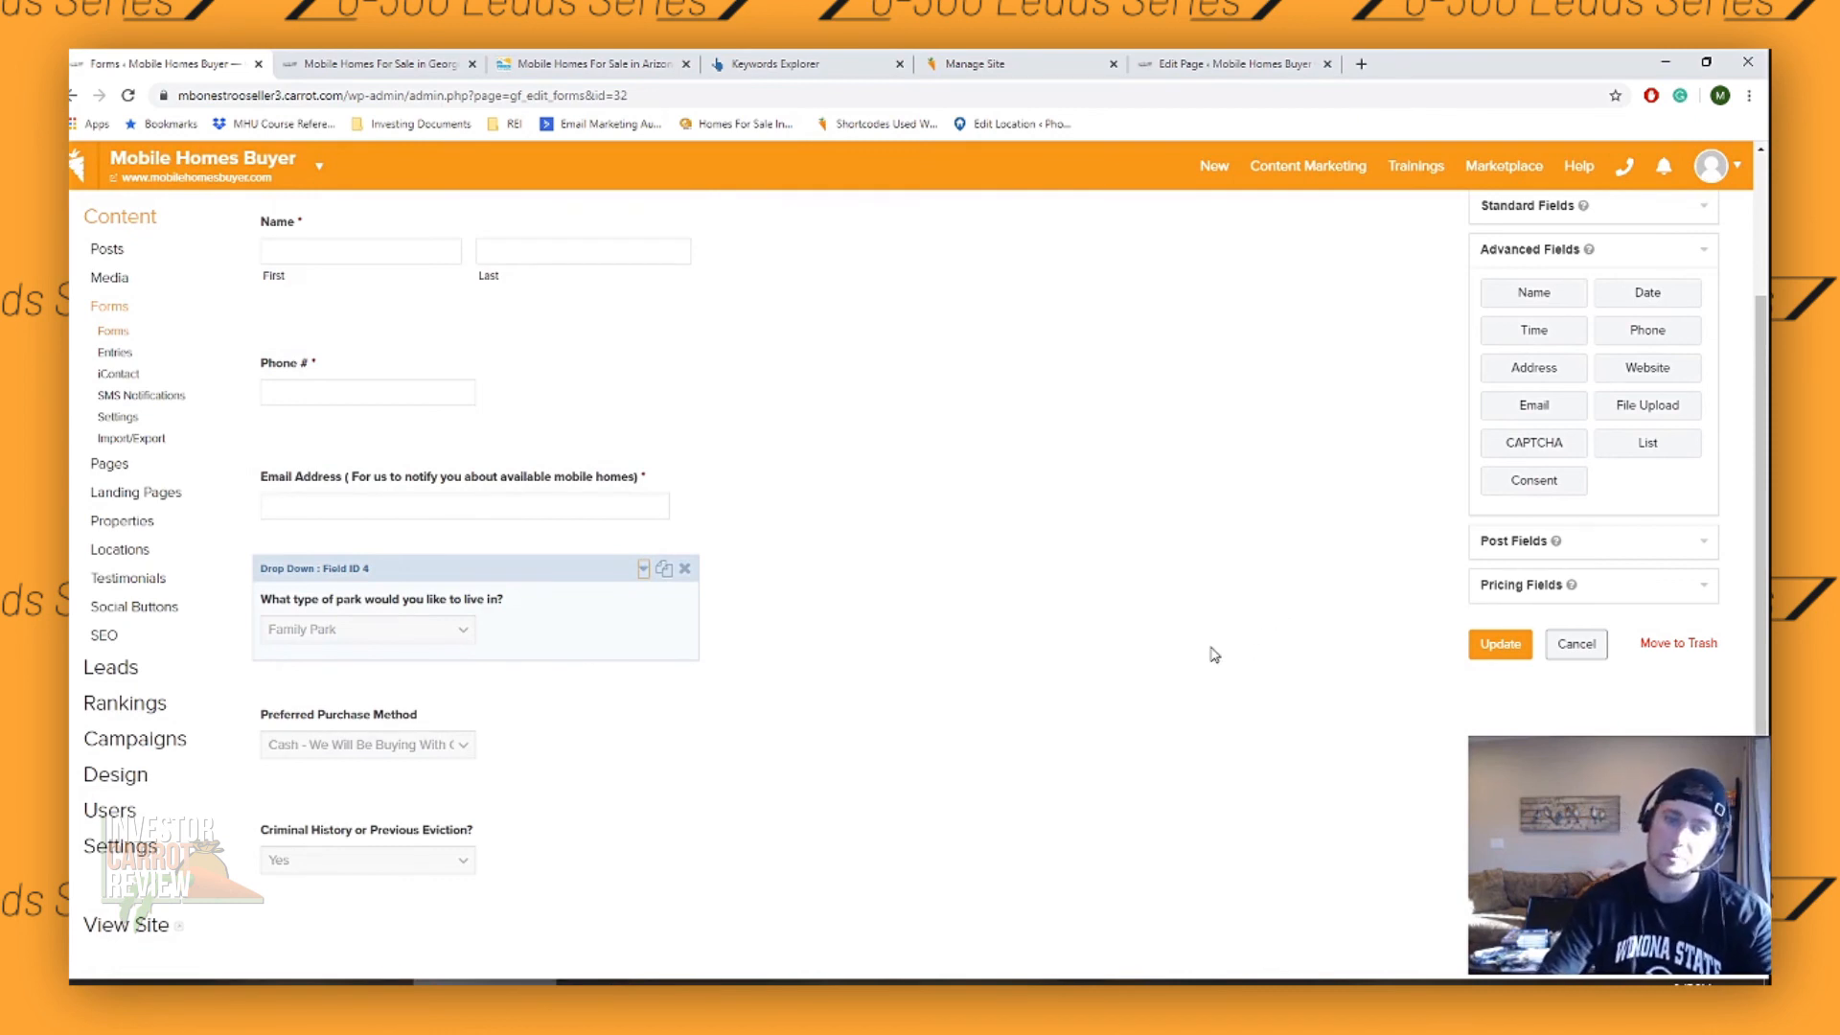
scroll(1160, 601, up, 2)
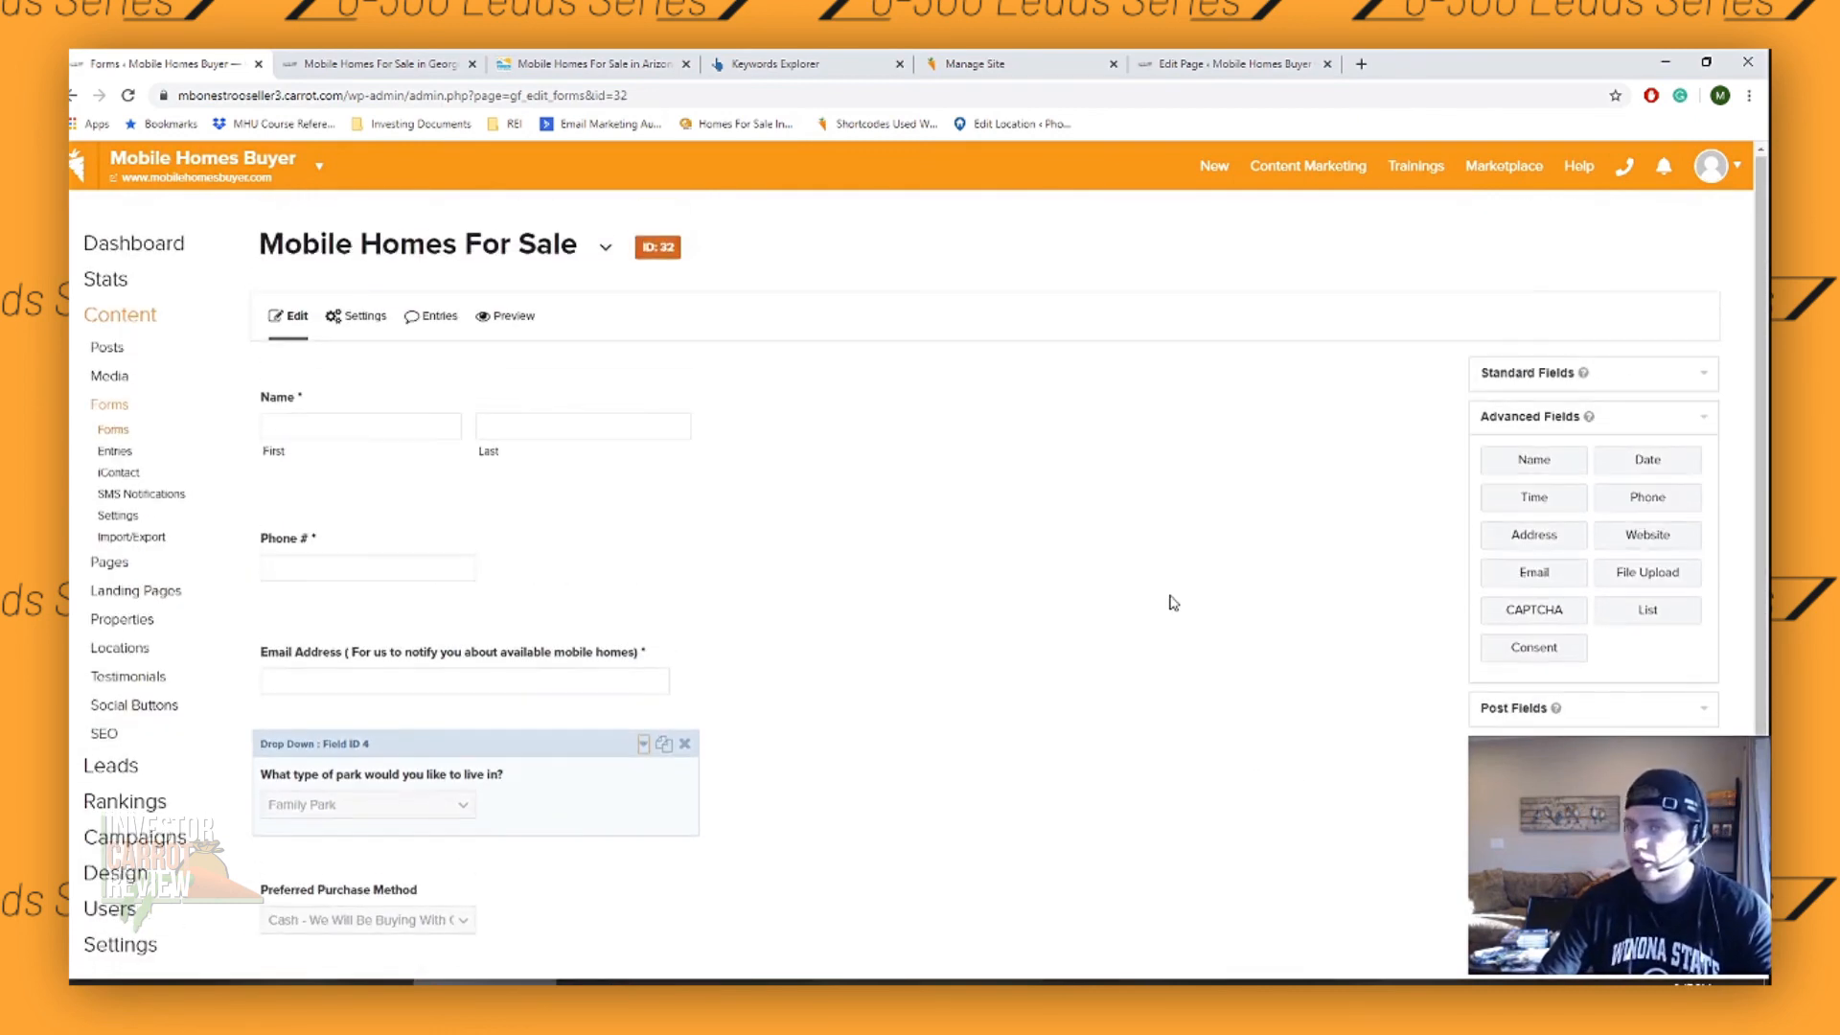
click(1459, 807)
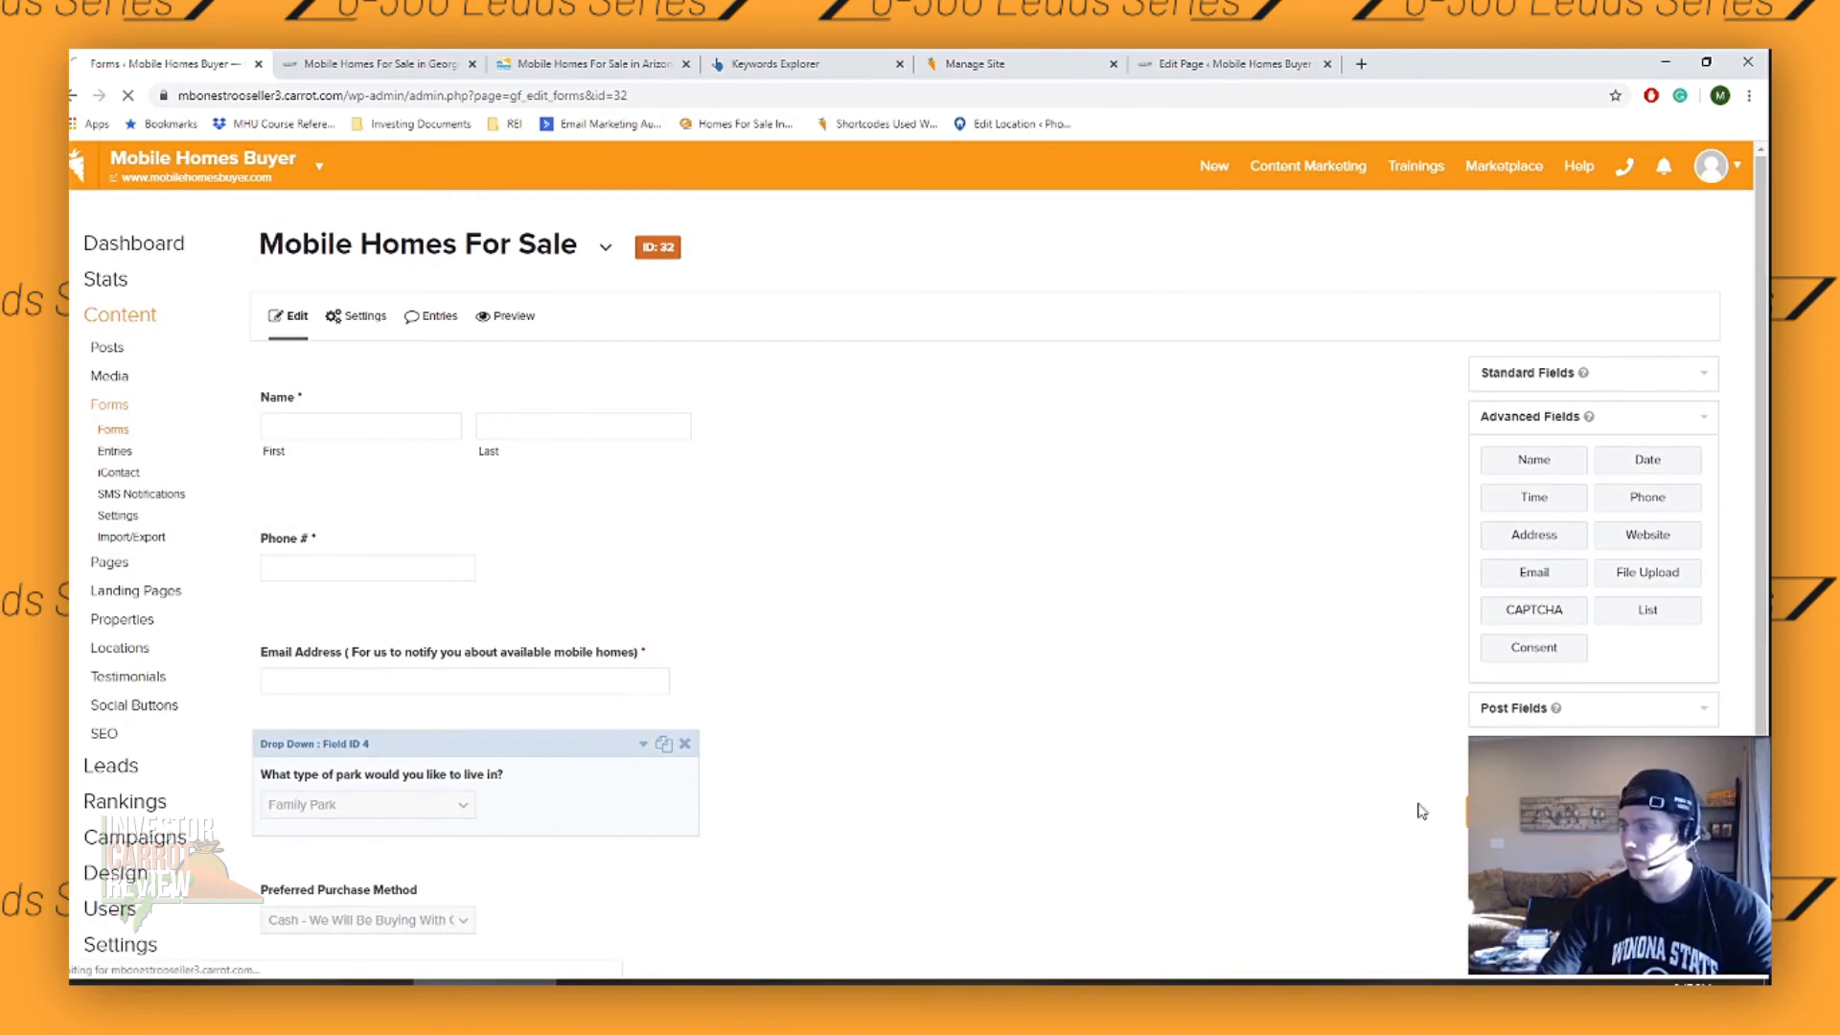